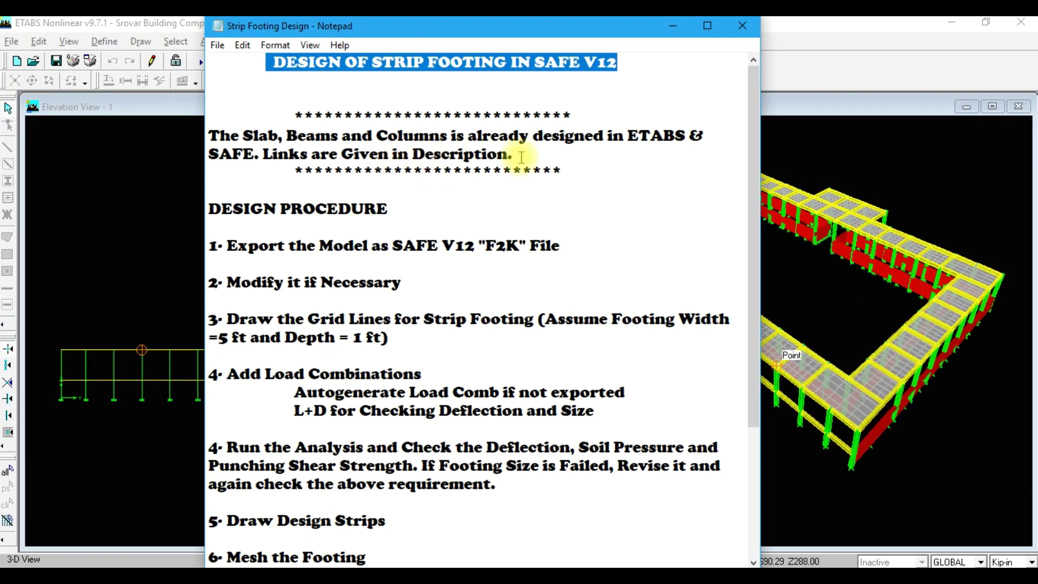
Highlight the notes saying the structure is designed, and step 1 about exporting the F2K file.
drag(522, 157, 208, 131)
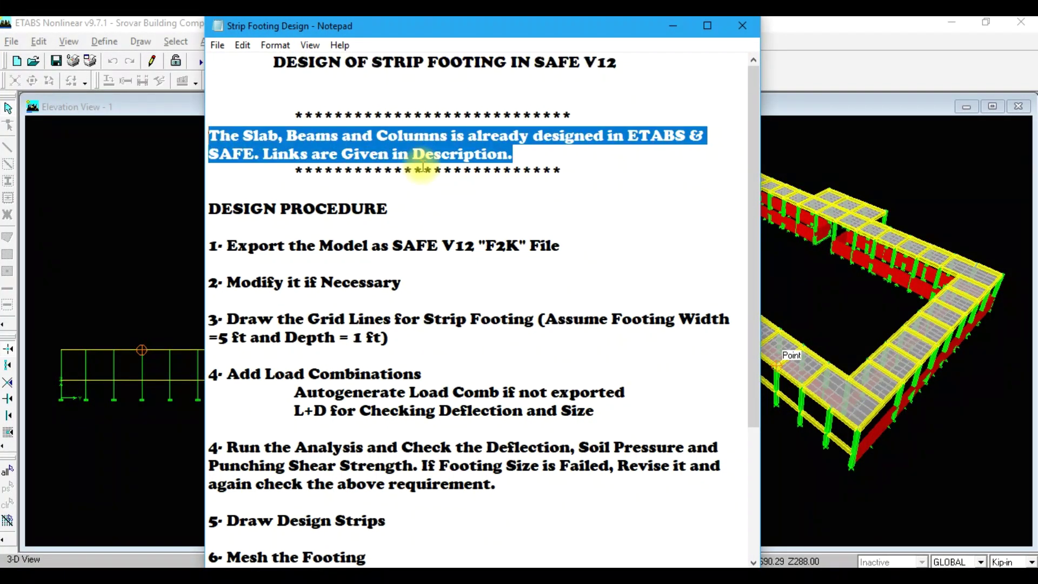
scroll(423, 168, down, 1)
drag(388, 153, 209, 154)
drag(560, 192, 210, 193)
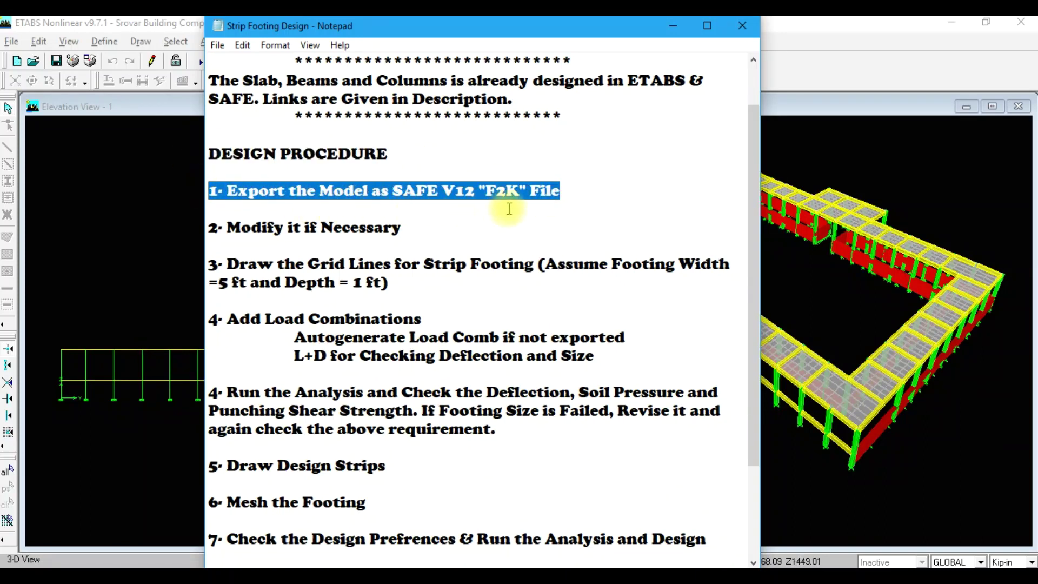
In ETABS, export the BASE story as SAFE V12 .f2k with floor loads plus column and wall distortions.
click(154, 178)
click(12, 41)
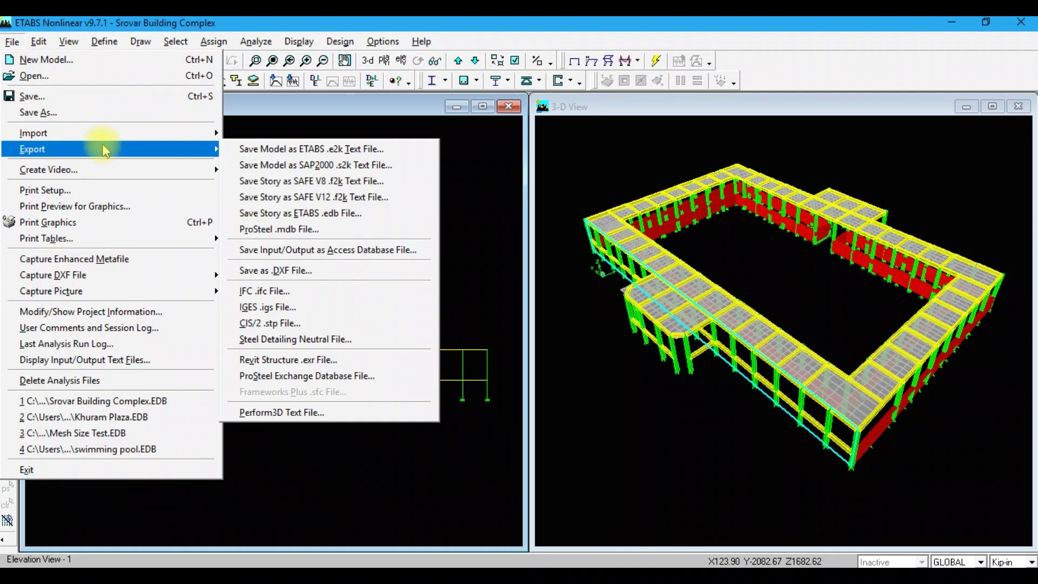
click(408, 206)
click(444, 301)
click(565, 325)
click(607, 302)
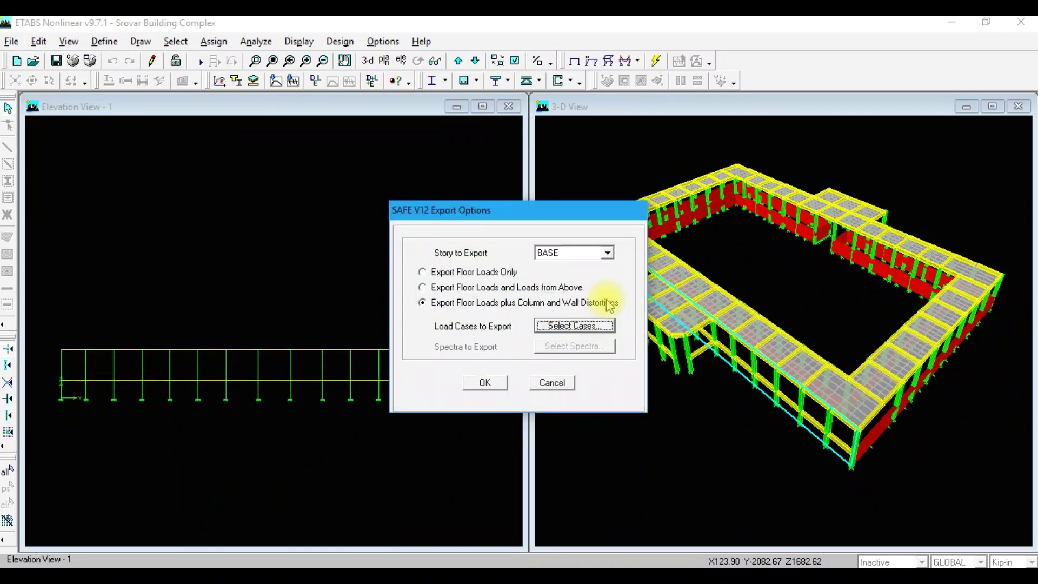
click(591, 324)
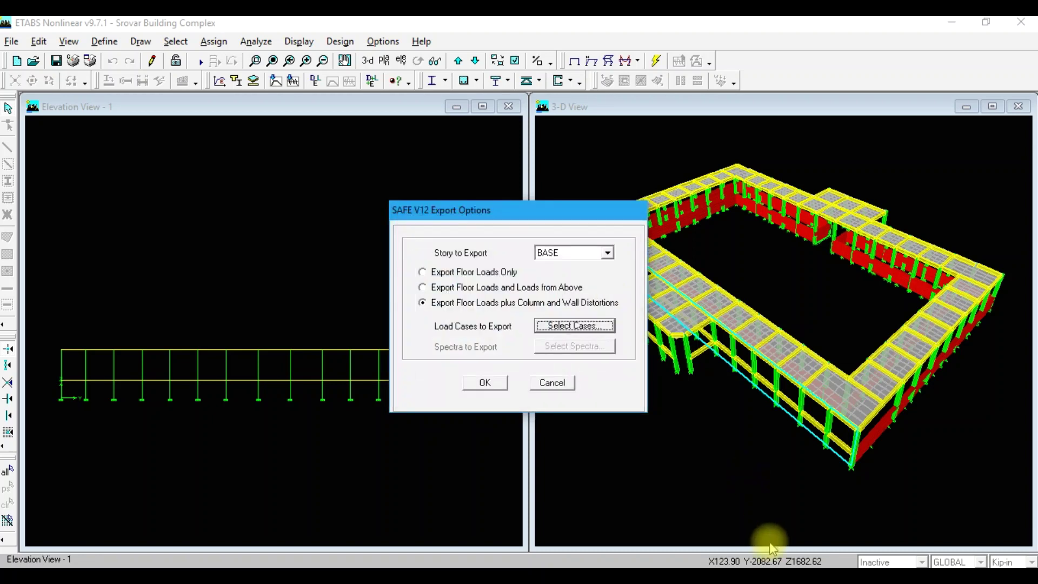
click(496, 383)
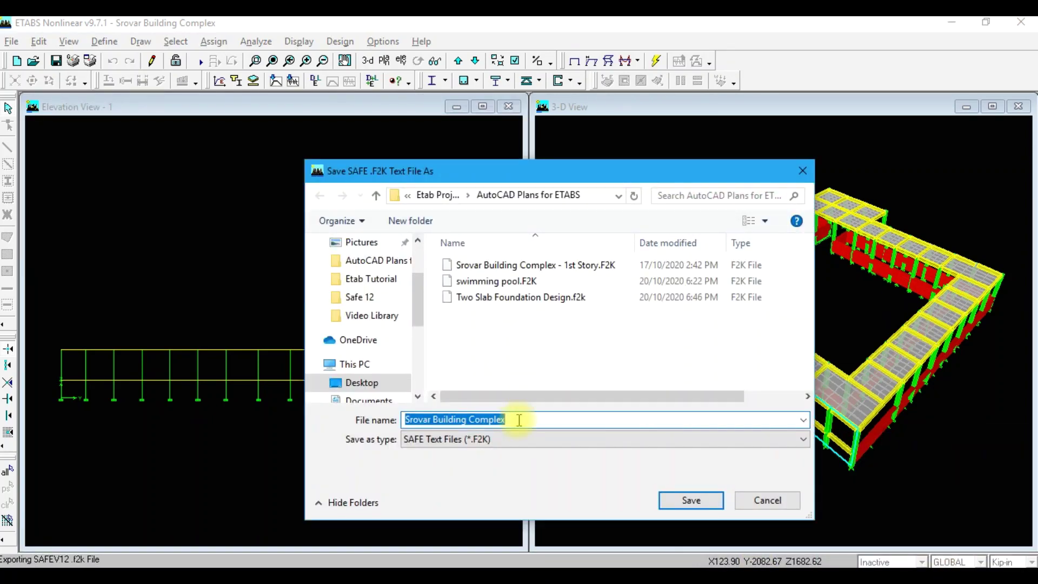
Save the export as 'Strip Footing Design - Base Reactions' and launch SAFE v12.
key(BackSpace)
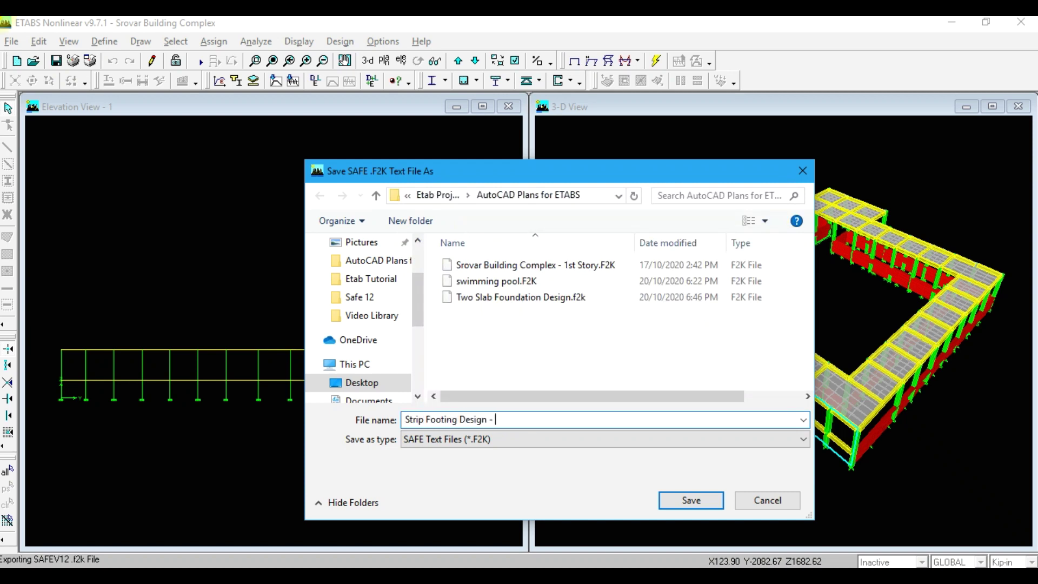
text(Strip Footing Design - Base Reactions)
key(Return)
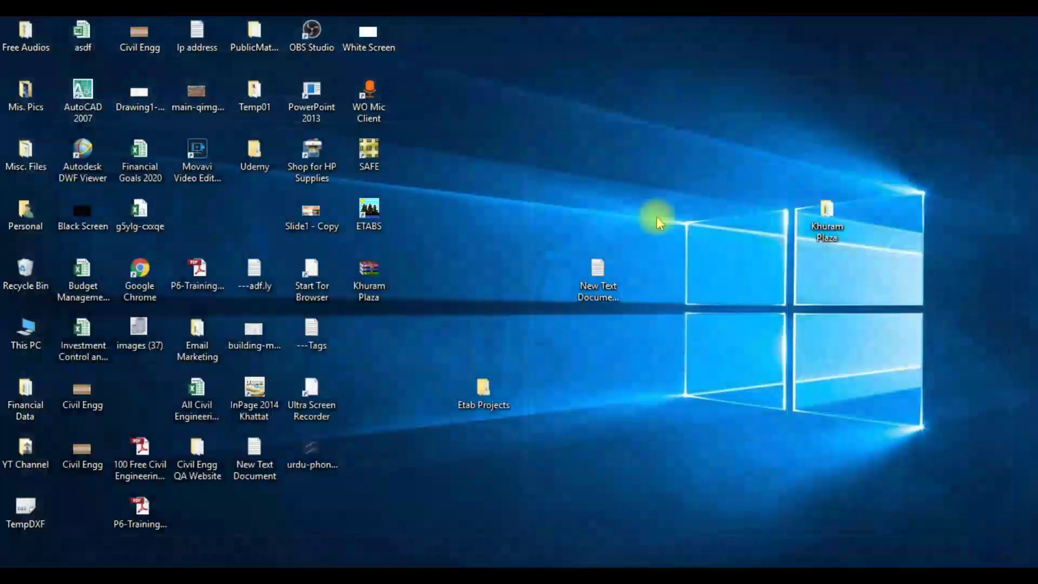
double_click(369, 151)
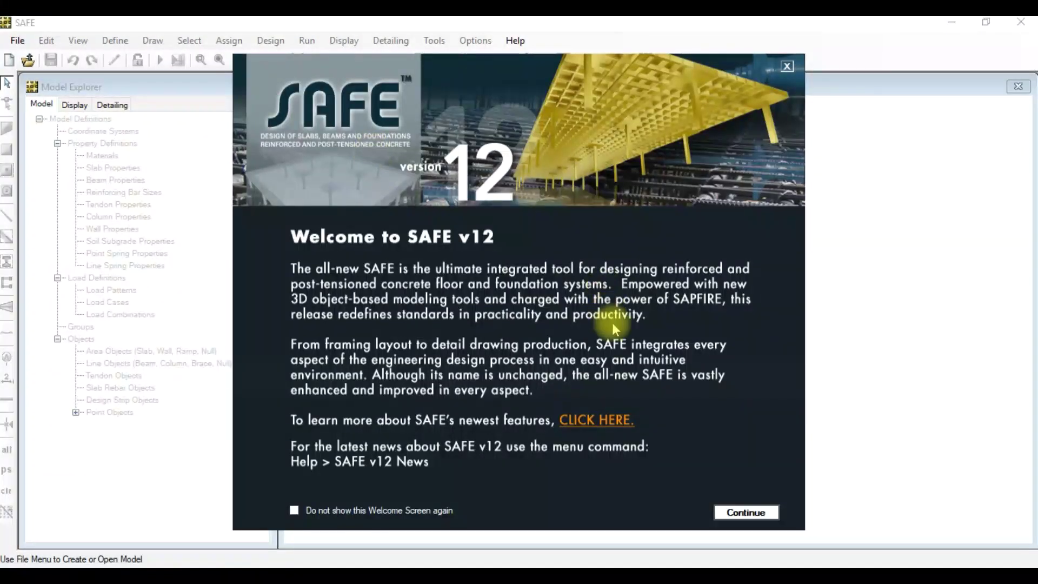
Turn off the SAFE Welcome screen, then close it and the Tip of the Day.
click(411, 511)
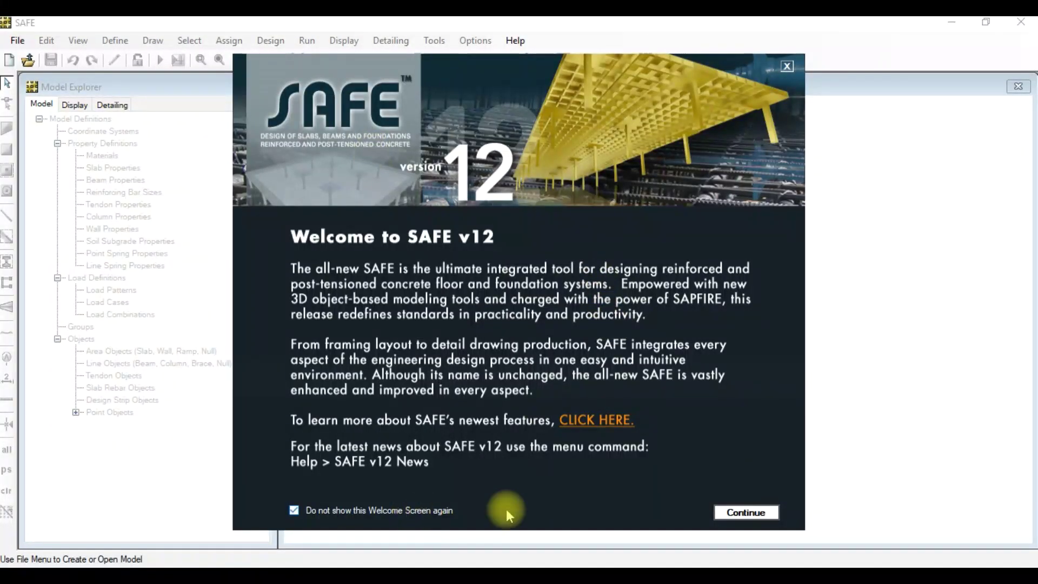
click(745, 513)
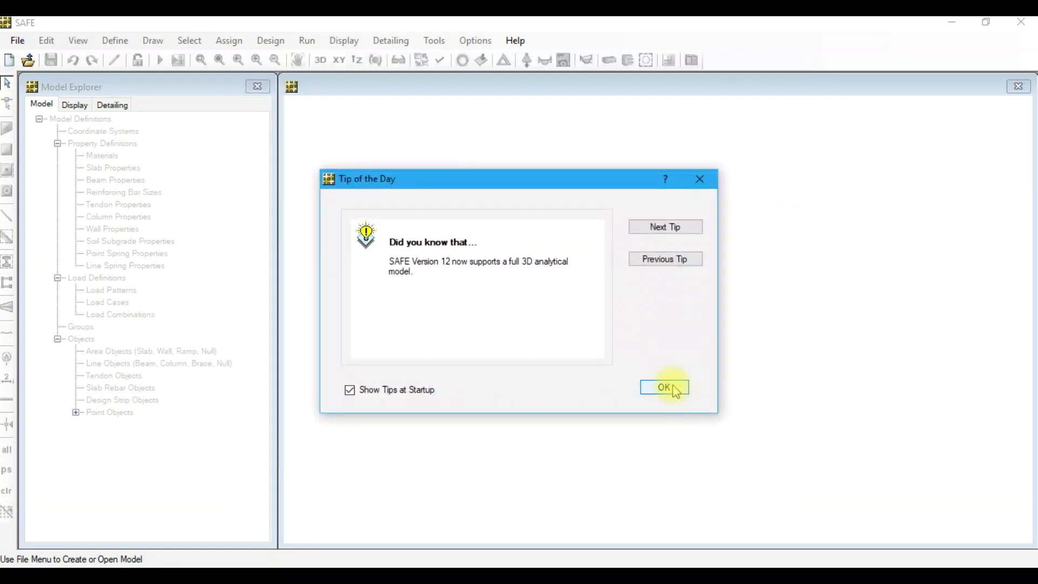
click(671, 387)
Import the 'Strip Footing Design - Base Reactions' .f2k file into SAFE.
click(18, 41)
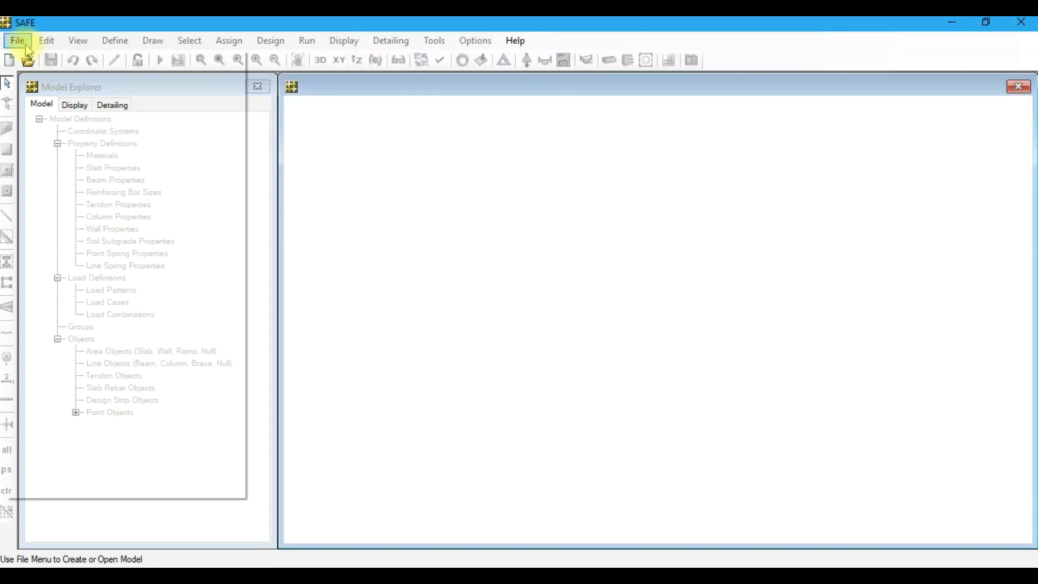
mouse_move(113, 173)
click(305, 168)
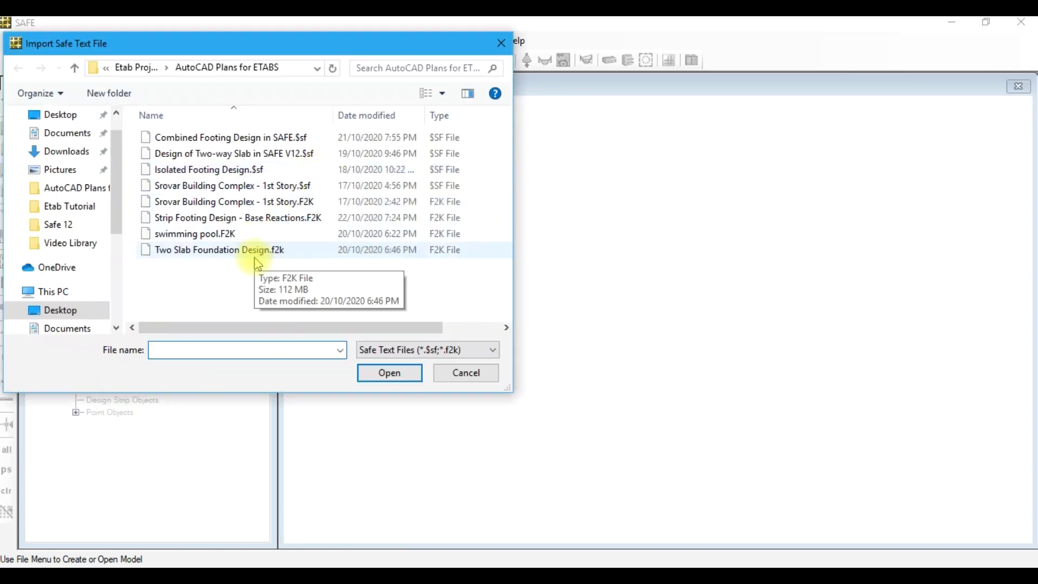
click(223, 216)
click(389, 373)
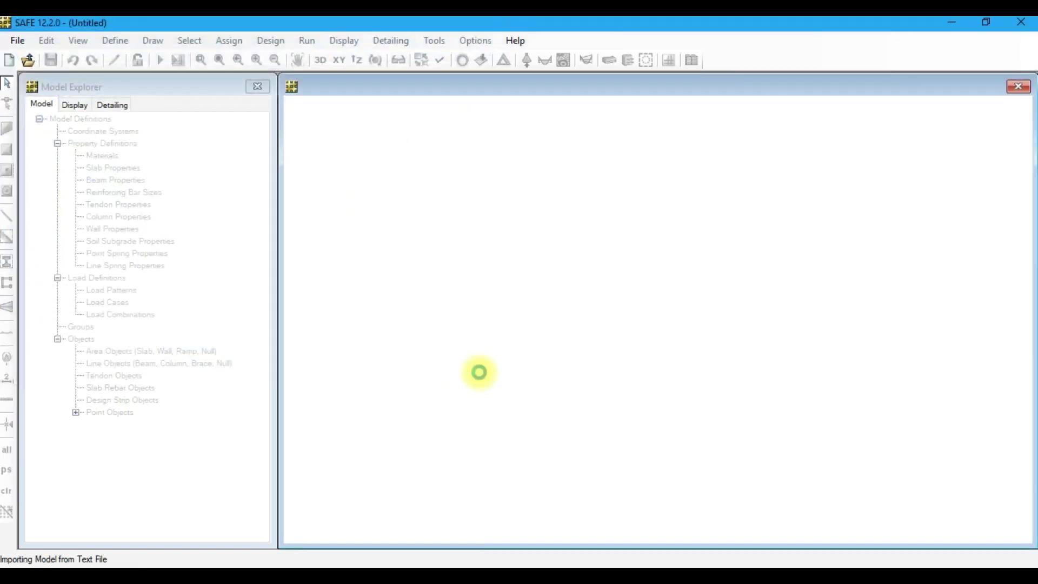
Show the DEAD point loads on the plan with their loading values.
click(344, 40)
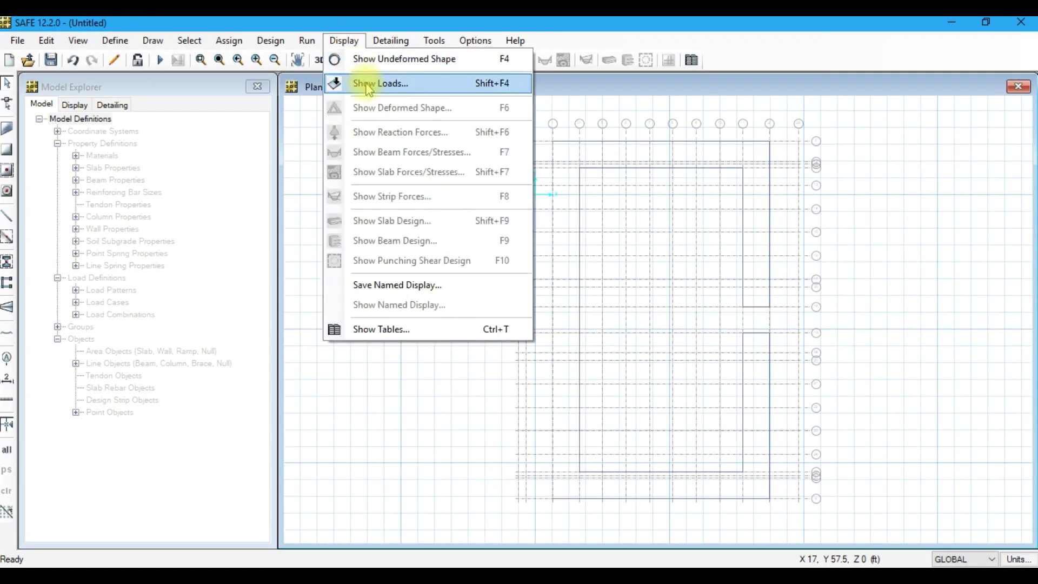
click(359, 81)
click(484, 417)
click(478, 442)
Zoom around the plan to inspect the column point load values.
scroll(660, 109, up, 5)
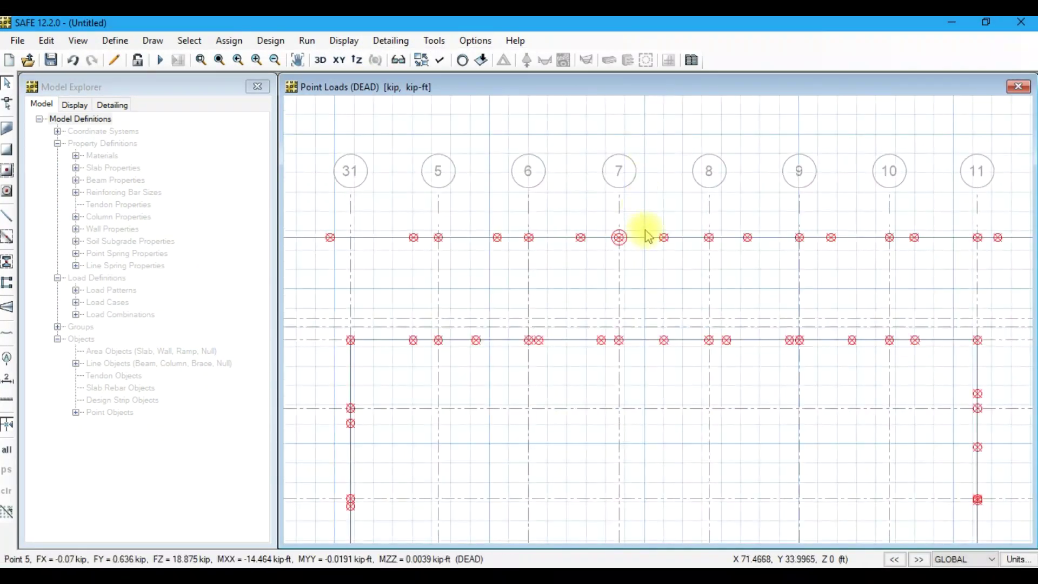
scroll(680, 155, down, 3)
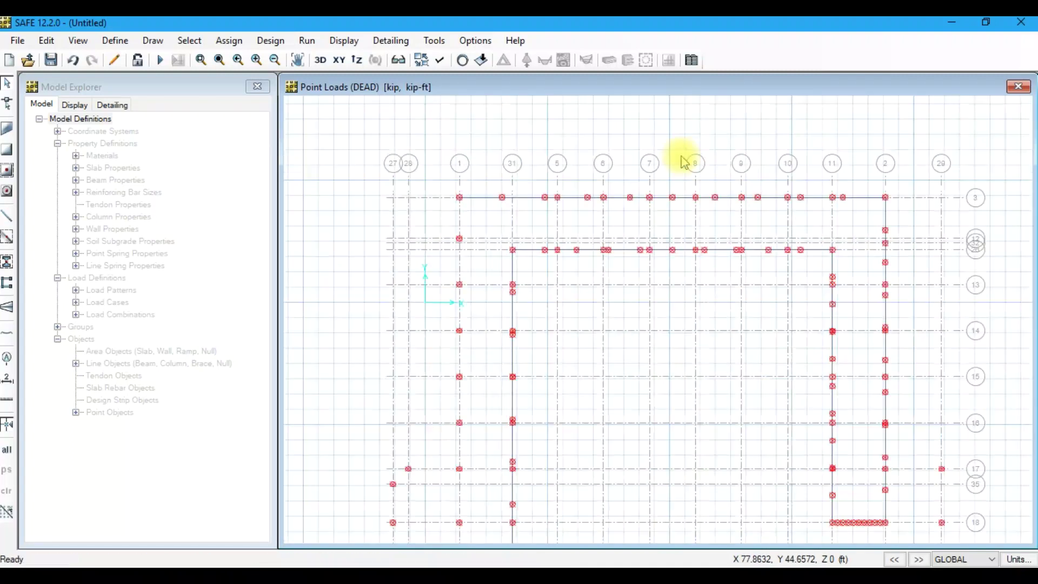
scroll(559, 125, down, 2)
scroll(718, 336, up, 3)
scroll(698, 311, down, 2)
scroll(701, 309, down, 1)
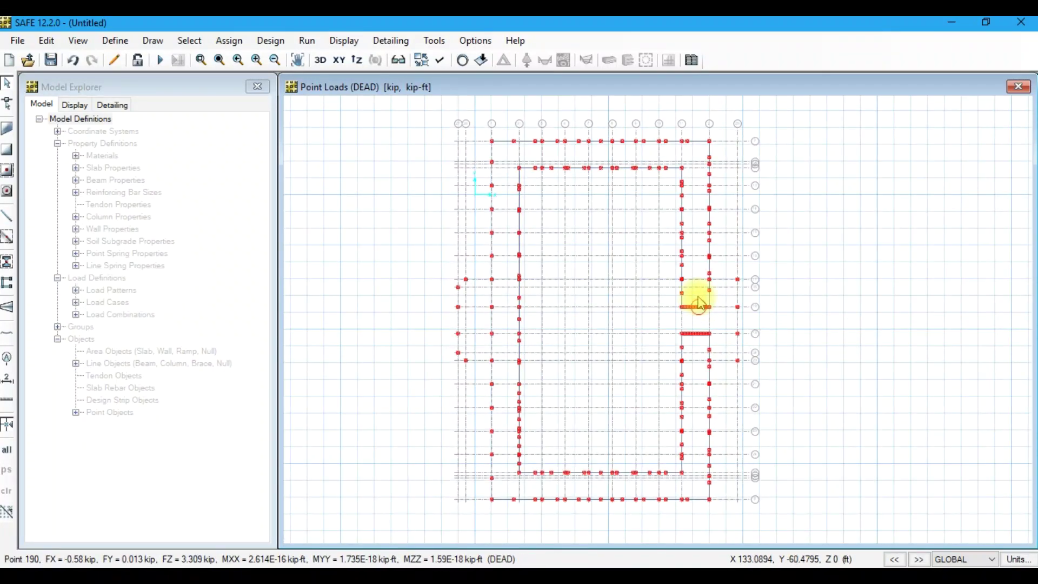
scroll(519, 175, up, 3)
scroll(519, 175, down, 1)
scroll(522, 195, down, 2)
scroll(521, 193, down, 2)
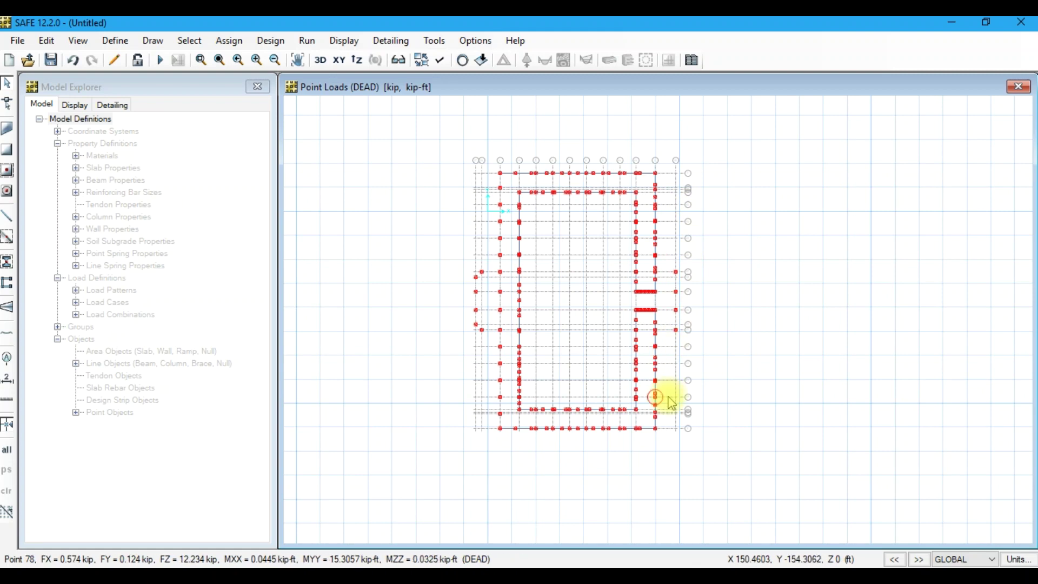
scroll(667, 398, up, 4)
scroll(688, 312, down, 2)
scroll(688, 313, down, 3)
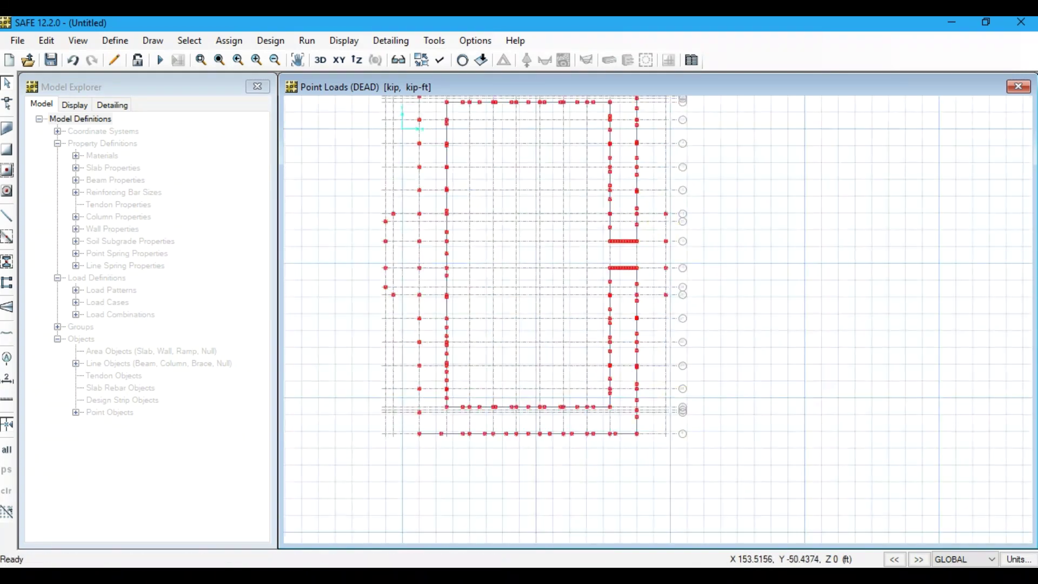
Open a new blank Notepad document and move it to the top of the screen.
right_click(730, 576)
click(732, 503)
drag(652, 195, 640, 24)
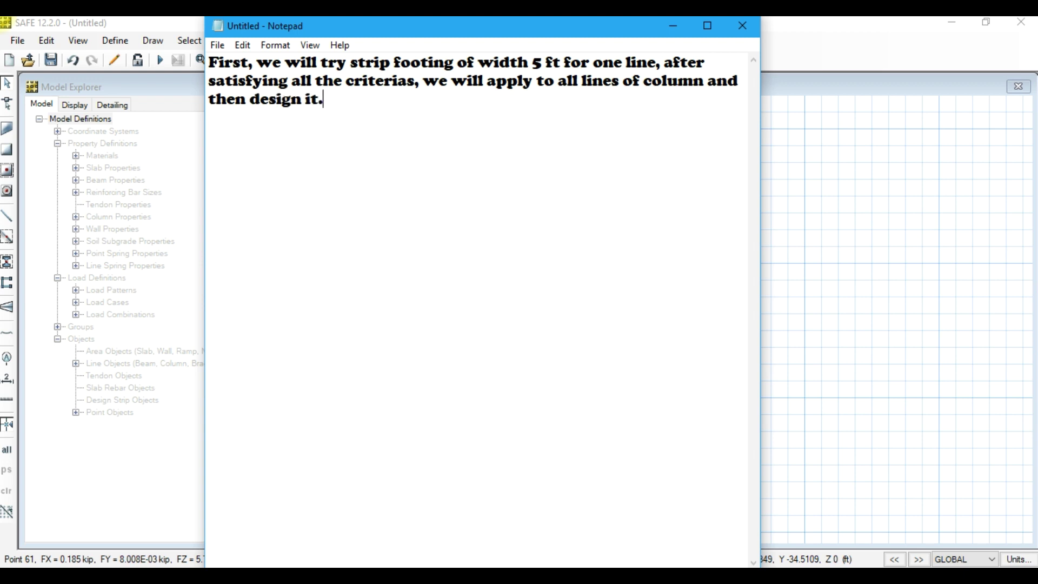
Back in SAFE, delete all points and lines below the top row of column loads.
click(673, 26)
scroll(593, 157, up, 3)
scroll(702, 166, down, 1)
mouse_move(729, 170)
mouse_down()
mouse_move(393, 415)
mouse_move(402, 531)
mouse_up()
key(Delete)
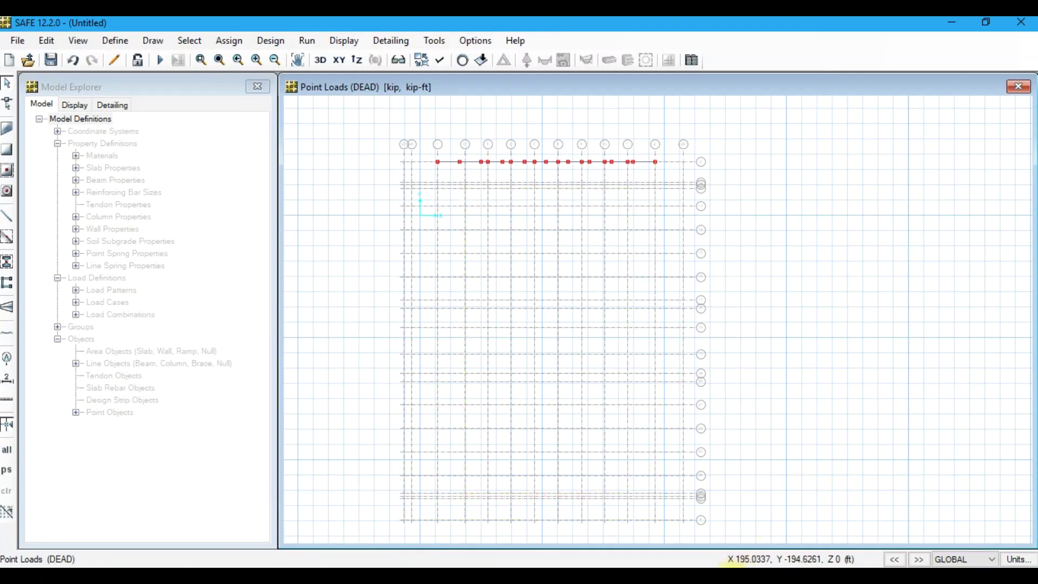
Highlight step 2, 'Modify it if Necessary', in the procedure notes.
key(alt+Tab)
drag(424, 229, 186, 231)
key(alt+Tab)
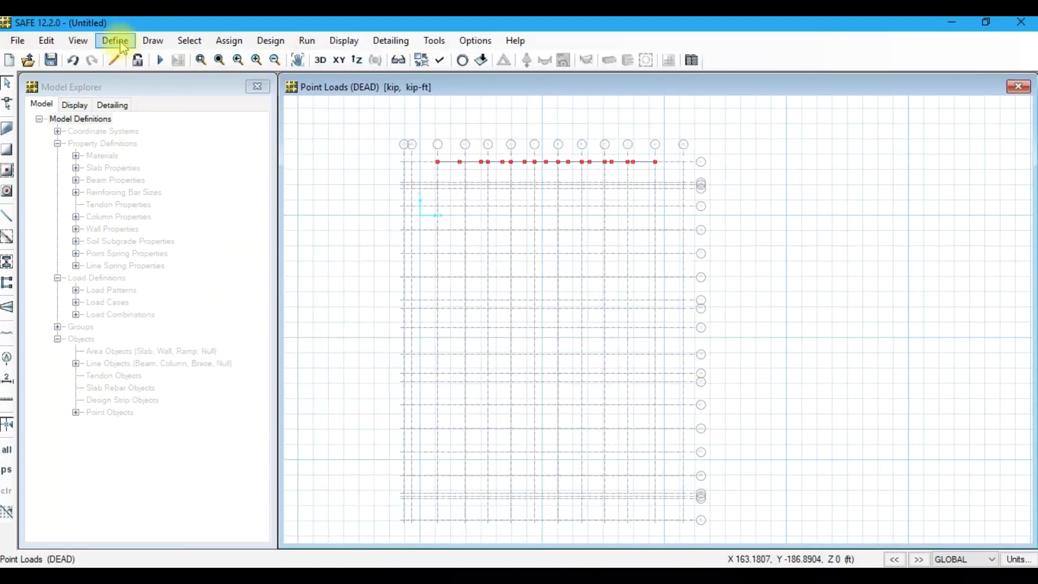
Review the MAT1 material properties and accept them unchanged.
click(115, 41)
click(135, 54)
click(393, 262)
click(563, 296)
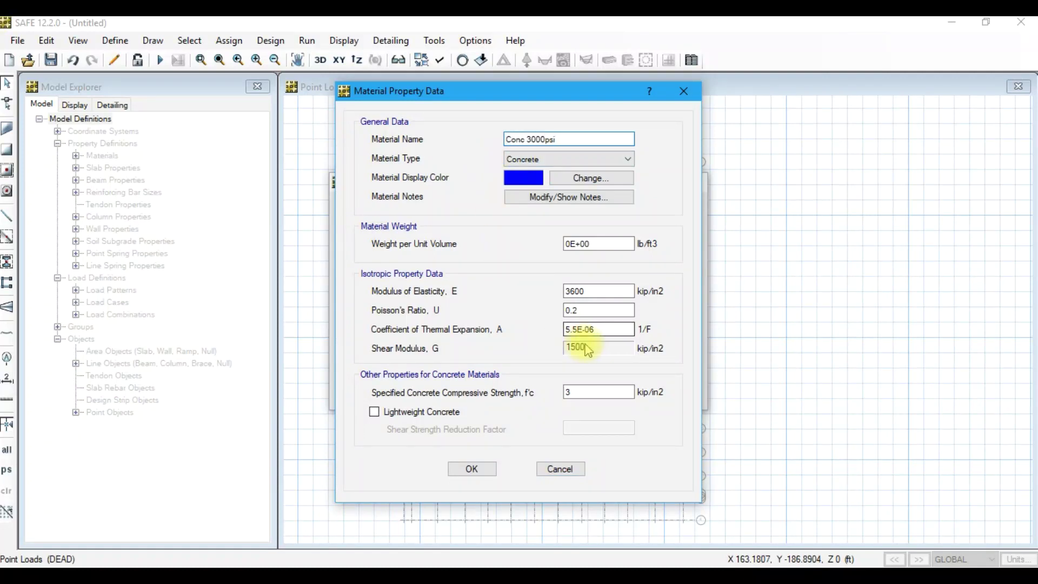
click(472, 468)
key(alt+Tab)
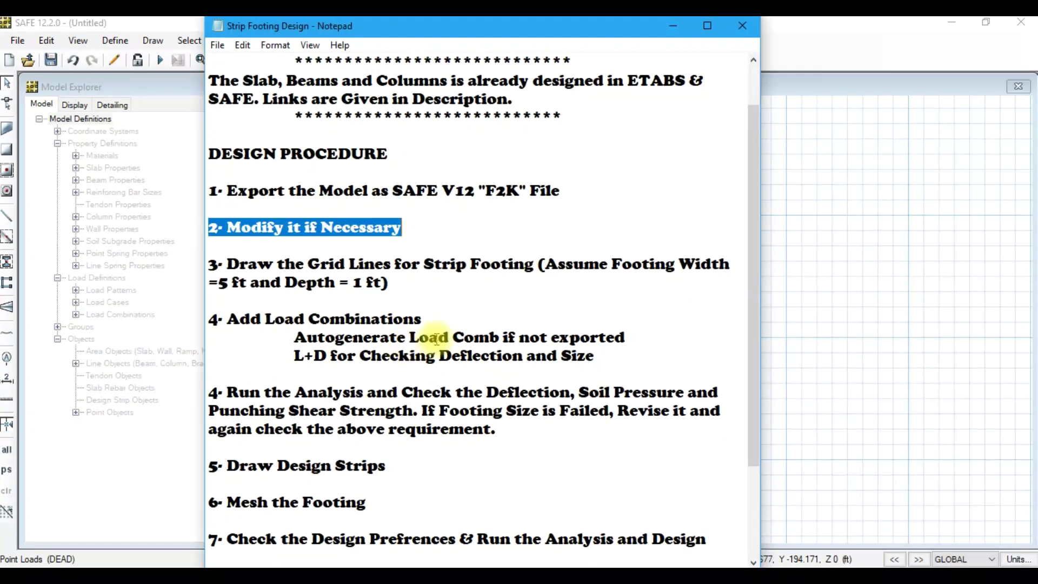
key(alt+Tab)
Change the existing slab property to type Footing, keeping it as 'Strip Footing 5 ft'.
click(115, 40)
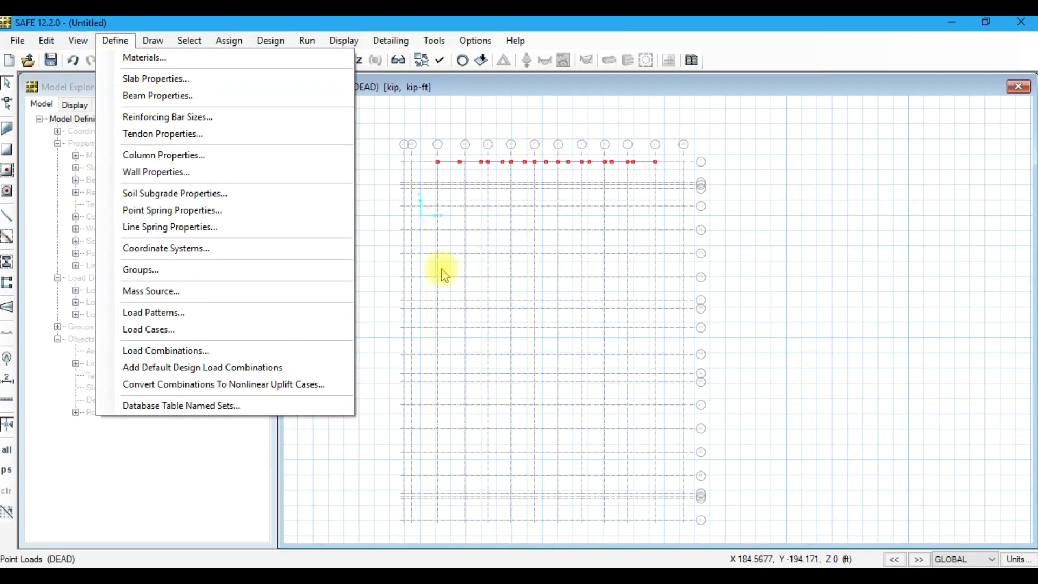
click(156, 78)
click(543, 288)
text(Strip Footing 5 ft)
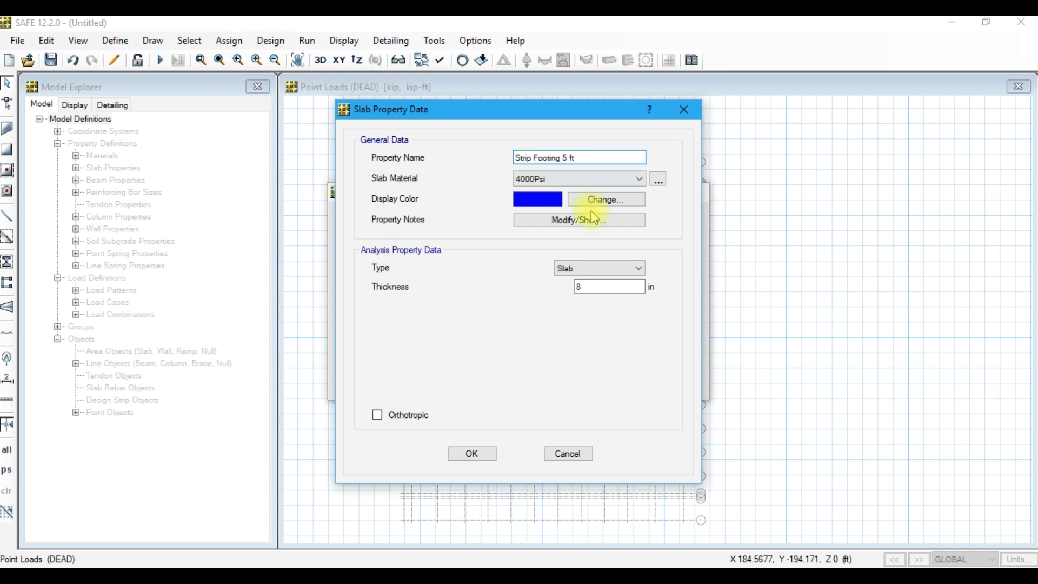
click(600, 268)
click(592, 317)
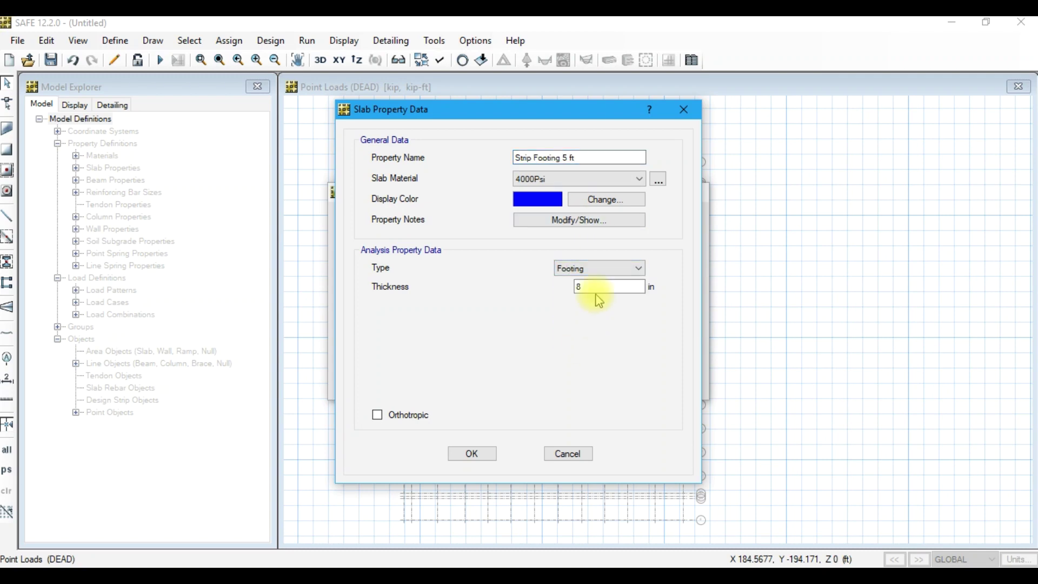
key(alt+Tab)
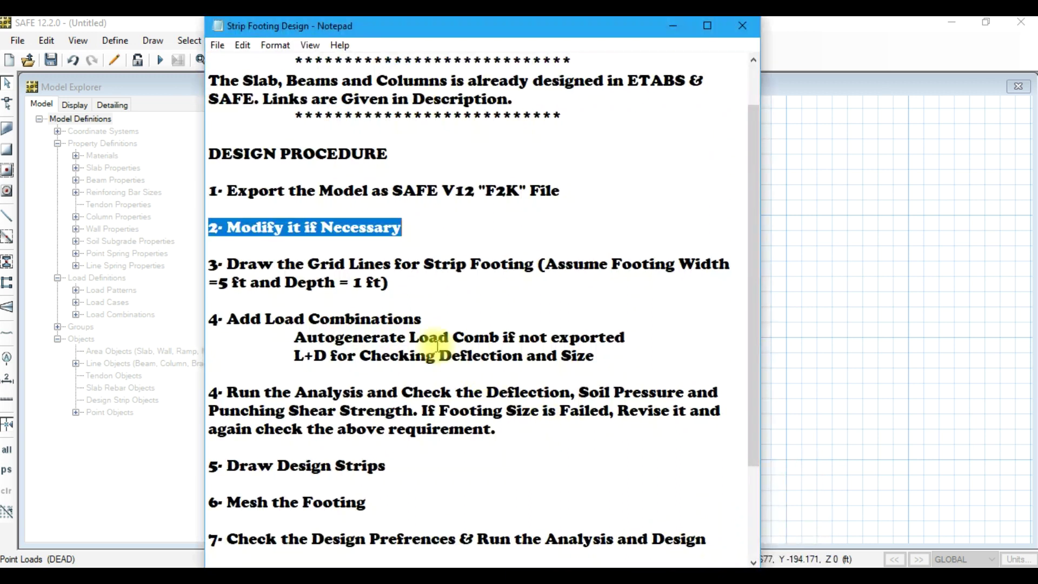
drag(390, 282, 211, 264)
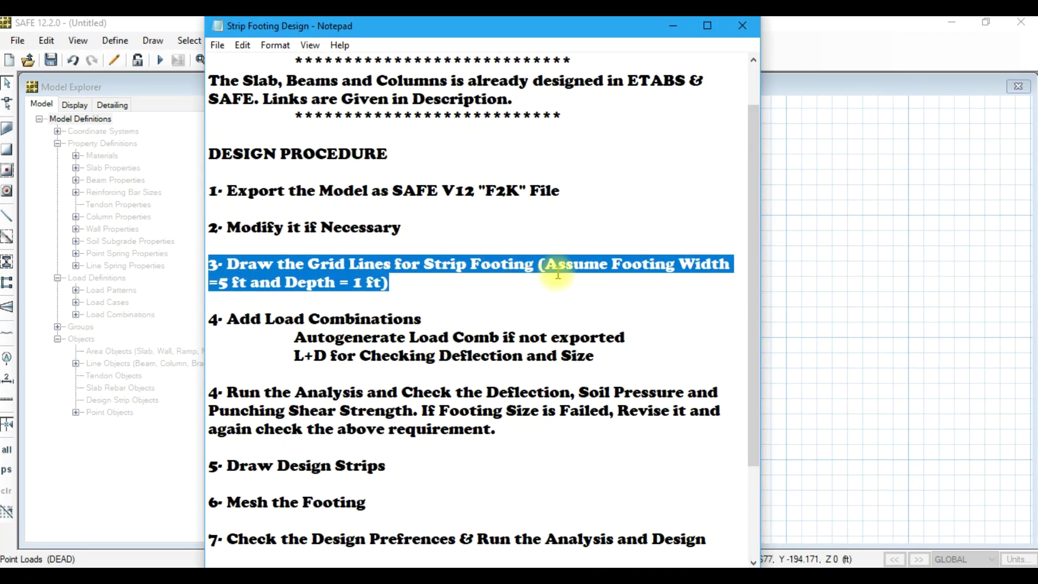
key(alt+Tab)
click(472, 453)
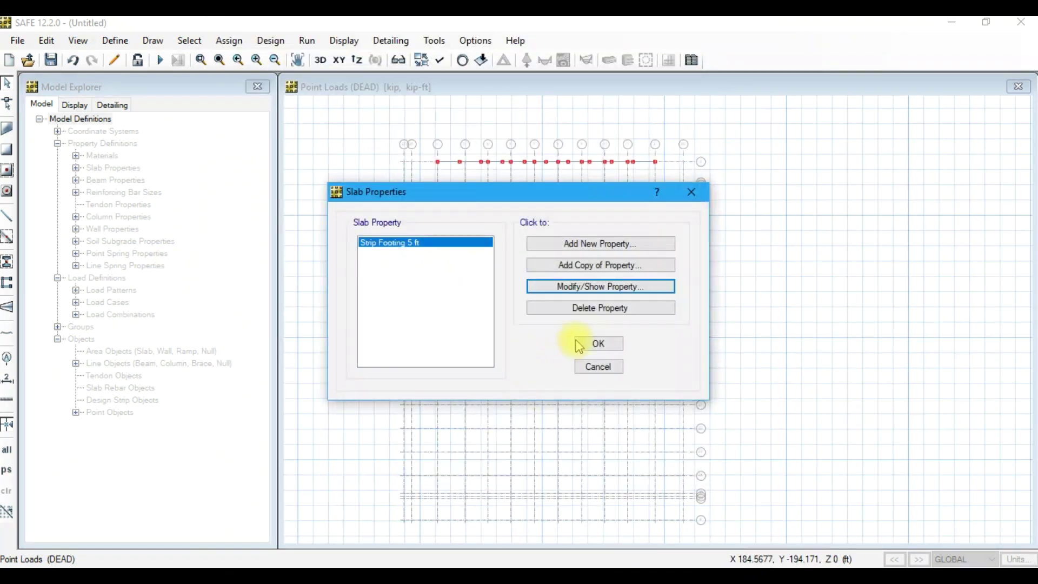
click(595, 342)
Delete the #2, #5 and #7 bar sizes, leaving only #3, #4 and #6.
click(115, 40)
click(168, 117)
click(323, 224)
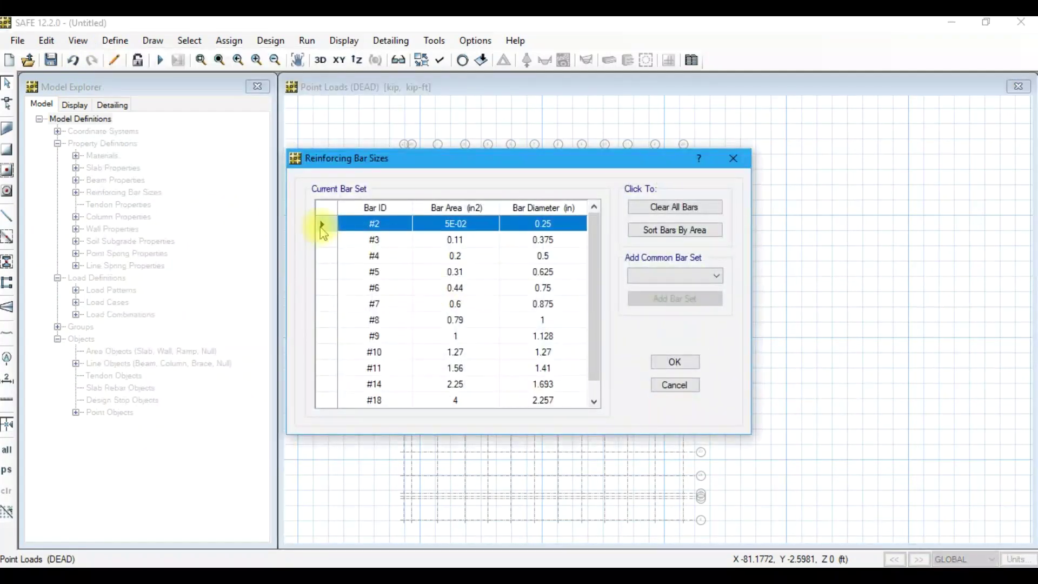
key(Delete)
click(323, 255)
key(Delete)
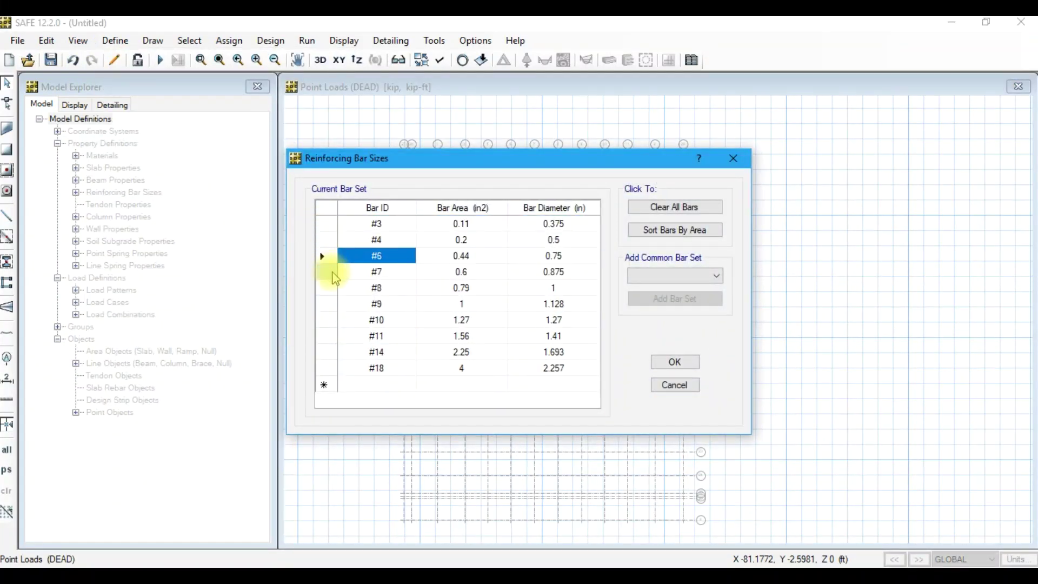
click(324, 272)
key(Delete)
key(Delete)
key(Delete)
key(Delete)
key(Delete)
key(Delete)
key(Delete)
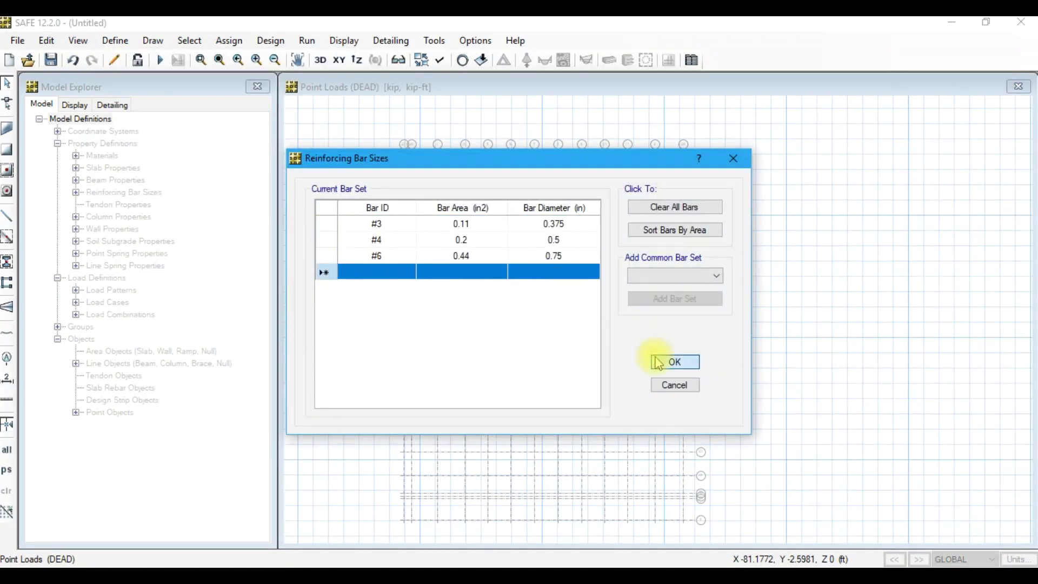
click(675, 361)
right_click(897, 162)
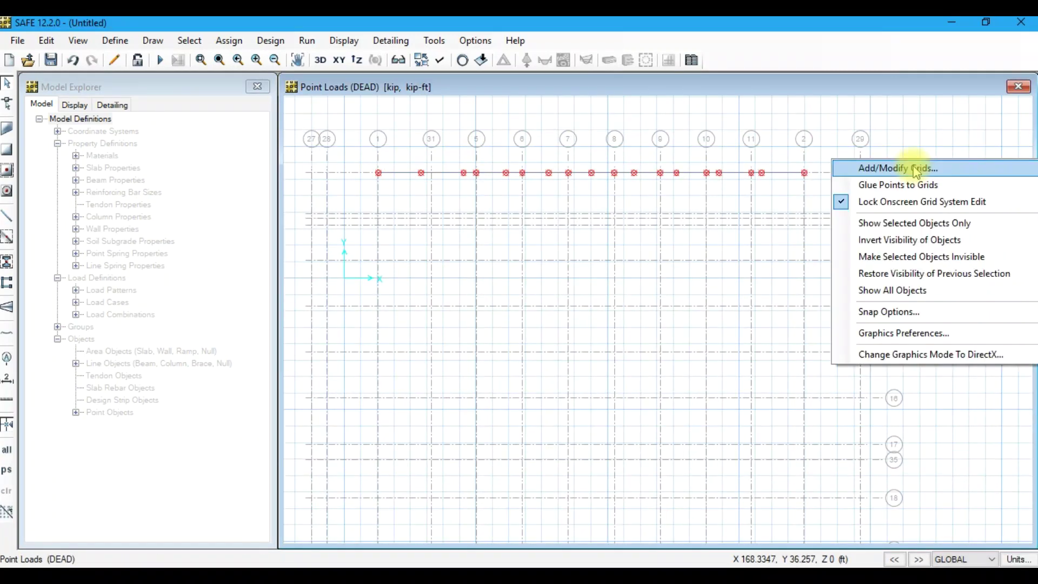
Open the GLOBAL grid system for editing and compute 31.9971 − 2.5 in Calculator.
click(919, 167)
click(668, 286)
click(394, 302)
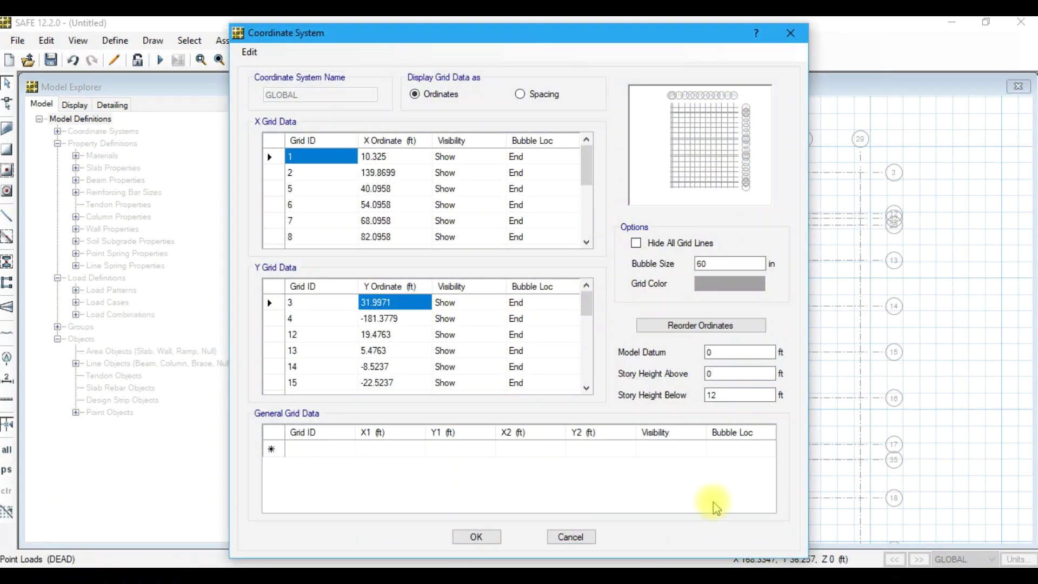
key(alt+Tab)
key(Escape)
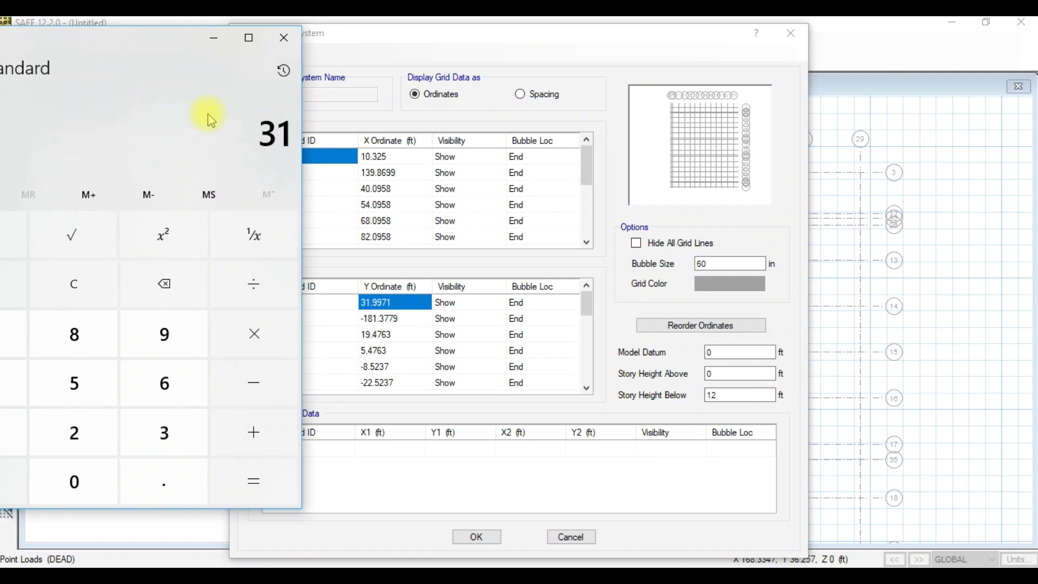
text(9971-2.5)
key(Return)
Add Y grid lines at 29.4971 and 34.4971 and accept the grid system.
scroll(389, 346, down, 10)
click(387, 383)
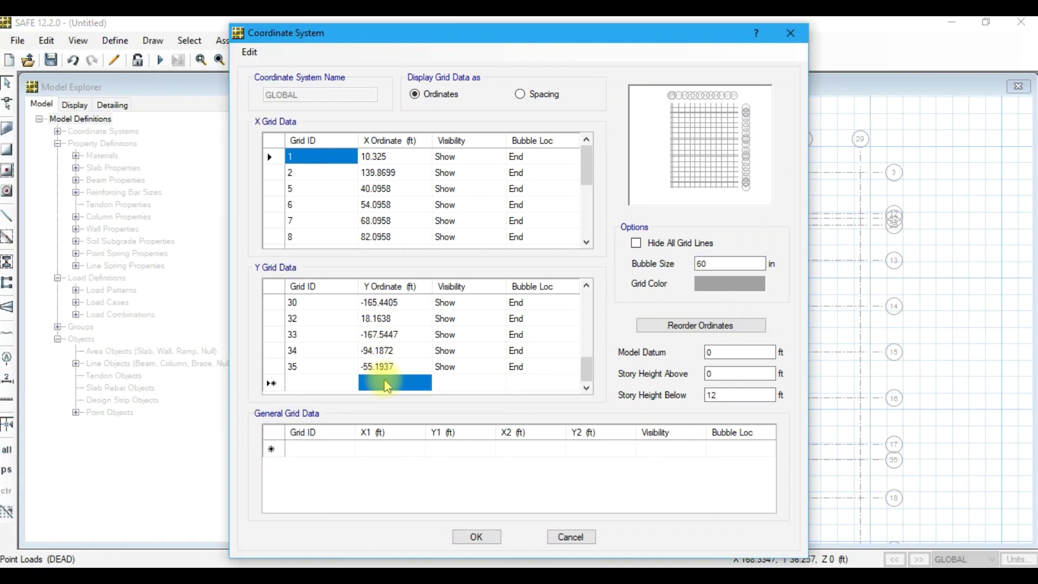
text(2)
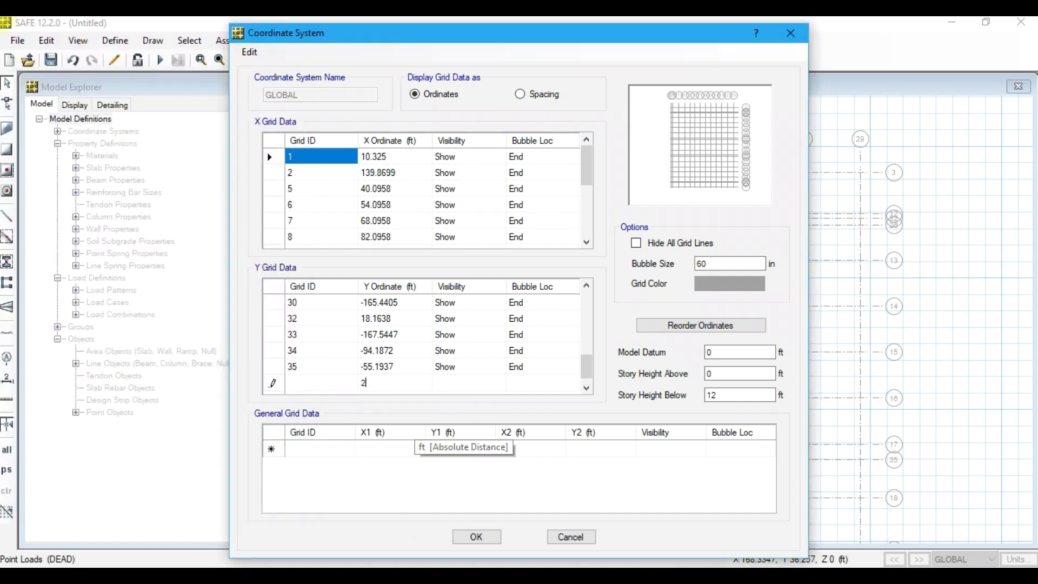
key(Return)
text(34.497)
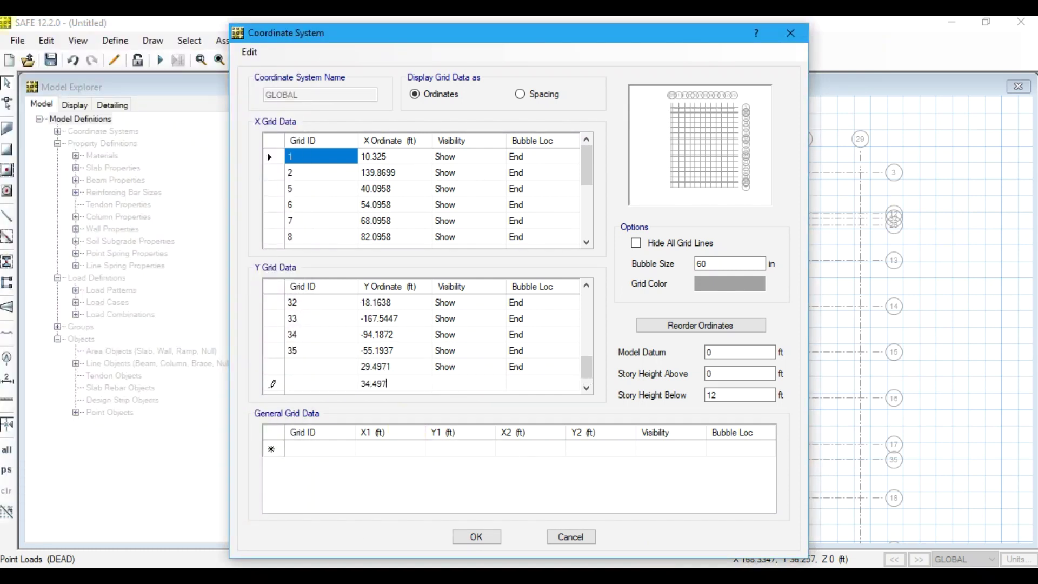
text(1)
key(Return)
click(476, 537)
click(599, 344)
scroll(445, 153, up, 3)
scroll(586, 153, down, 2)
scroll(559, 140, up, 1)
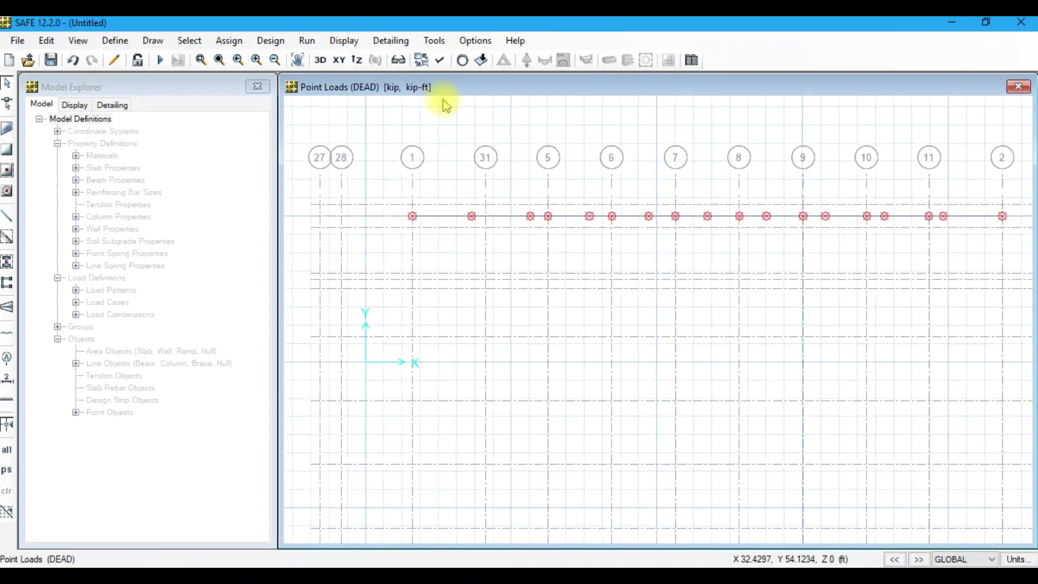
click(153, 41)
Quick-draw a Strip Footing 5 ft slab along the top column row from Grid Point 28 to 29.
click(179, 142)
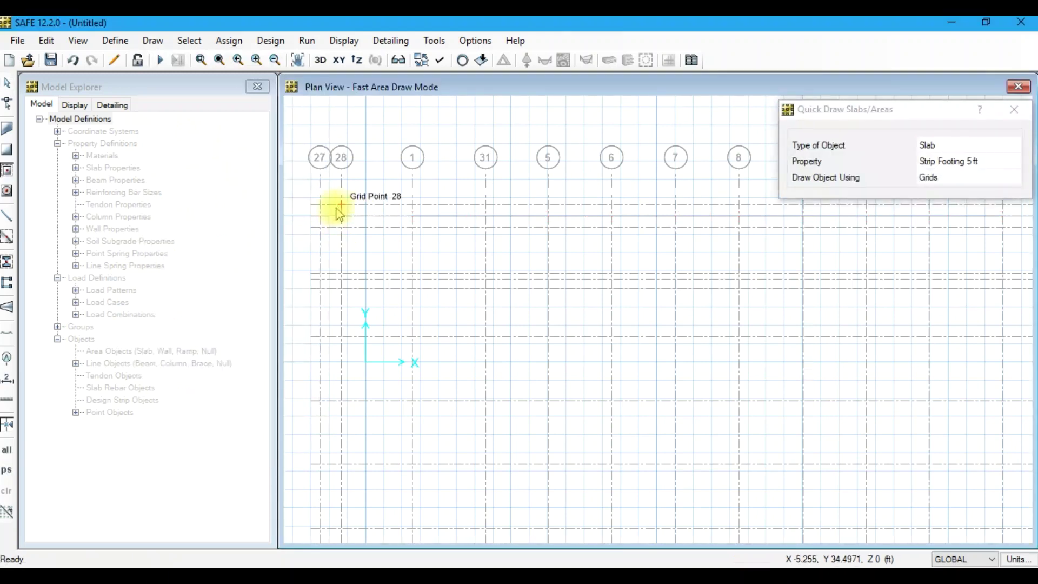
scroll(346, 200, down, 2)
click(340, 206)
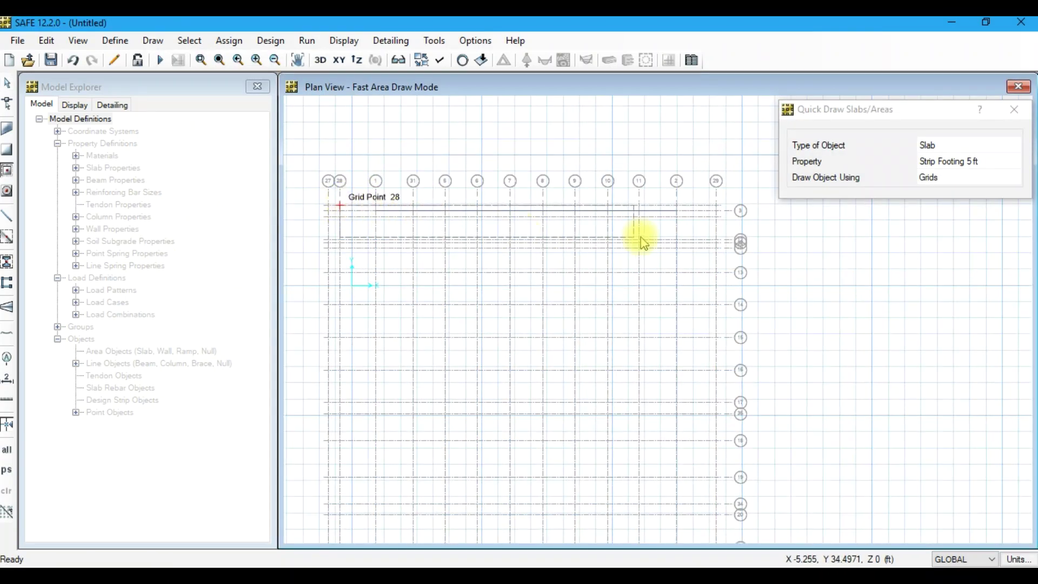
click(718, 216)
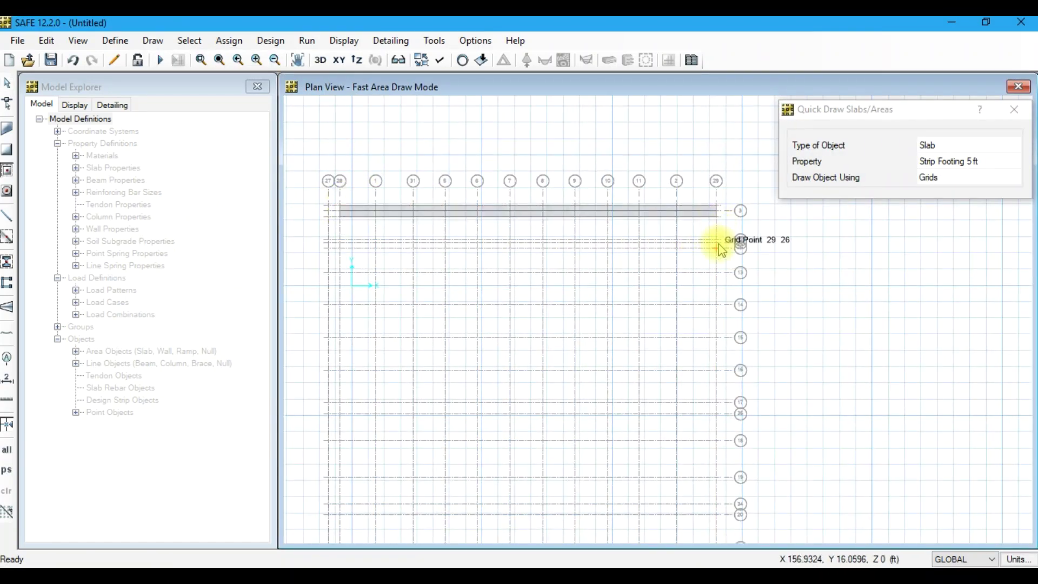
click(1015, 109)
key(Escape)
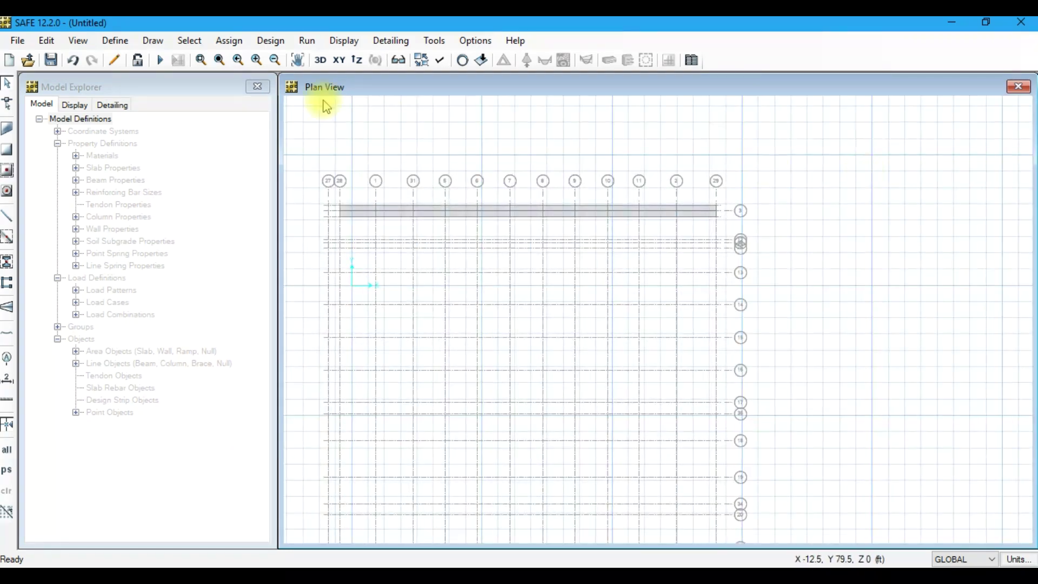
click(678, 515)
Highlight the Add Load Combinations note and review the load patterns without changes.
drag(595, 355, 211, 319)
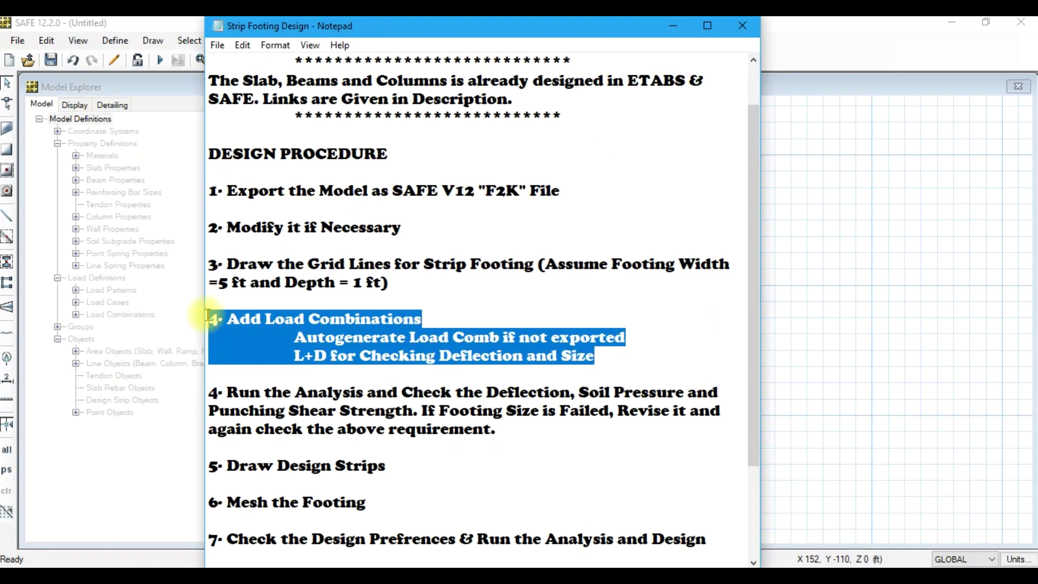
click(115, 41)
click(157, 312)
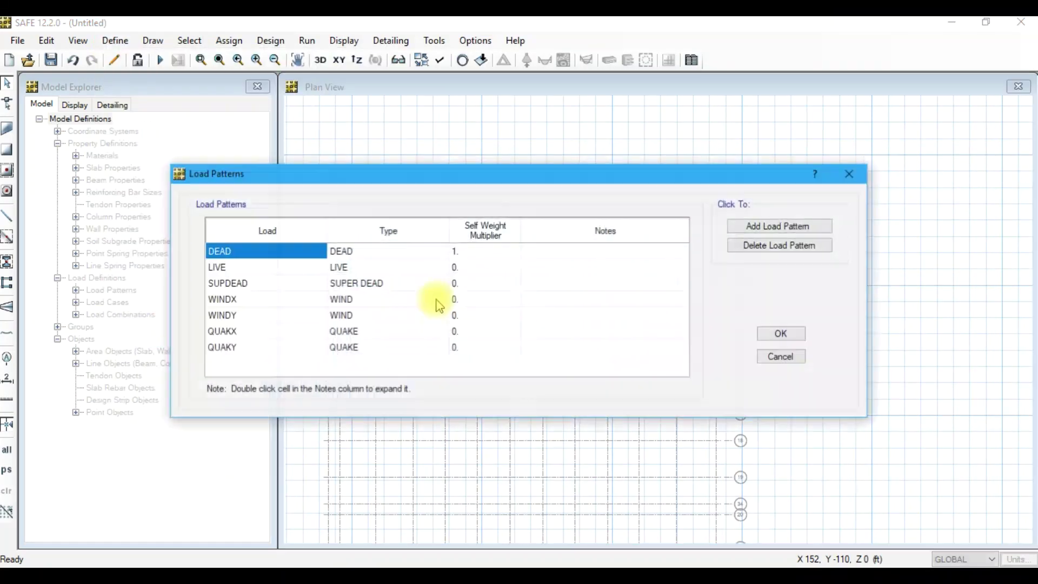
click(790, 357)
Create the L+D combination with DEAD, LIVE and SUPDEAD each at factor 1.
click(115, 41)
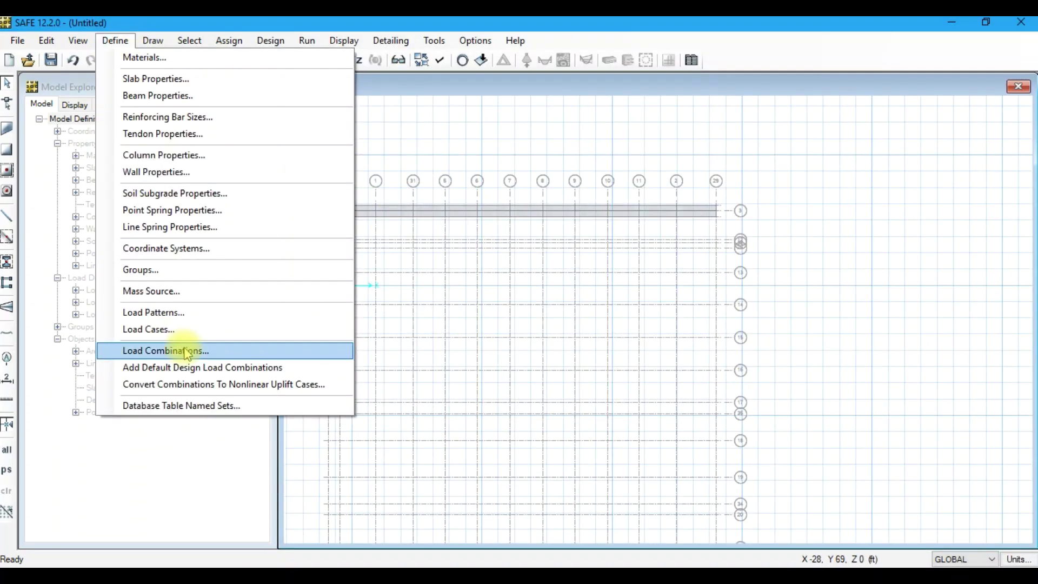
click(249, 348)
click(612, 234)
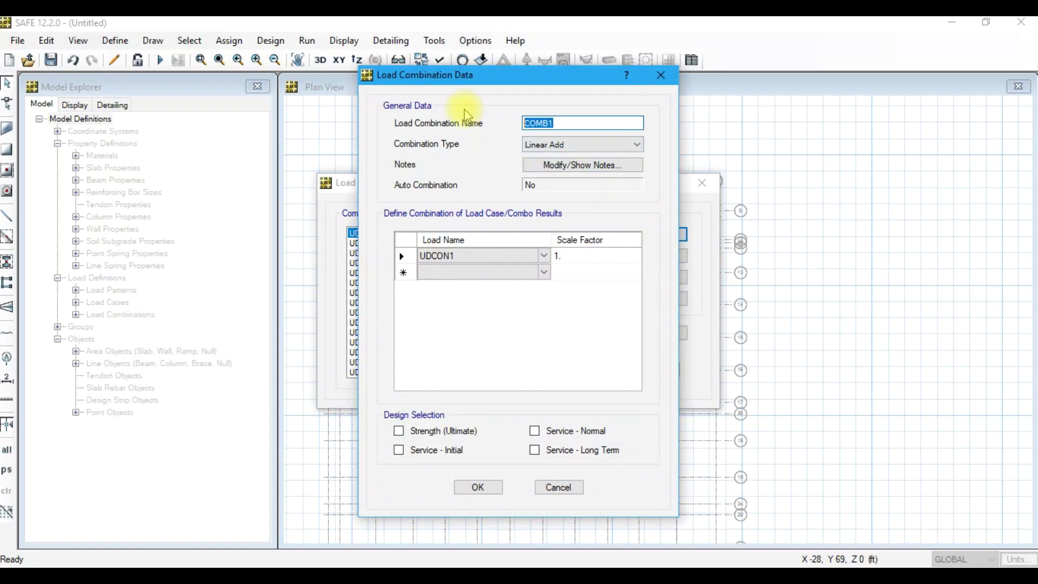
drag(499, 75, 614, 140)
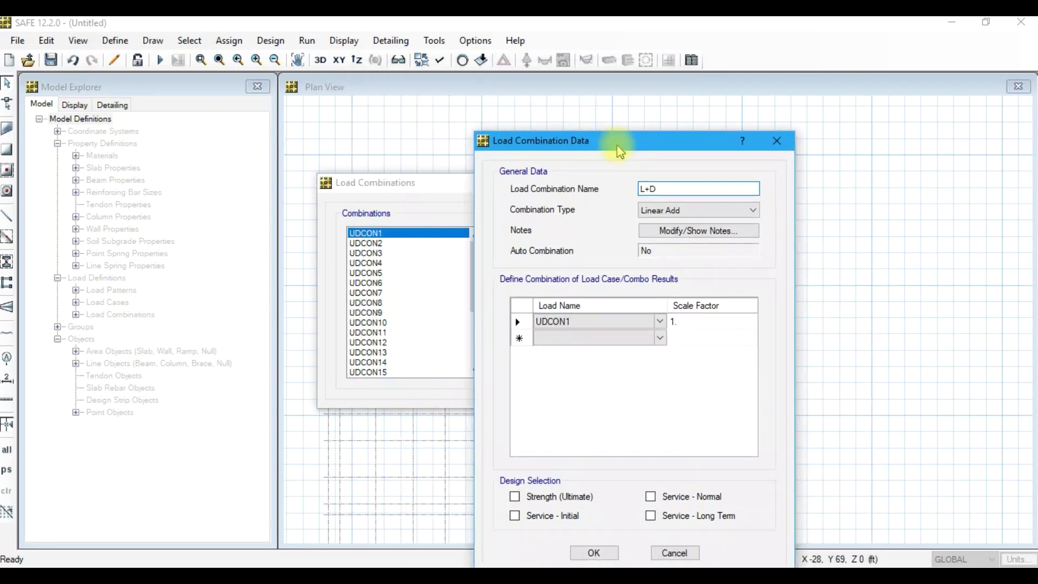
click(610, 322)
click(604, 278)
click(605, 338)
click(607, 315)
click(601, 355)
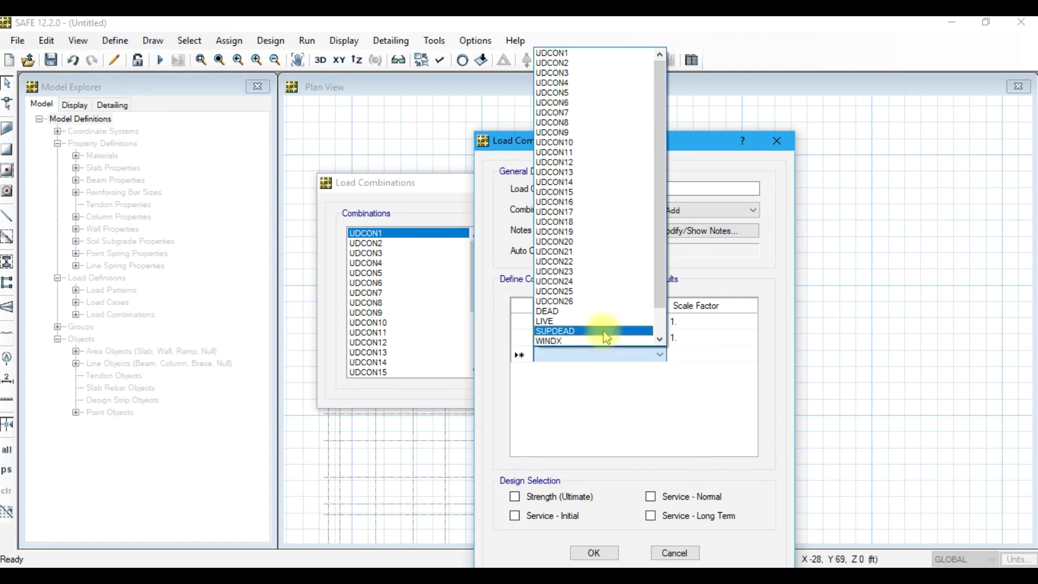
click(605, 332)
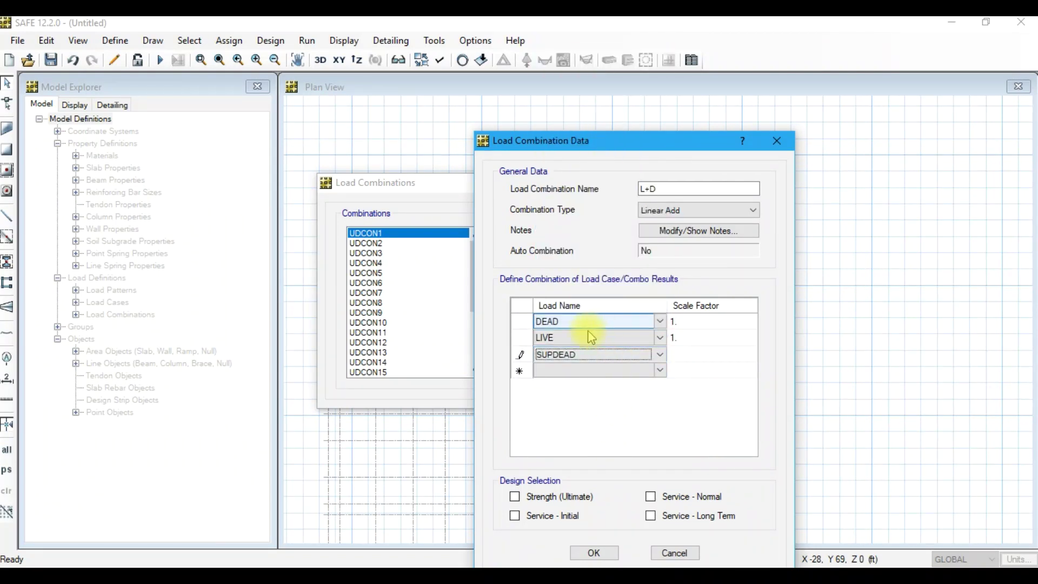
click(640, 377)
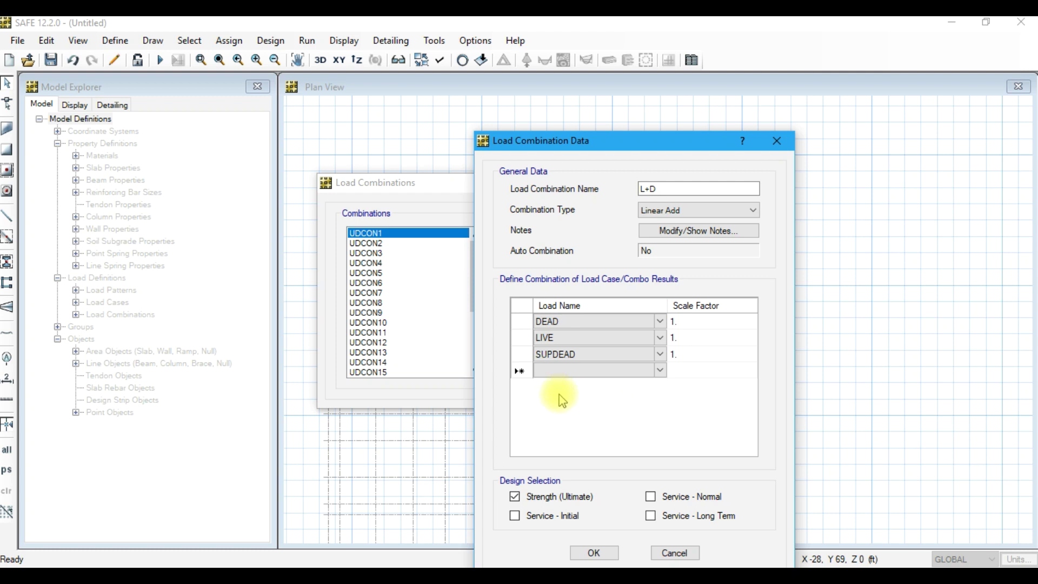
Exclude L+D from strength design and save it to the combinations list.
click(551, 497)
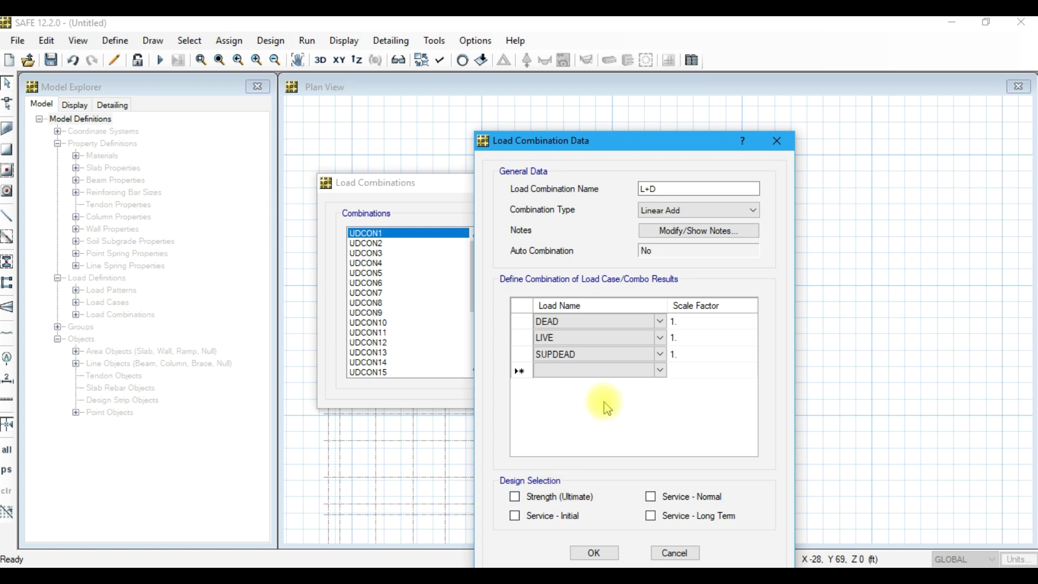
click(595, 553)
click(573, 370)
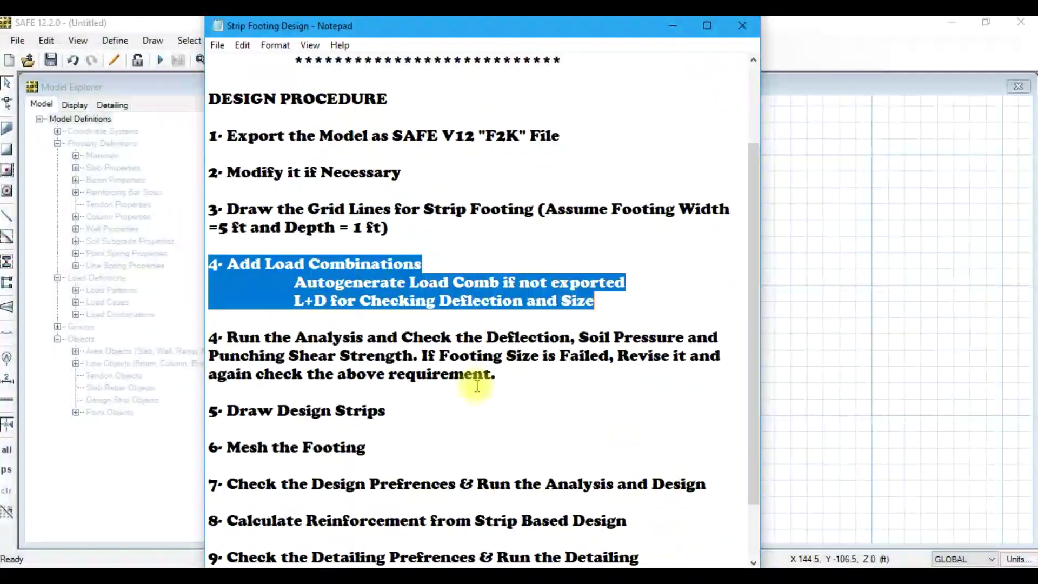
Reopen the Strip Footing Design notes and highlight step 4, running the analysis and checking deflection.
right_click(731, 576)
click(725, 505)
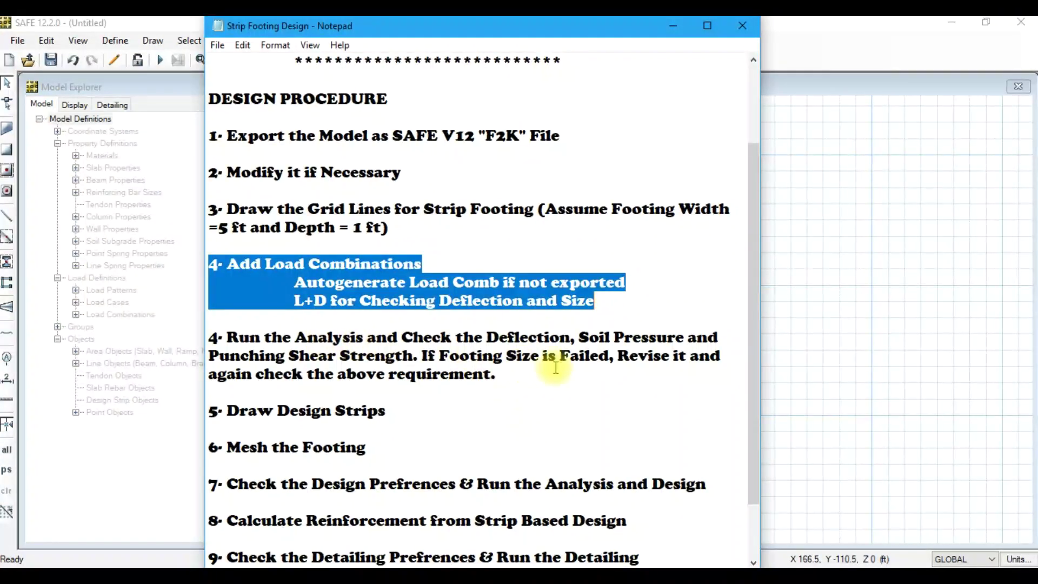
drag(496, 375, 209, 337)
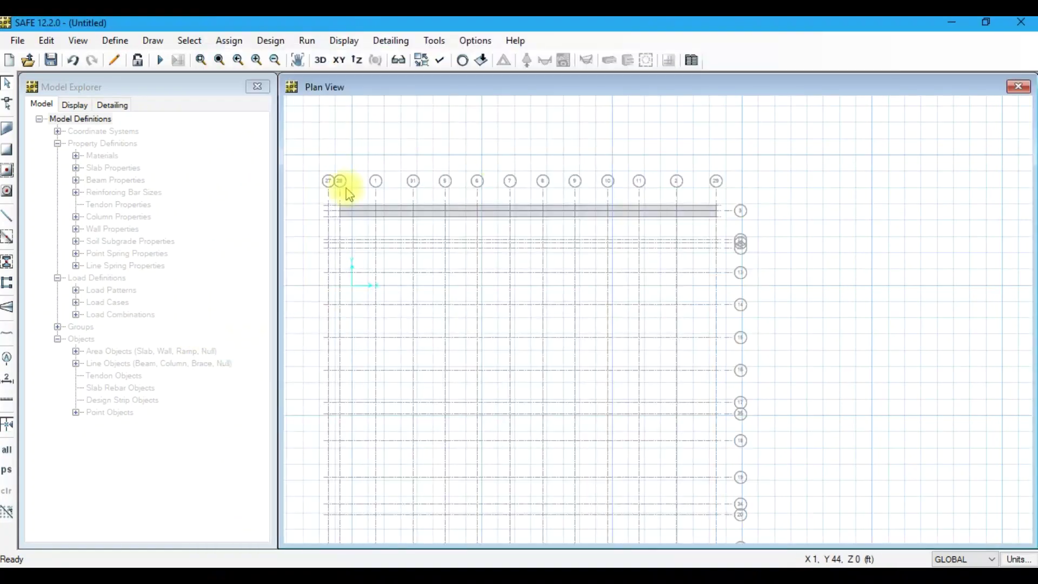
Select all Strip Footing 5 ft slabs and assign them the SOIL1 subgrade.
scroll(371, 173, up, 5)
click(189, 41)
mouse_move(213, 60)
mouse_move(399, 145)
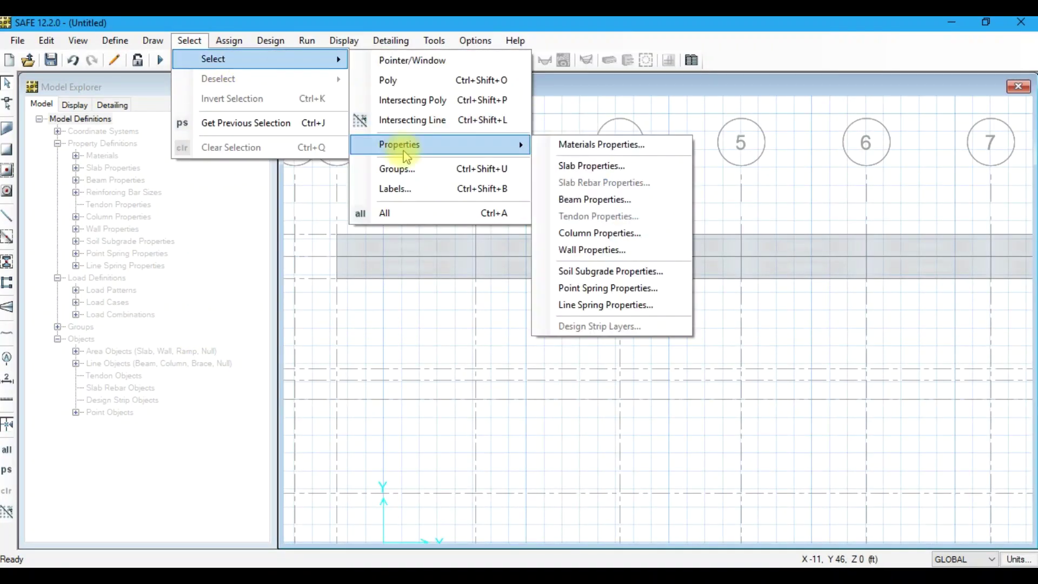
click(557, 164)
click(536, 247)
key(Return)
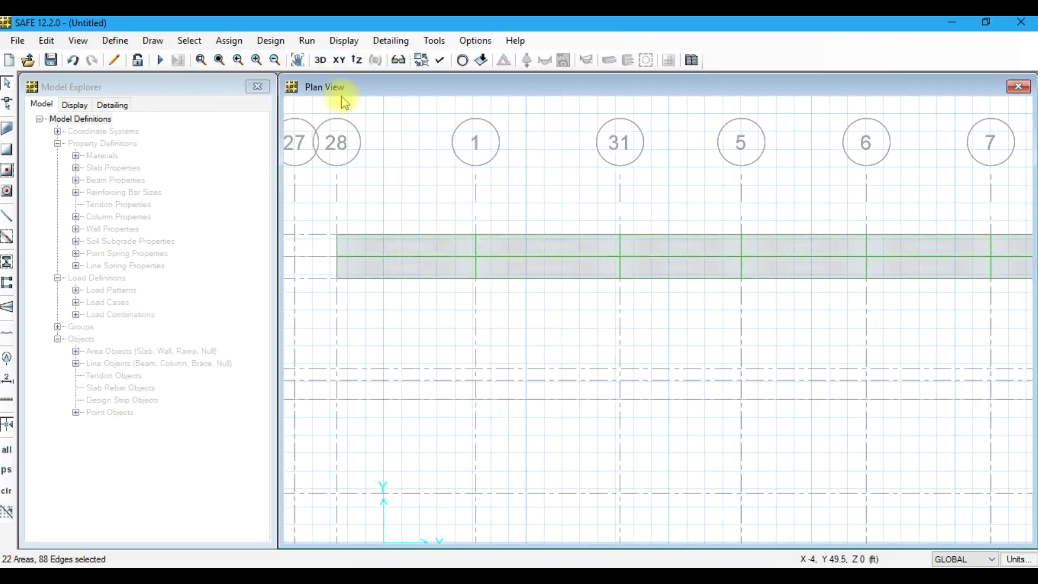
click(229, 40)
click(465, 165)
click(597, 343)
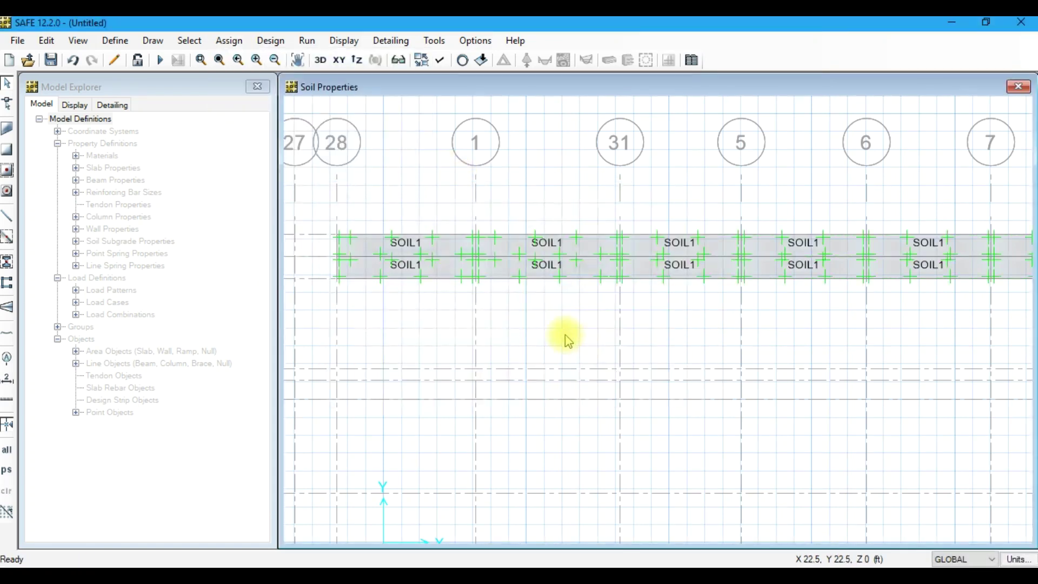
scroll(448, 231, down, 3)
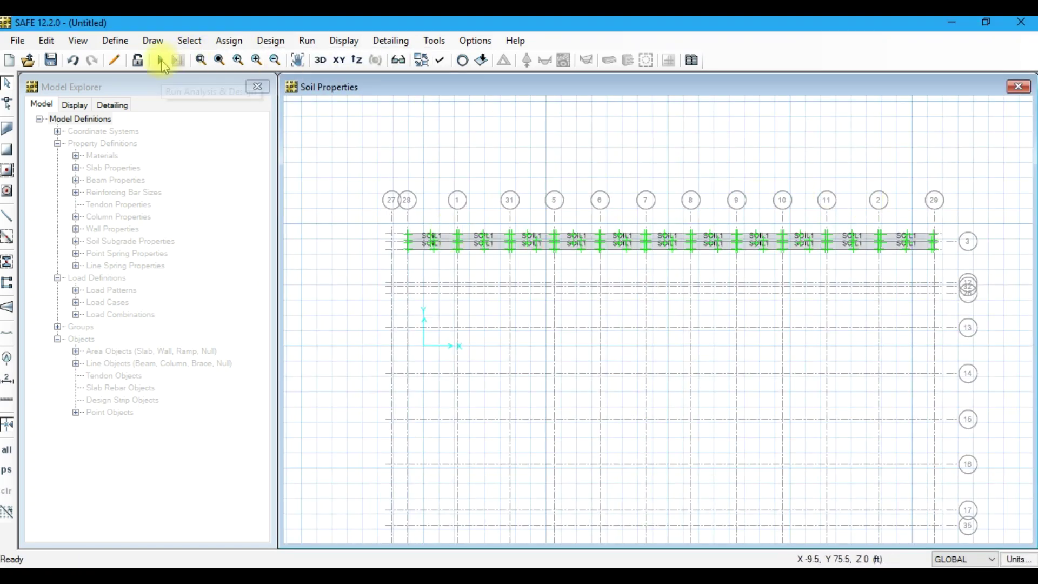
Save the model as 'Strip Footing Design' and run the analysis.
click(160, 60)
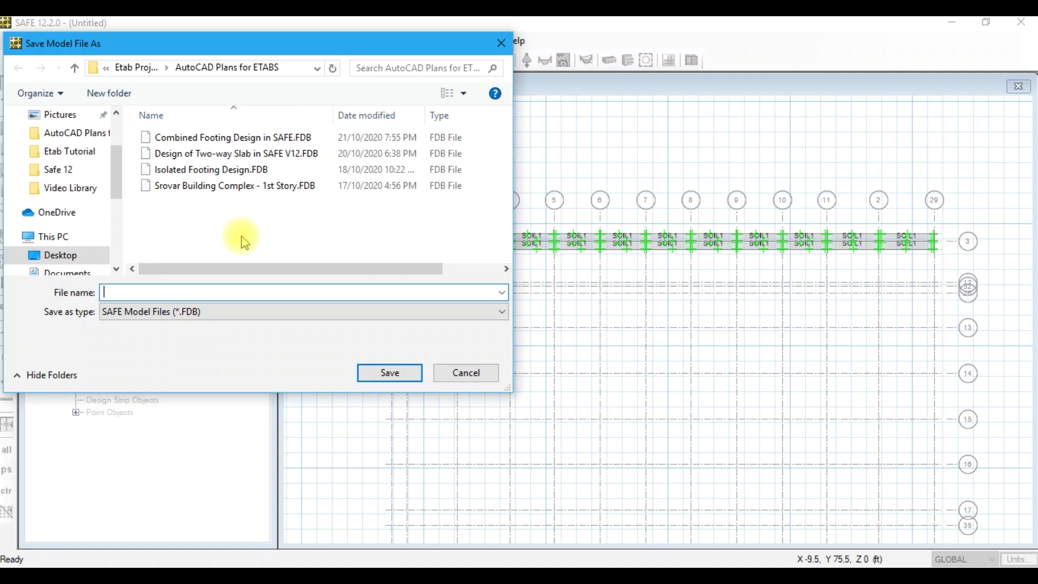
text(Strip Fo)
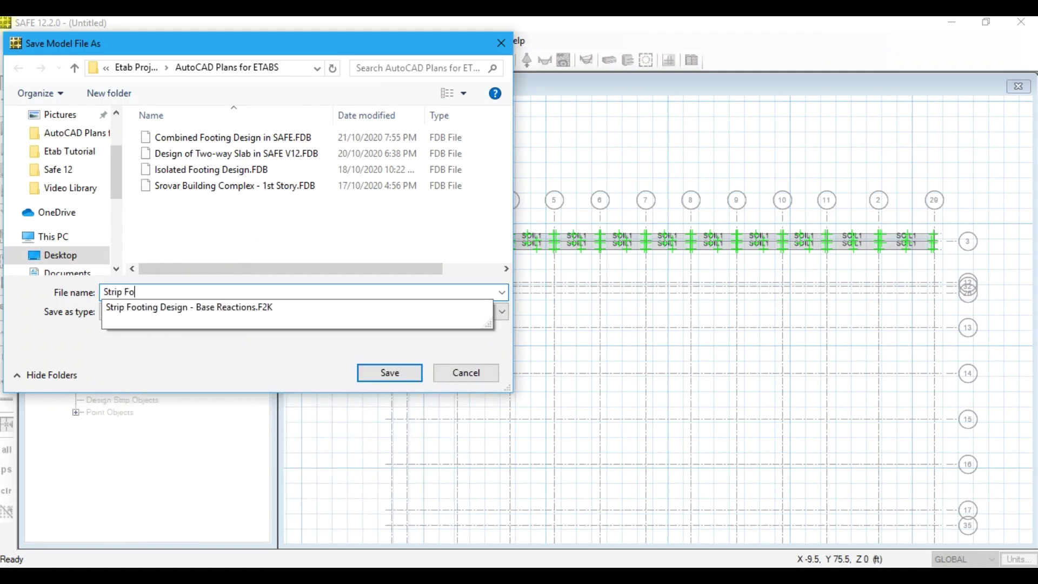
text(oting Deig)
key(BackSpace)
key(BackSpace)
text(sign)
key(Return)
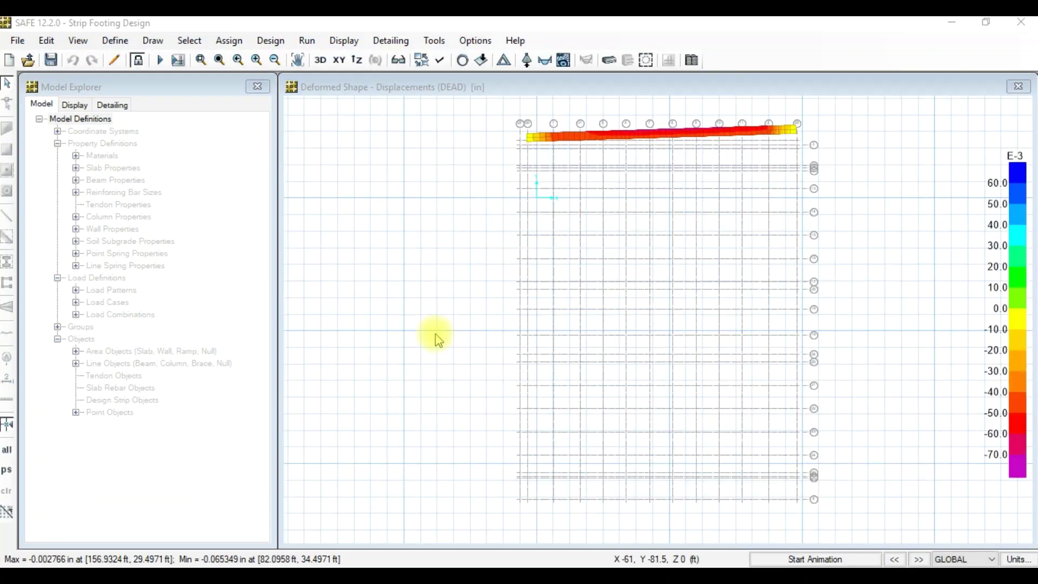
click(345, 40)
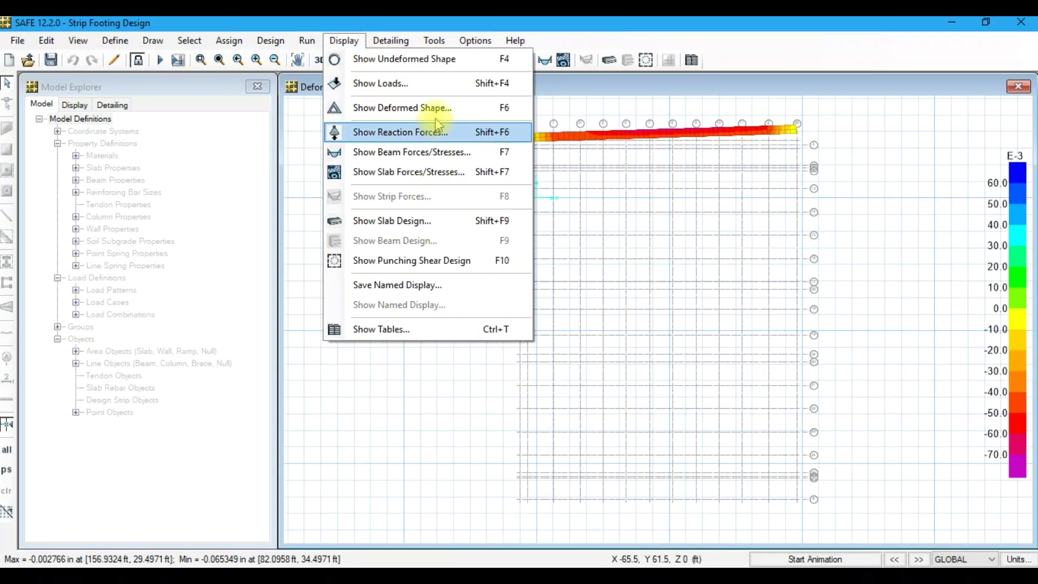
Show the L+D deformed-shape settlement contours with a -1 to 0 in range.
click(432, 108)
click(449, 209)
click(543, 208)
click(538, 480)
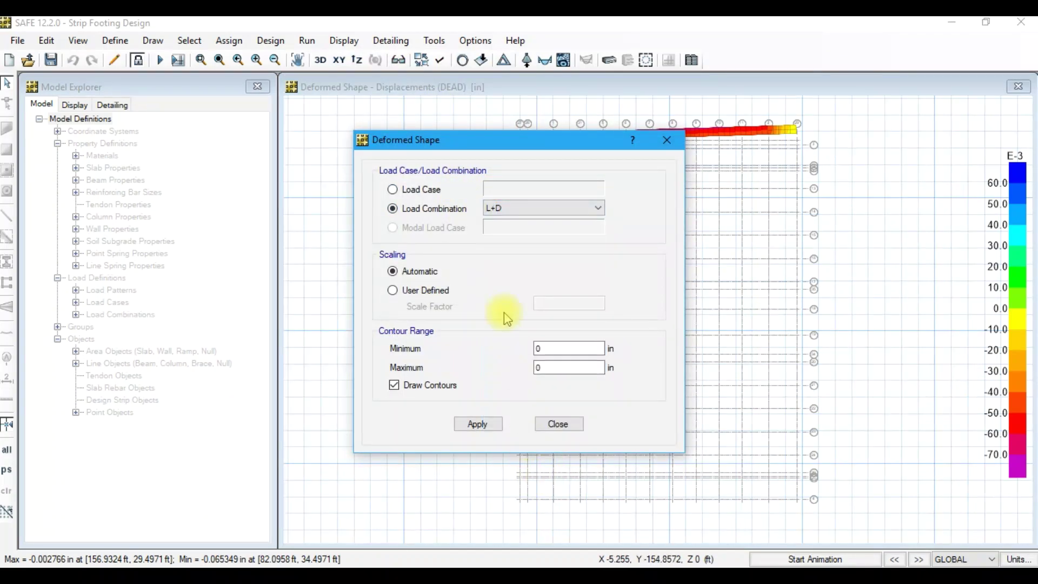
drag(501, 151, 302, 126)
click(362, 323)
text(-1)
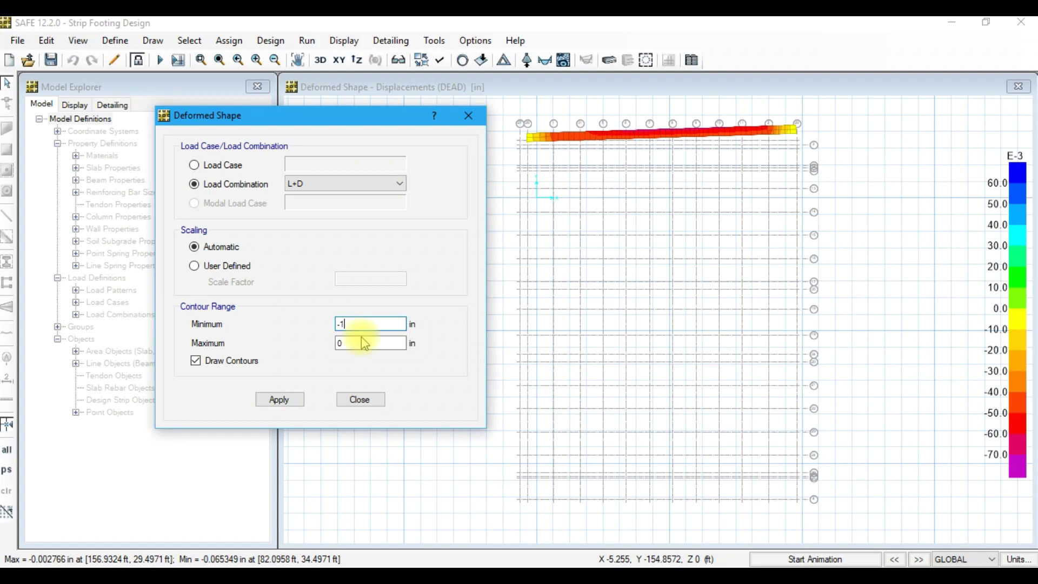
click(295, 400)
scroll(778, 162, up, 3)
scroll(806, 180, up, 2)
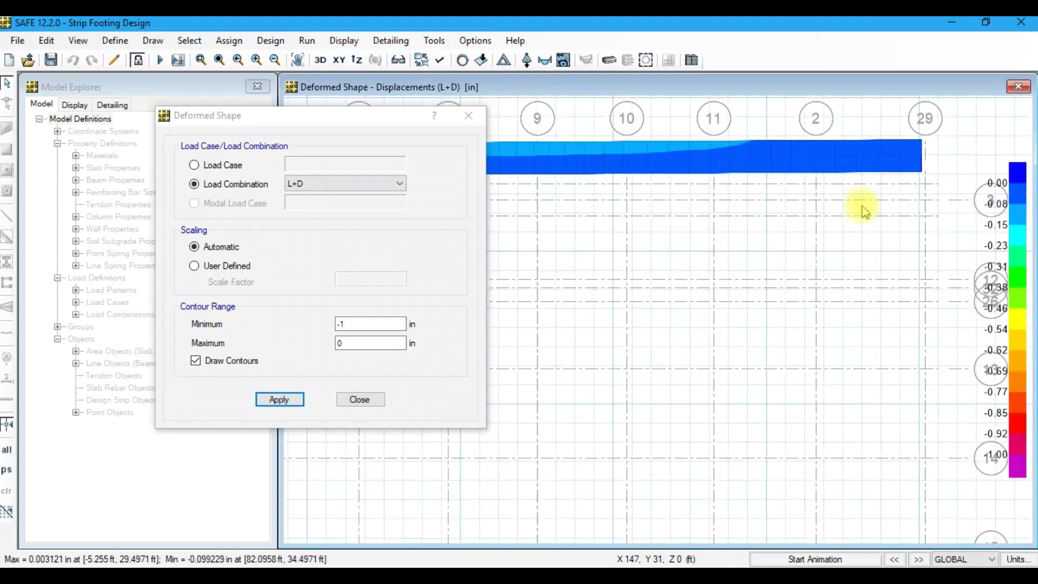
scroll(521, 204, down, 3)
scroll(530, 180, up, 3)
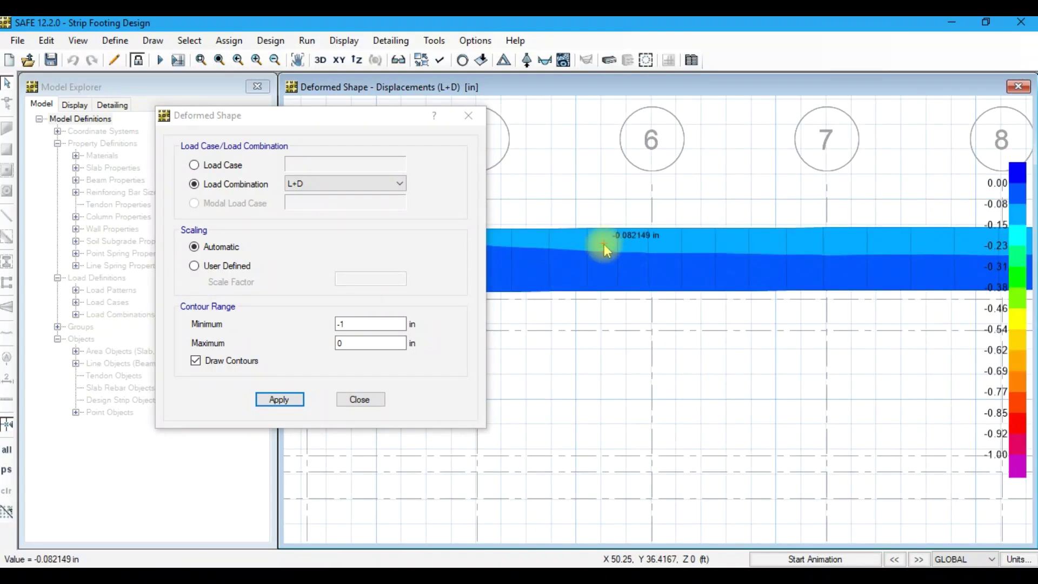
scroll(789, 267, down, 3)
scroll(567, 262, up, 3)
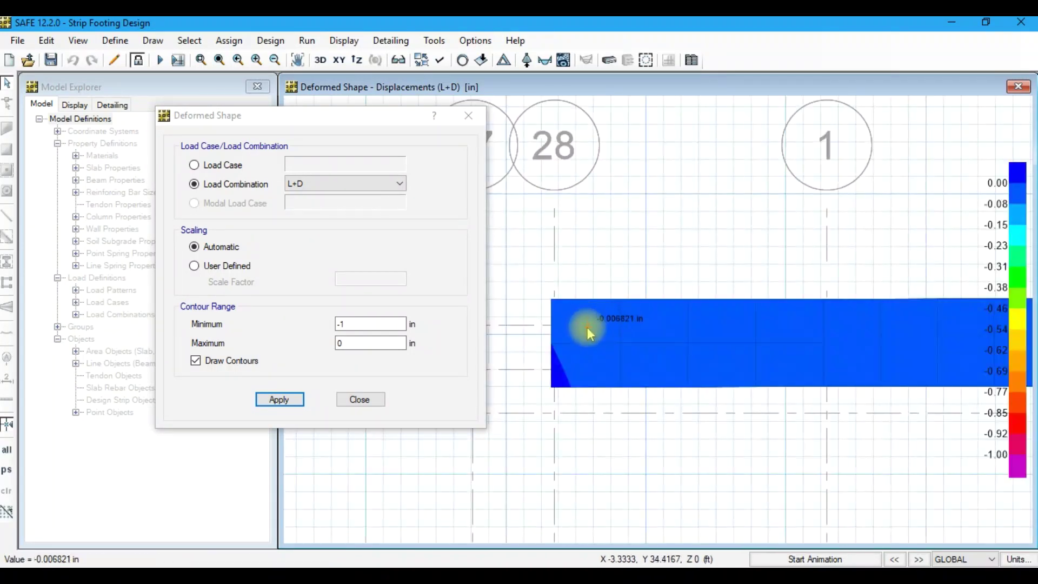
Display the settlement contours for UDCON1, UDCON2 and UDCON4 in turn.
click(384, 184)
click(343, 260)
click(280, 400)
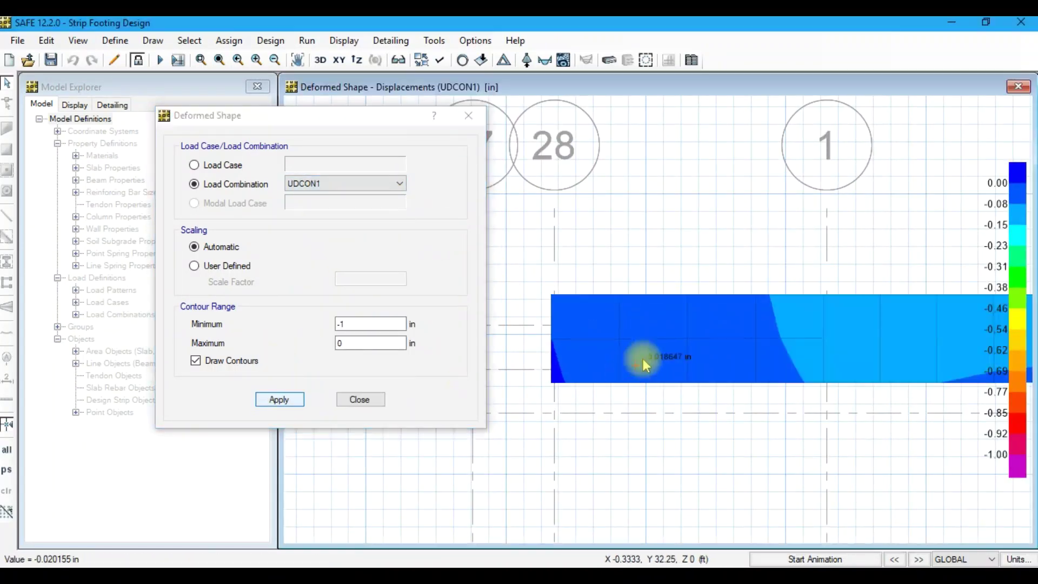
click(400, 184)
click(383, 215)
click(280, 399)
click(342, 187)
click(324, 230)
click(280, 399)
Display the settlement contours for UDCON5 and UDCON11.
scroll(594, 327, down, 2)
scroll(592, 325, down, 2)
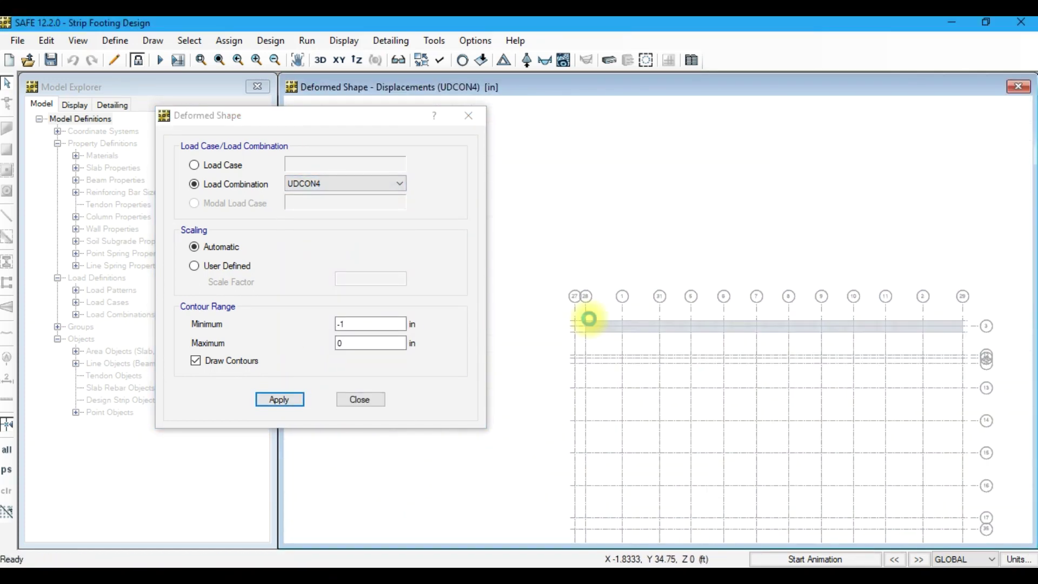
click(333, 184)
click(325, 232)
click(279, 399)
click(342, 184)
click(342, 287)
click(280, 399)
Step through the remaining combinations' settlement, then close the settings and return to the Notepad notes.
click(919, 560)
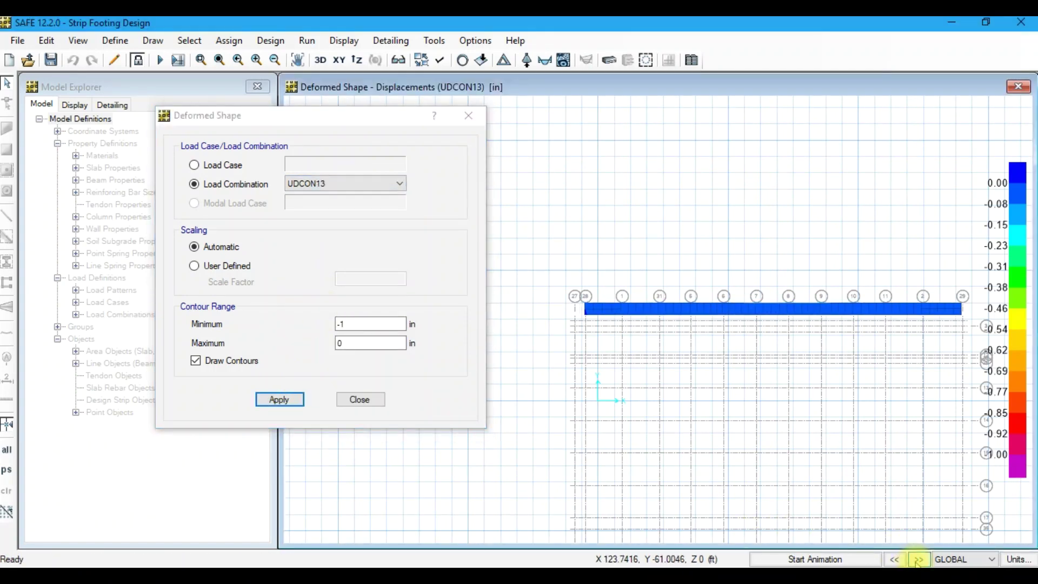
click(919, 559)
click(919, 560)
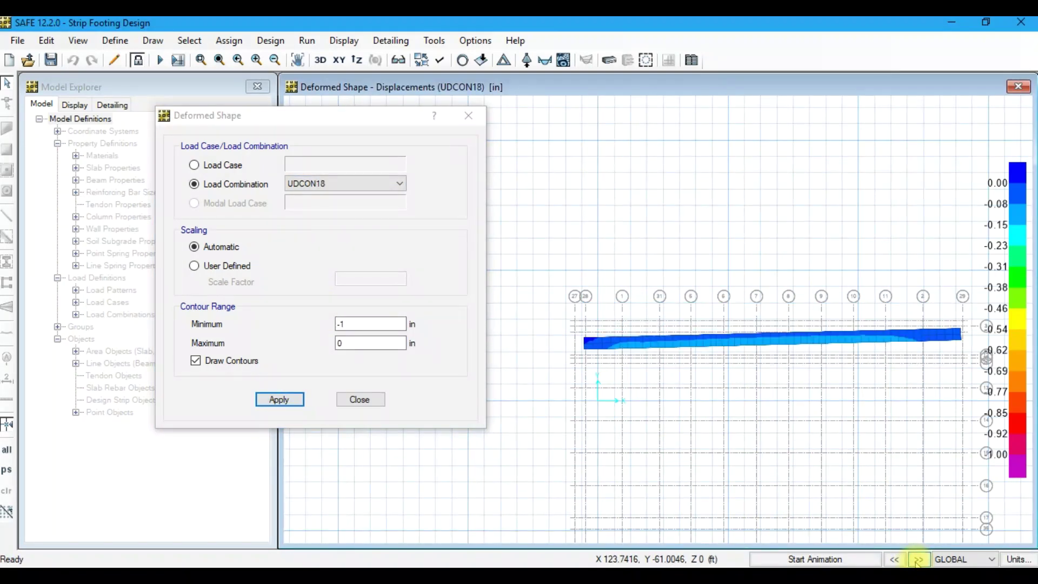
click(919, 559)
click(919, 560)
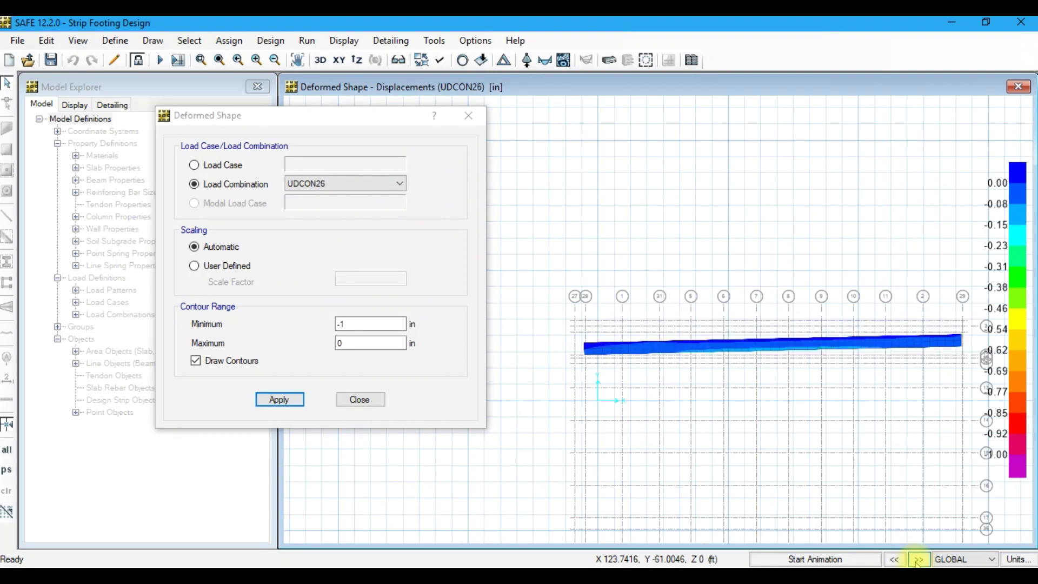
click(919, 560)
click(382, 401)
click(777, 517)
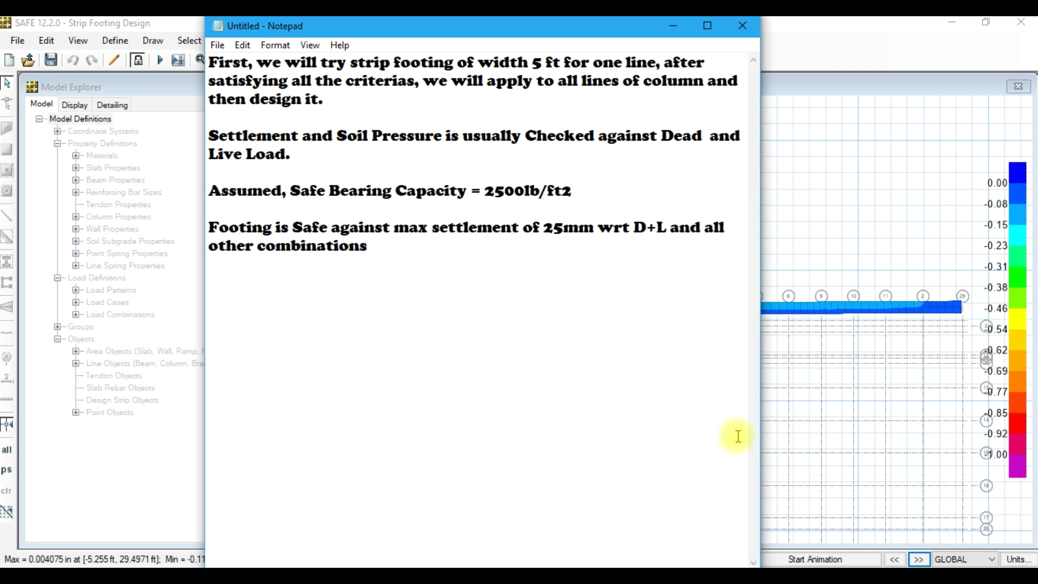
Show the L+D soil pressure contours from -2500 to 0 lb/ft2.
key(alt+Tab)
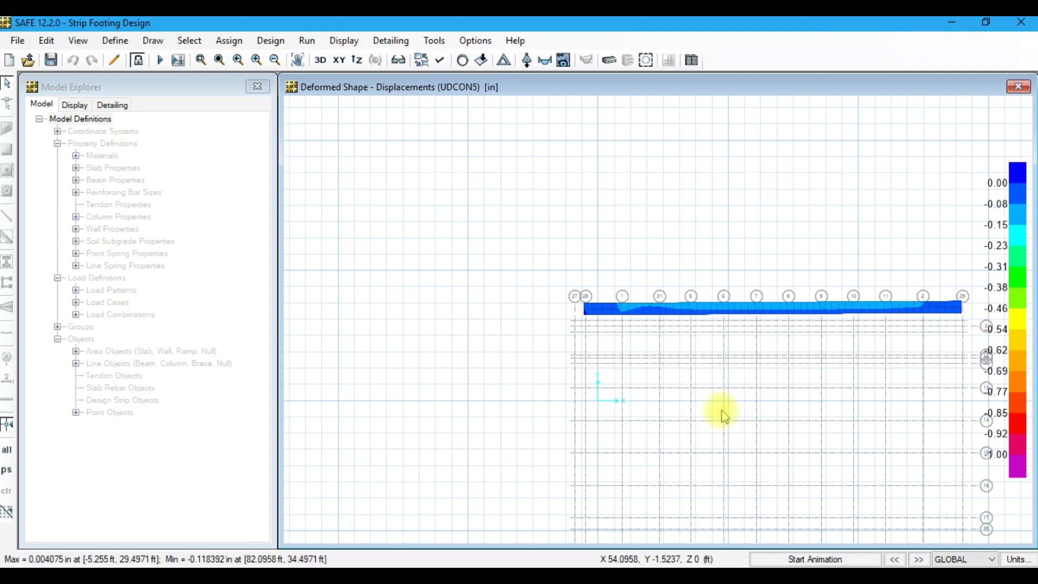
click(344, 40)
click(365, 132)
drag(434, 90, 301, 74)
click(319, 137)
click(466, 136)
click(413, 409)
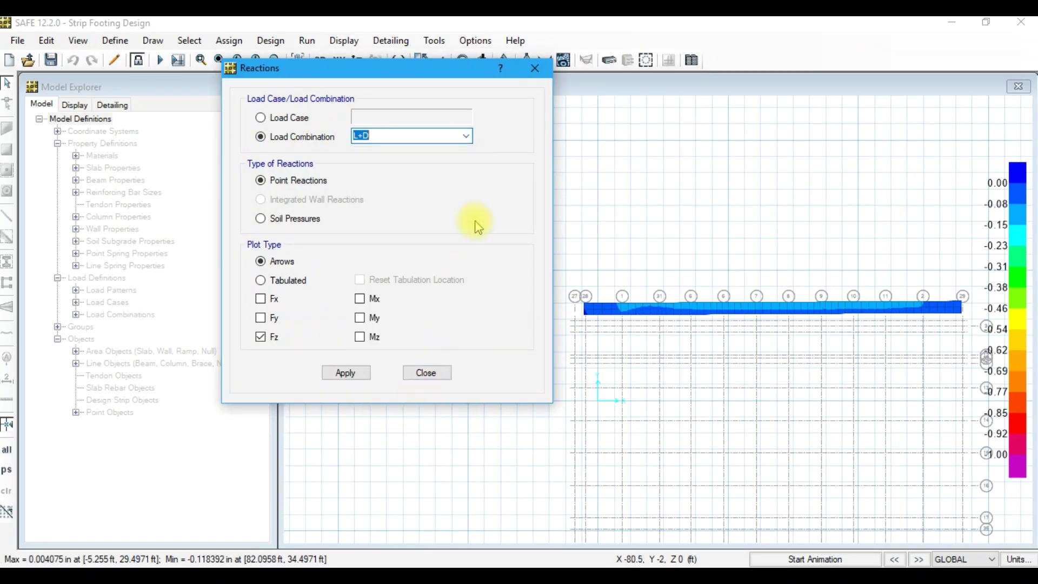
click(331, 223)
text(-2500)
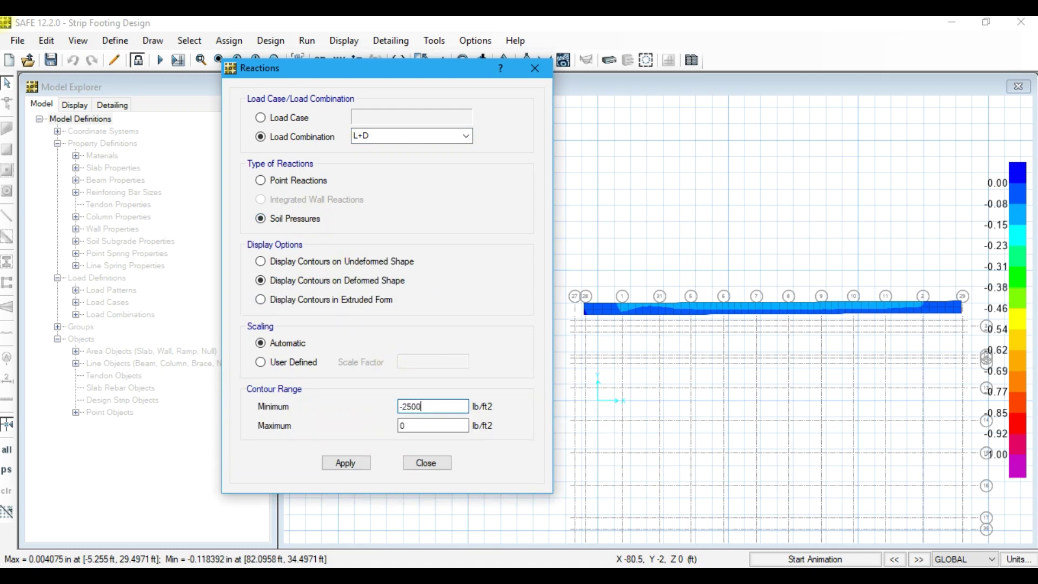
click(357, 478)
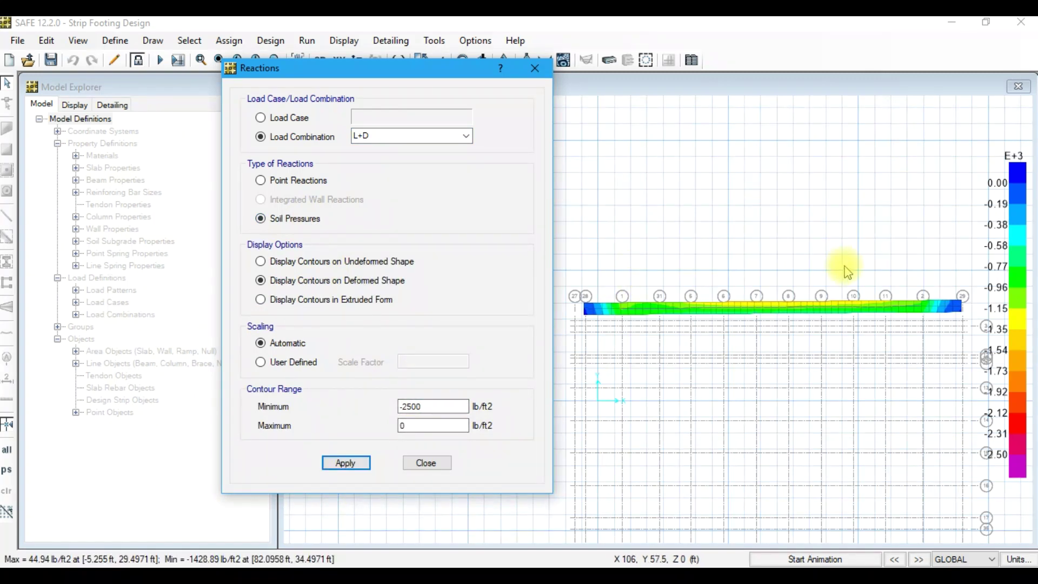
Step through the load combinations' soil pressures up to UDCON21.
click(921, 560)
click(921, 560)
click(921, 560)
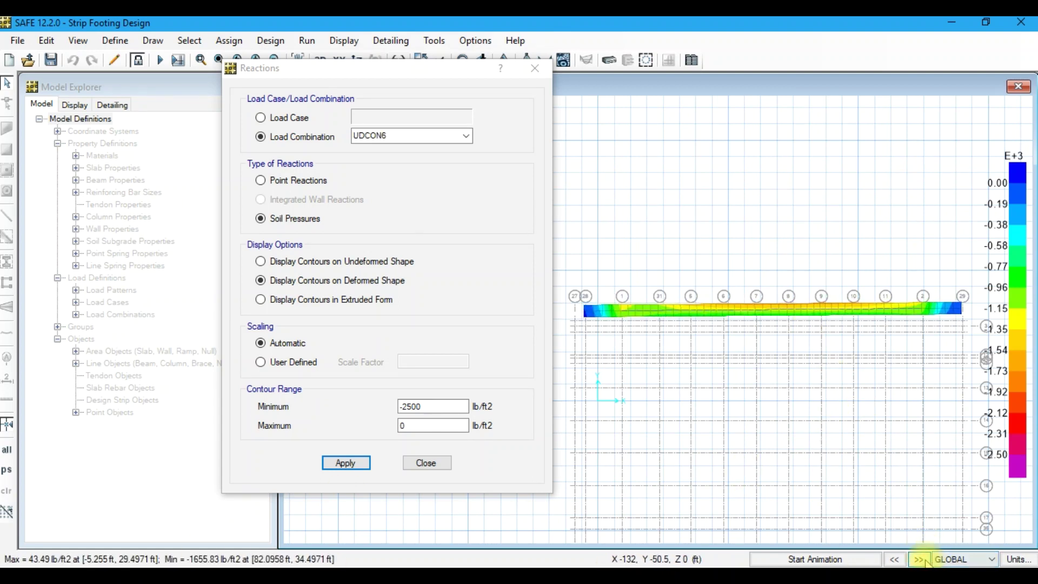
click(921, 560)
click(921, 560)
click(921, 559)
click(921, 560)
scroll(783, 380, up, 5)
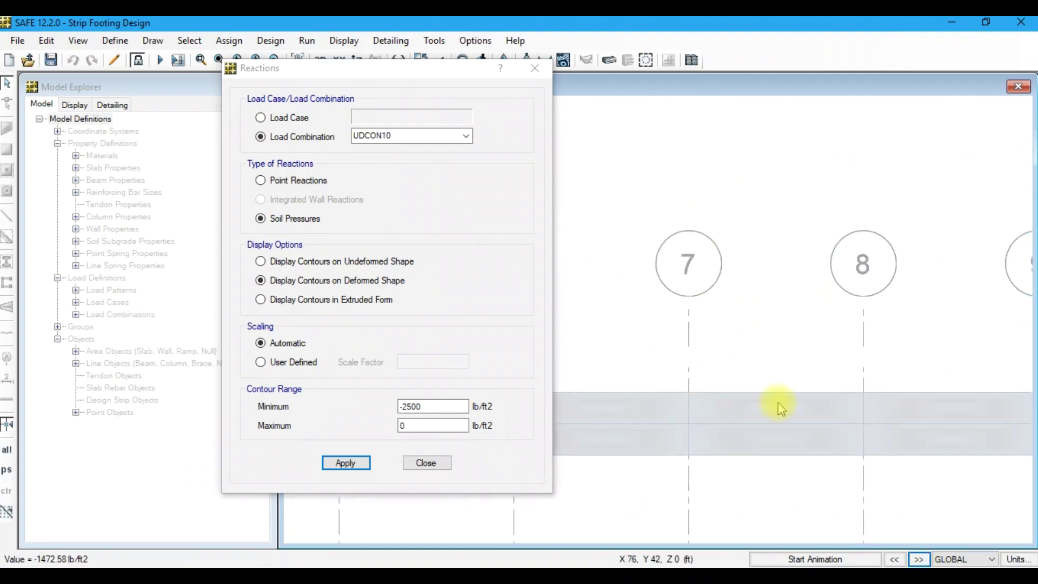
scroll(782, 380, down, 3)
scroll(695, 324, down, 3)
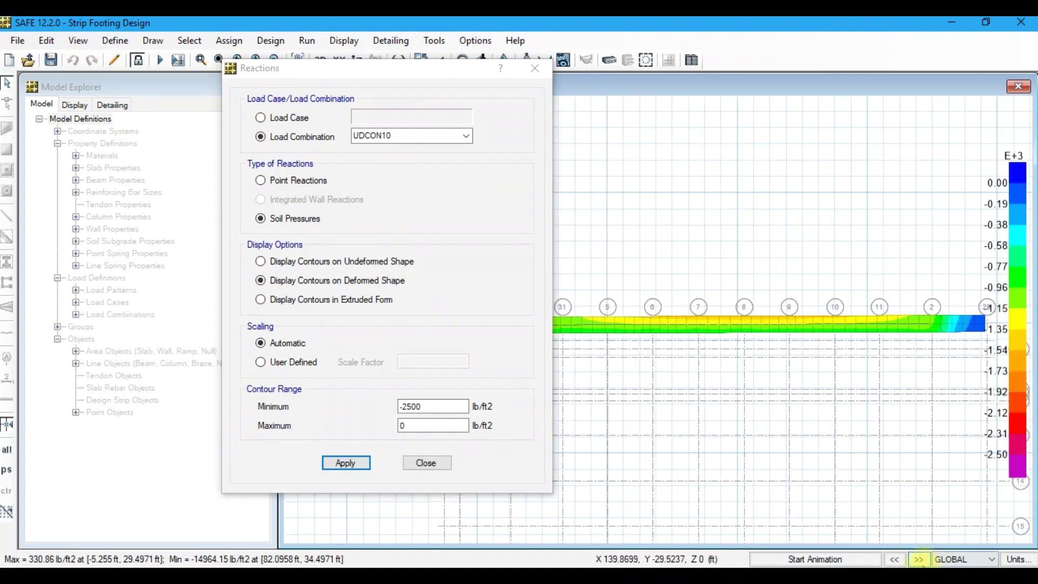
click(921, 559)
click(921, 561)
double_click(921, 560)
double_click(921, 561)
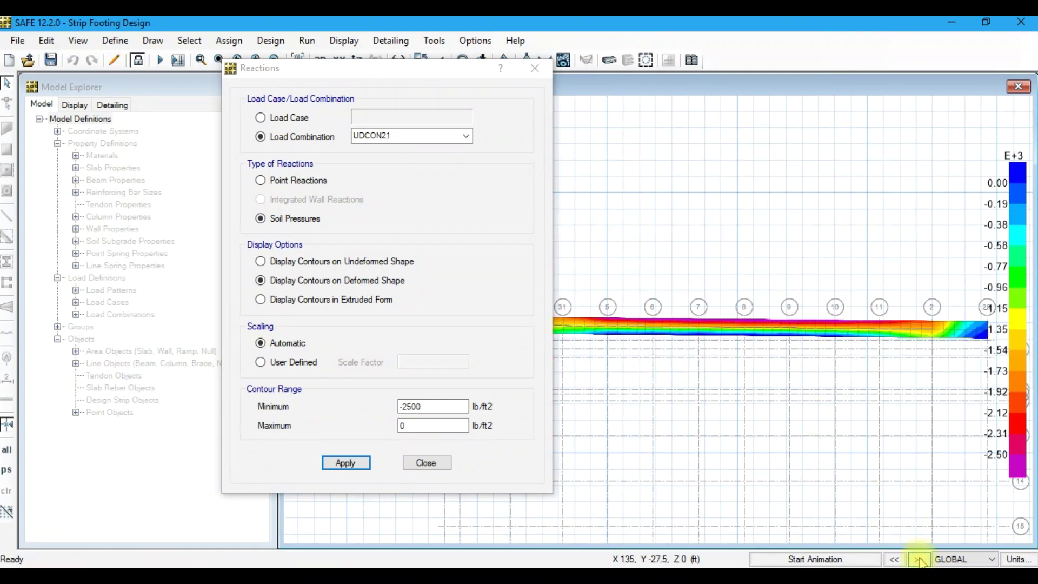
click(921, 560)
Return to L+D, finish the soil-pressure note in Notepad, and close the Reactions summary.
scroll(730, 331, up, 3)
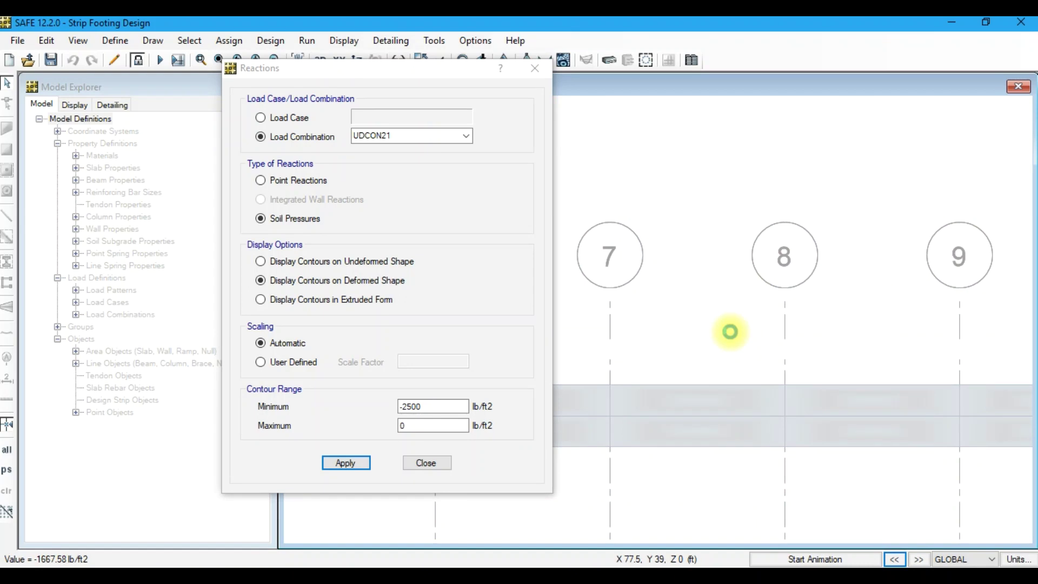
scroll(731, 332, up, 2)
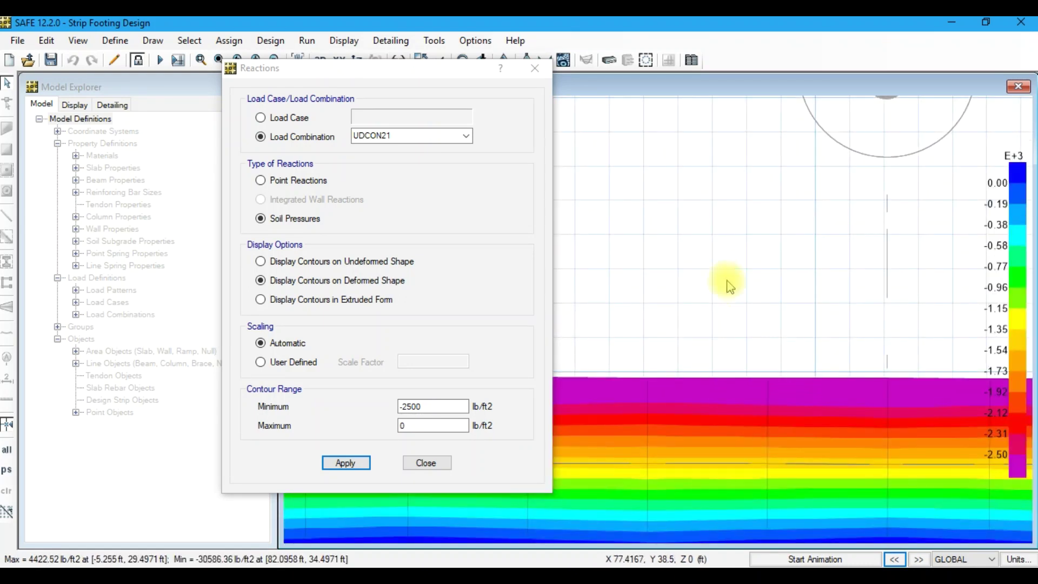
scroll(730, 295, down, 2)
click(918, 559)
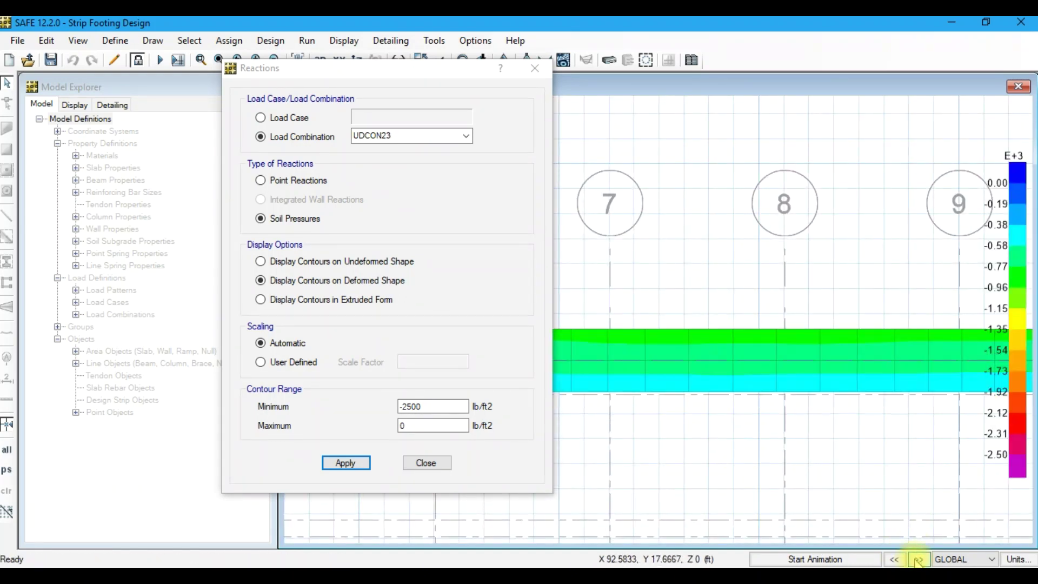
click(915, 559)
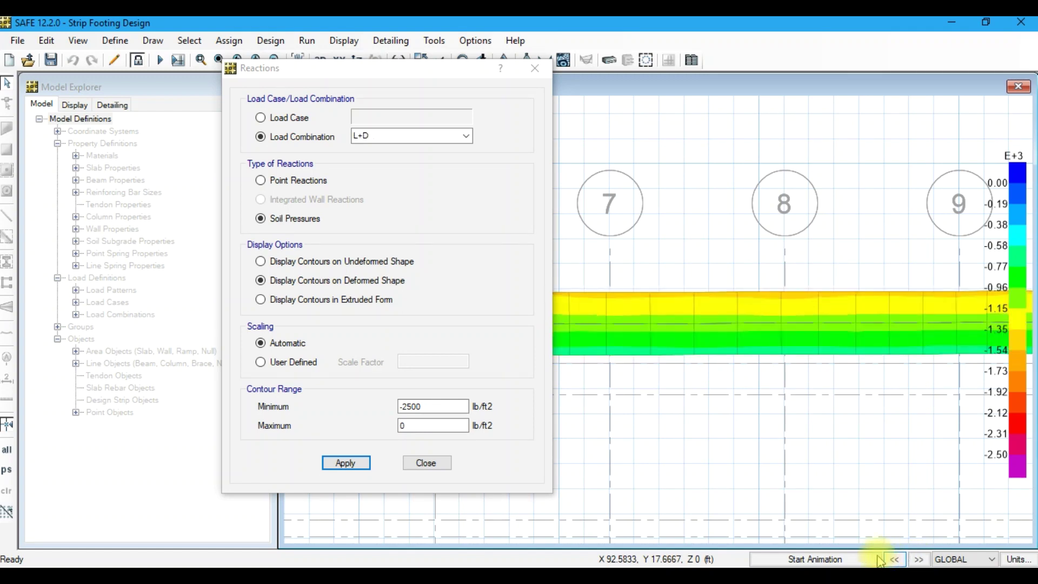
key(alt+Tab)
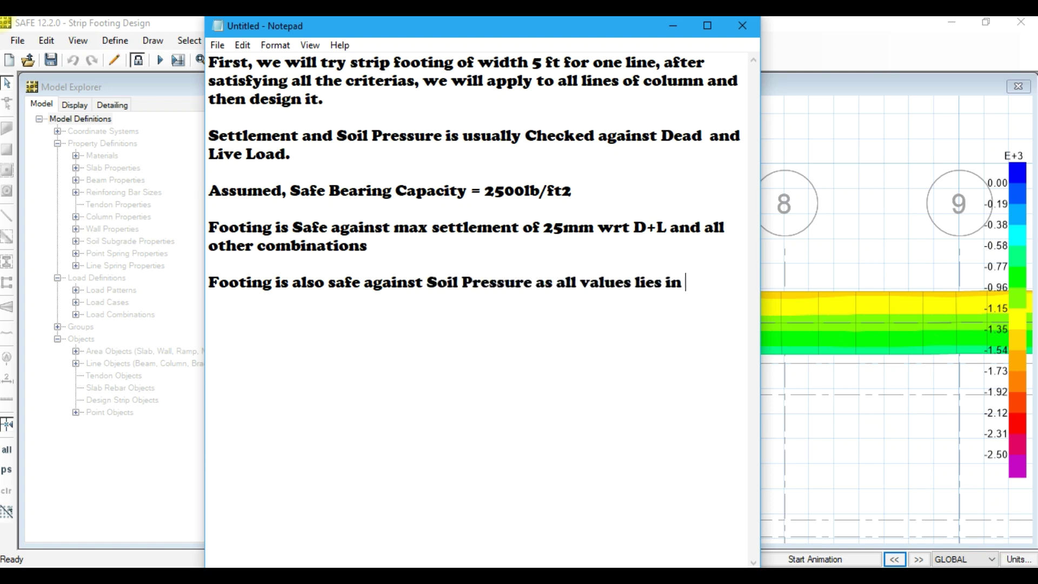
text(nge)
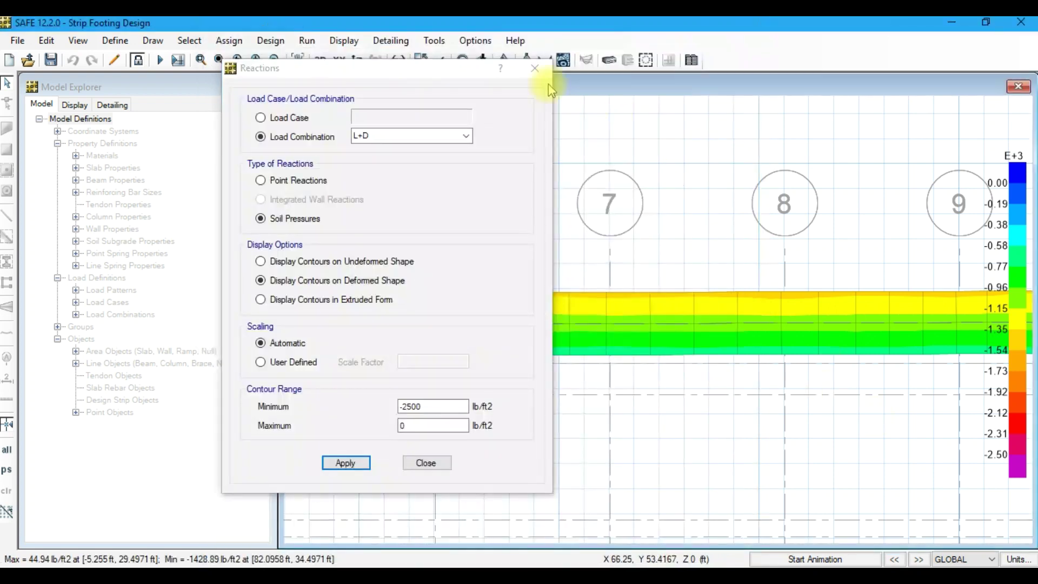
click(553, 76)
click(344, 40)
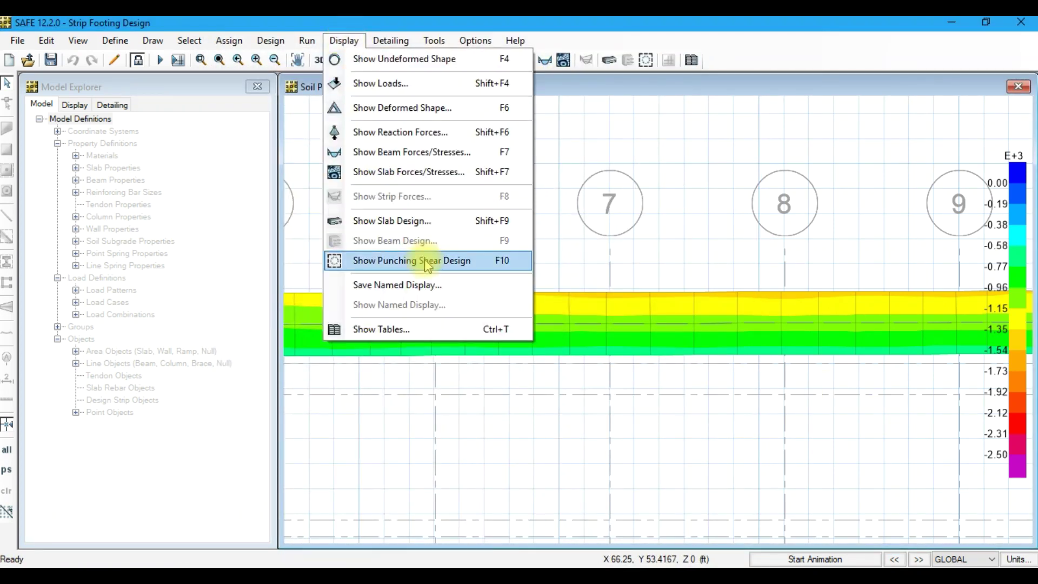
Display the punching shear design results along the strip footing.
click(424, 260)
scroll(428, 264, down, 3)
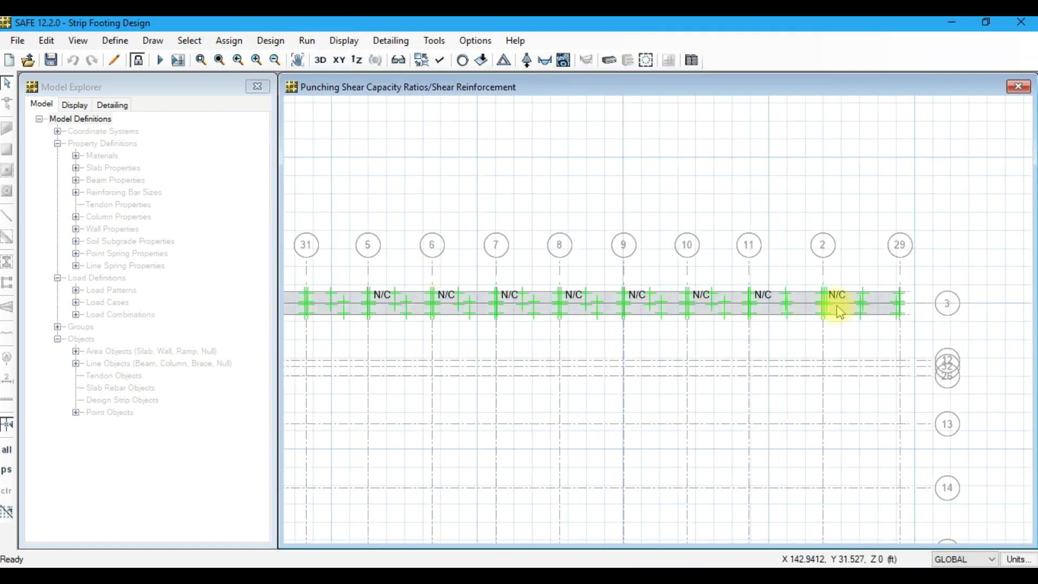
scroll(838, 303, up, 3)
scroll(791, 307, down, 2)
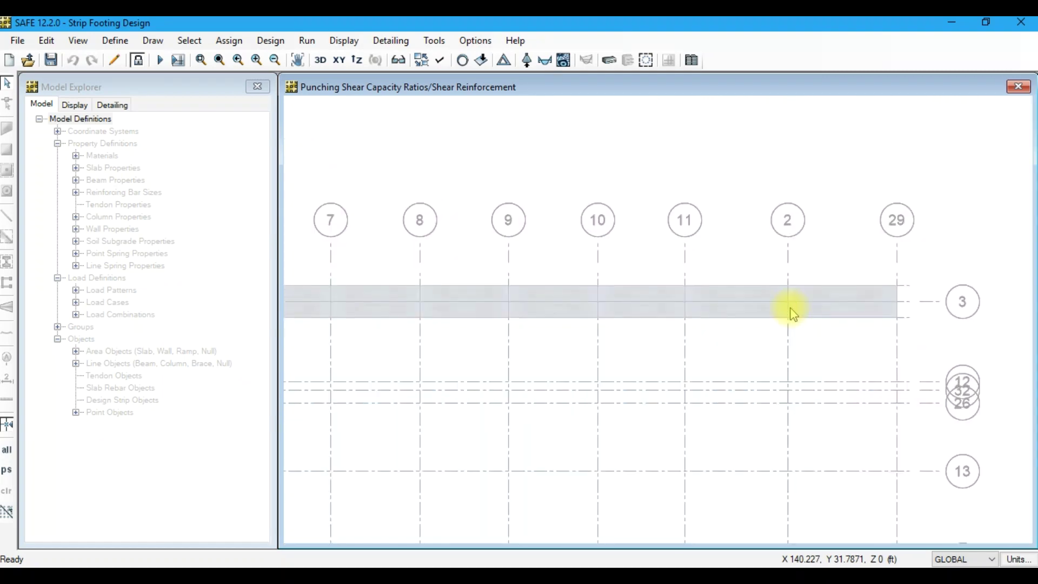
scroll(798, 317, down, 2)
scroll(589, 327, up, 3)
scroll(589, 329, up, 1)
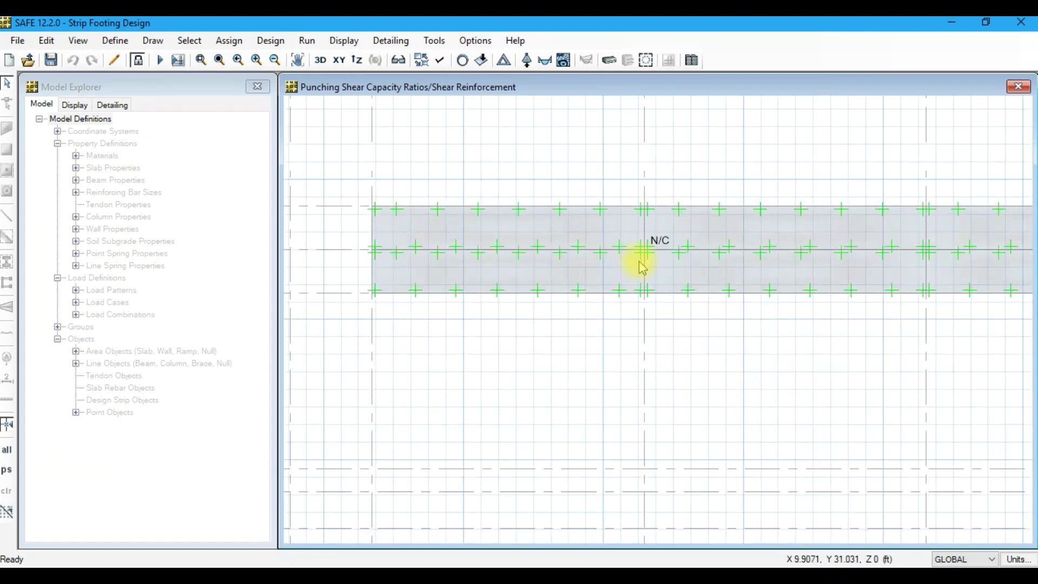
scroll(648, 256, up, 3)
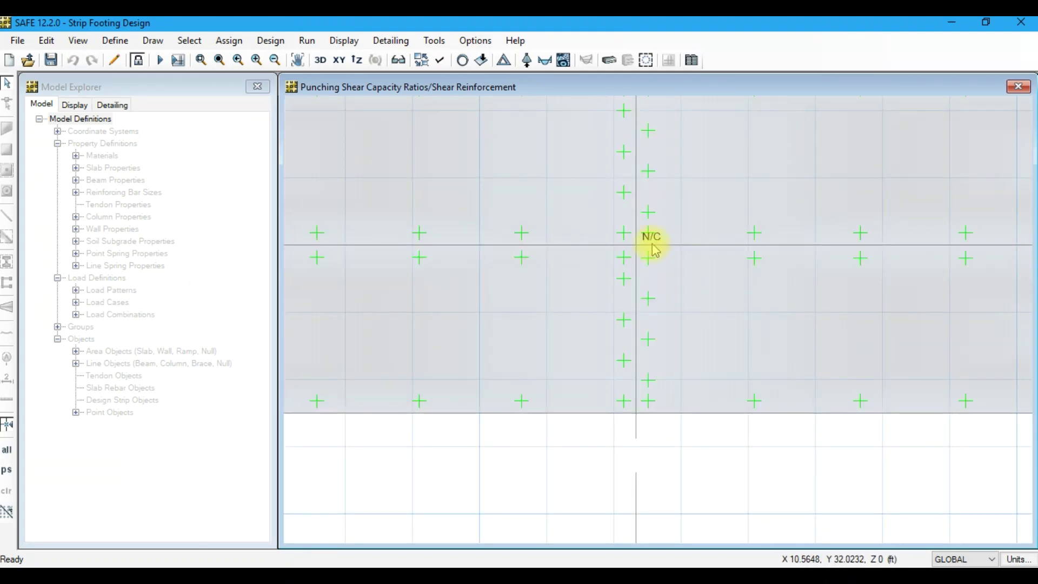
Zoom in on the N/C labels and inspect a column point's geometry.
scroll(644, 254, down, 3)
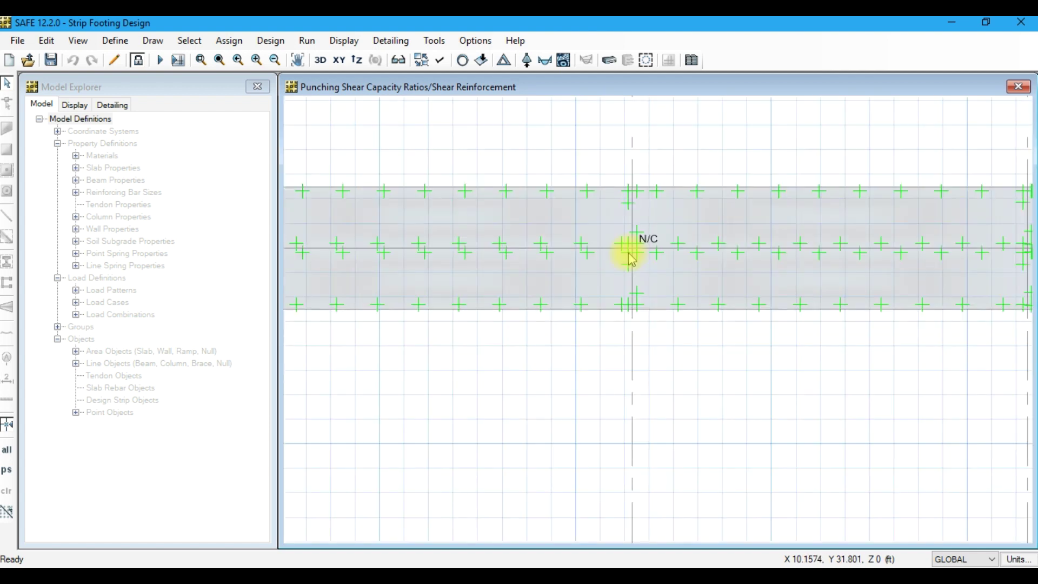
scroll(627, 257, up, 2)
scroll(615, 264, up, 2)
scroll(614, 264, down, 5)
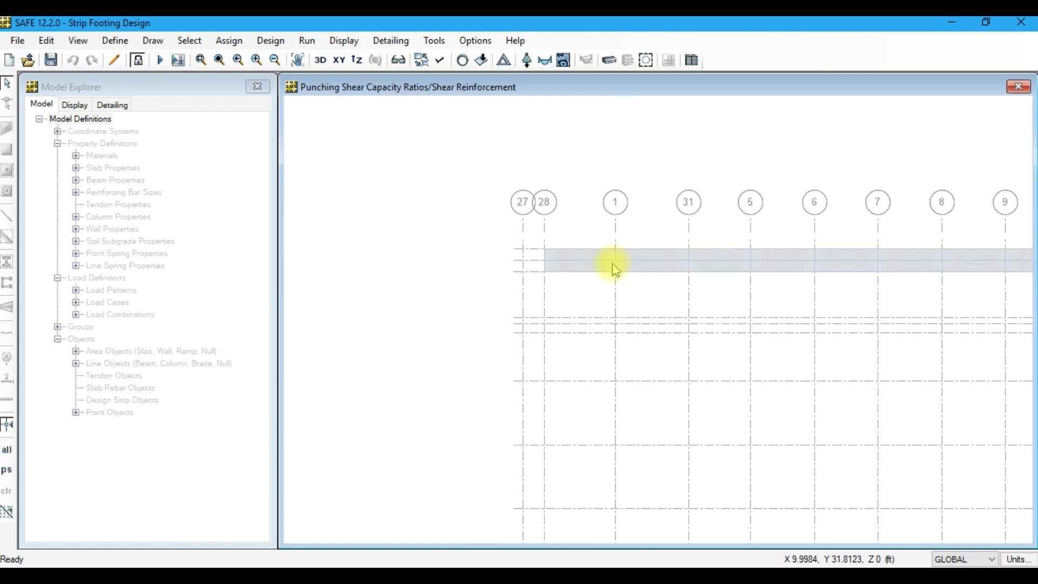
scroll(615, 264, down, 2)
scroll(920, 264, up, 5)
scroll(904, 276, up, 2)
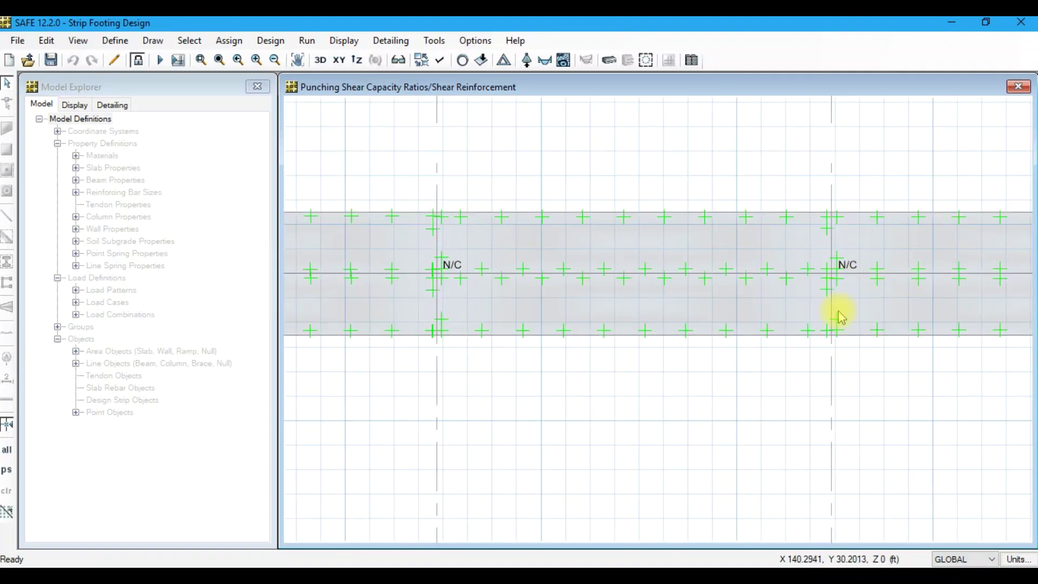
right_click(832, 277)
click(430, 175)
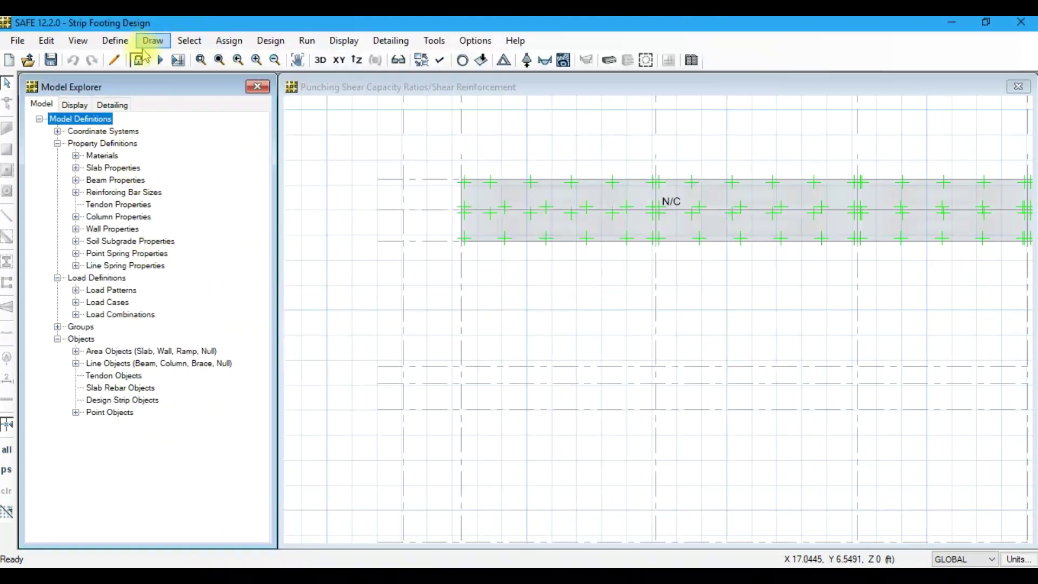
Select all objects with the beam property.
click(547, 357)
click(189, 41)
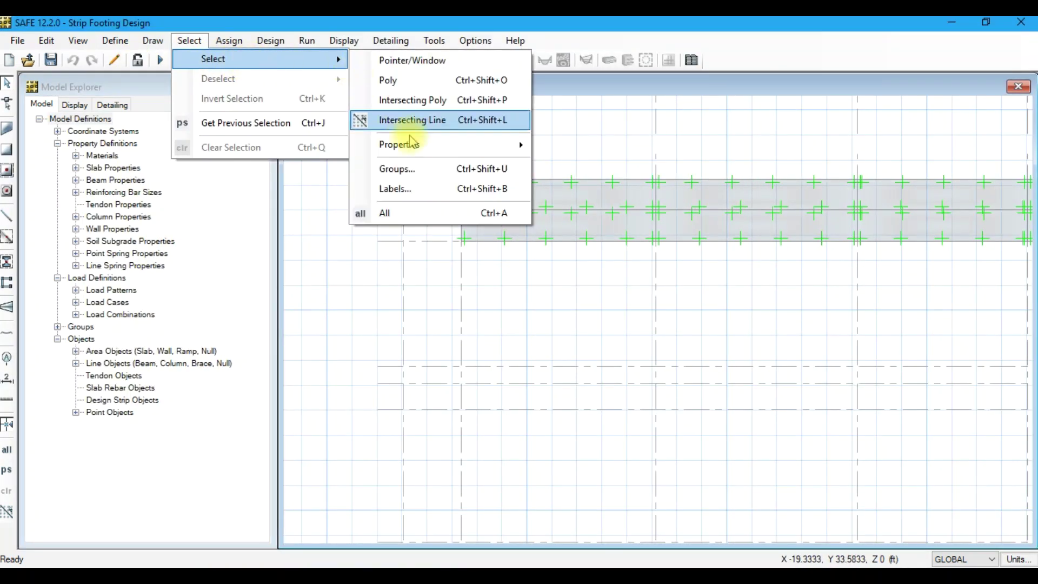
click(577, 202)
click(497, 246)
click(596, 336)
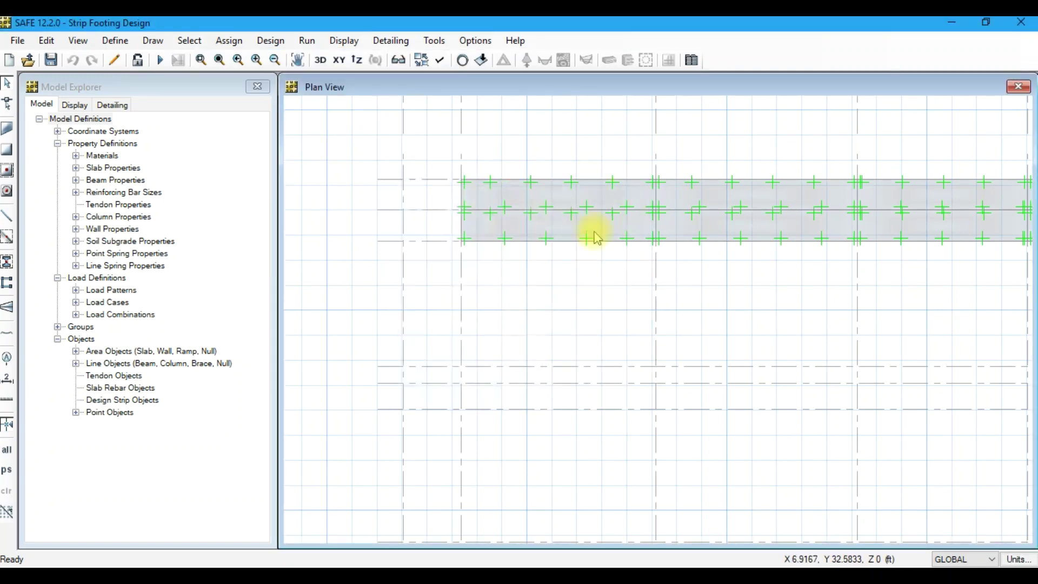
scroll(577, 281, down, 2)
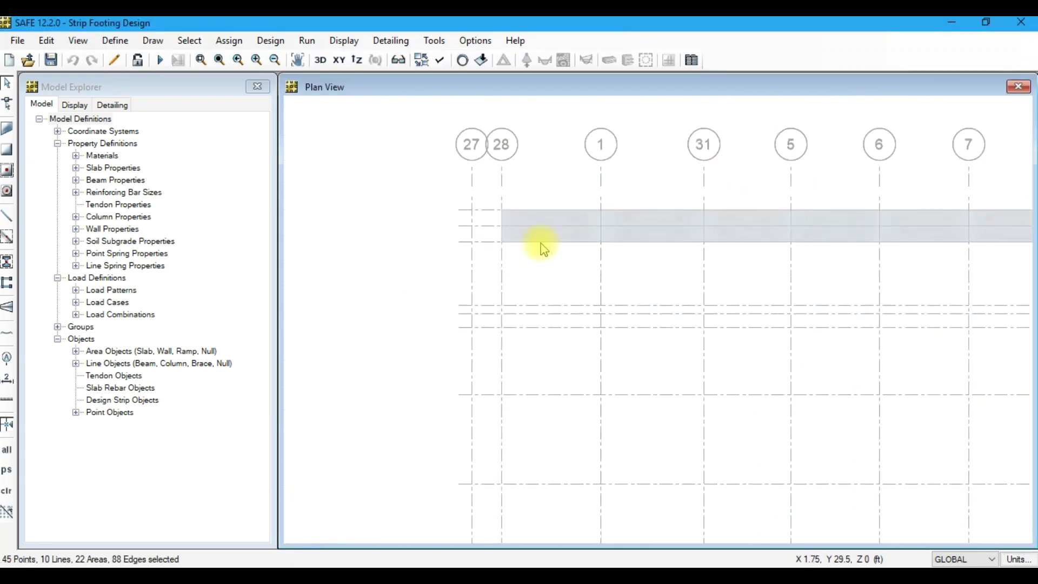
Deselect the slab areas and all points, leaving 10 beam lines, then rerun the analysis.
click(189, 41)
mouse_move(219, 79)
click(535, 173)
click(505, 244)
click(596, 337)
click(207, 42)
mouse_move(394, 172)
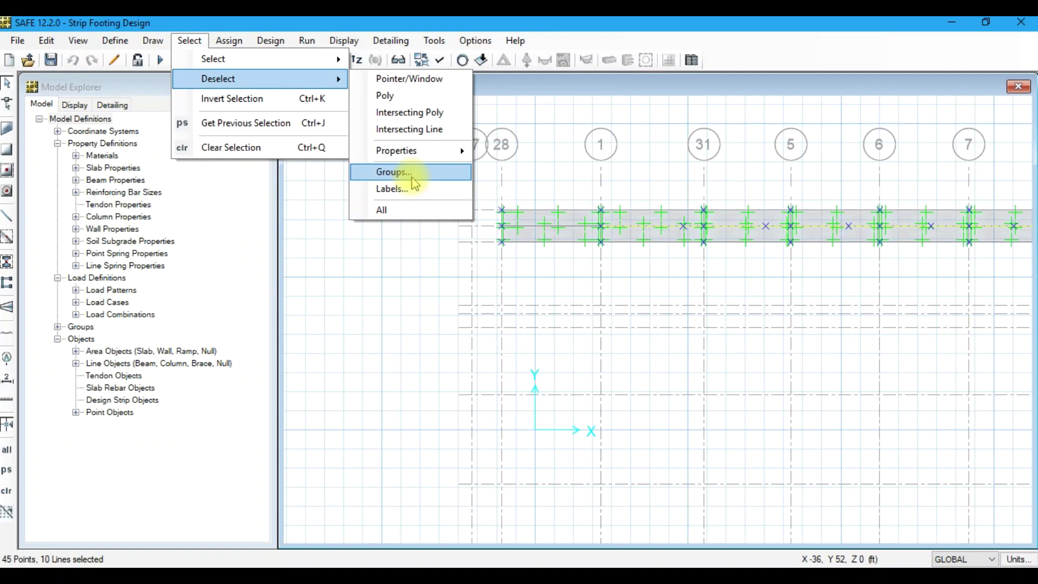
click(414, 189)
click(486, 286)
drag(514, 319, 475, 463)
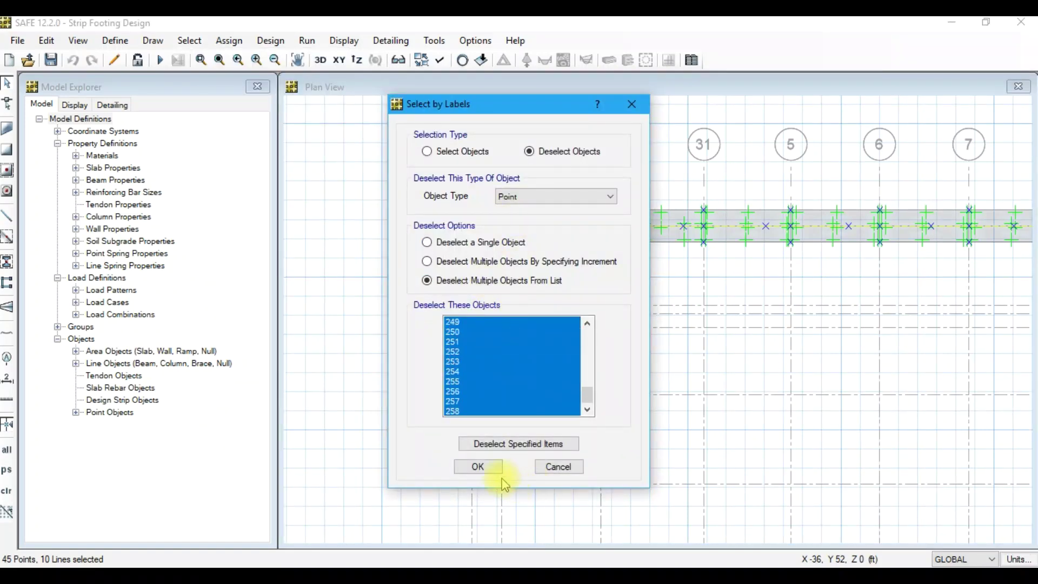
click(479, 466)
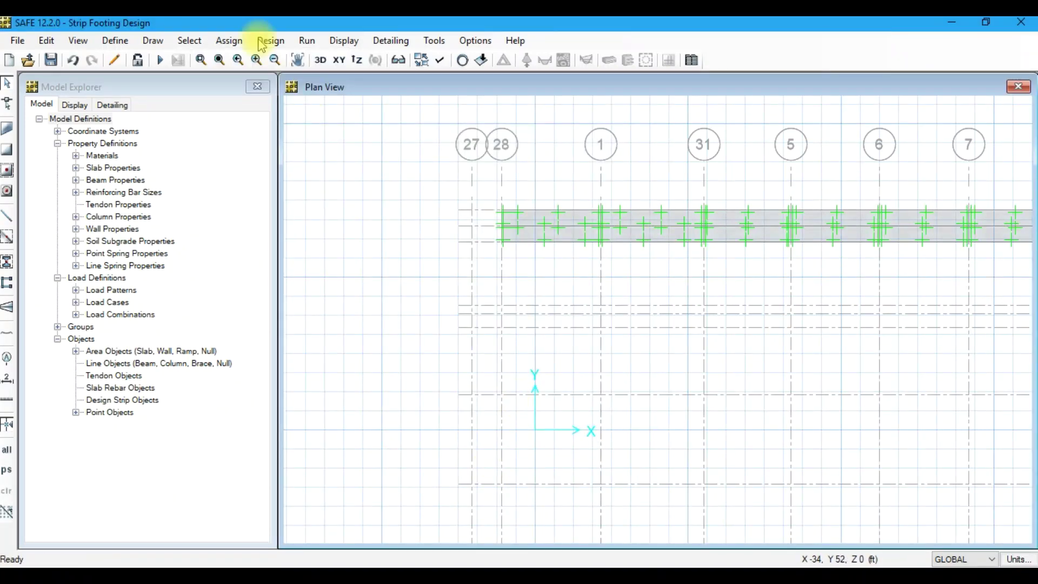
click(158, 60)
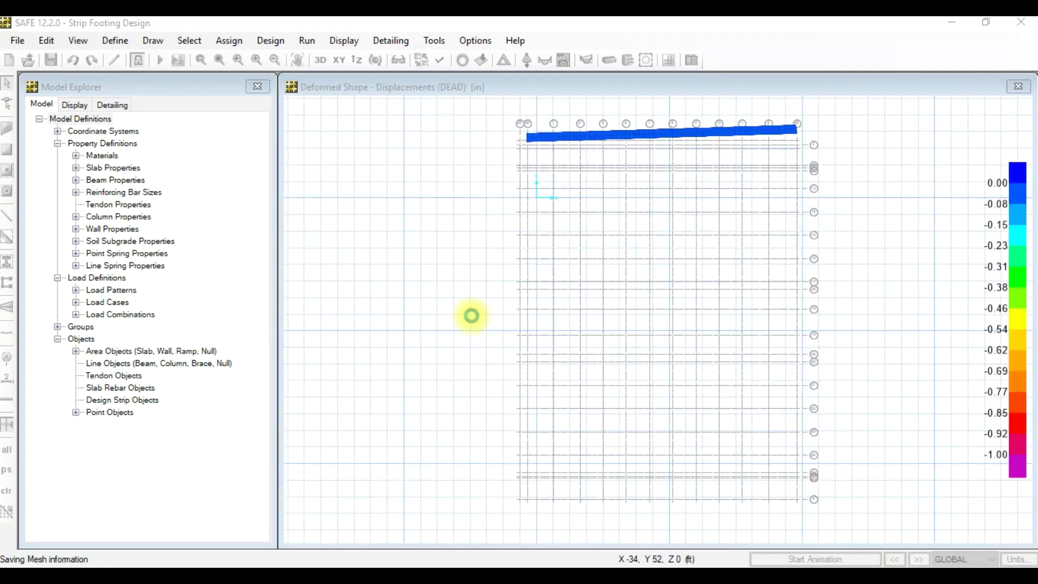
Display punching shear ratios of about 0.36–0.60 at each column, then return to the notes.
scroll(566, 113, up, 2)
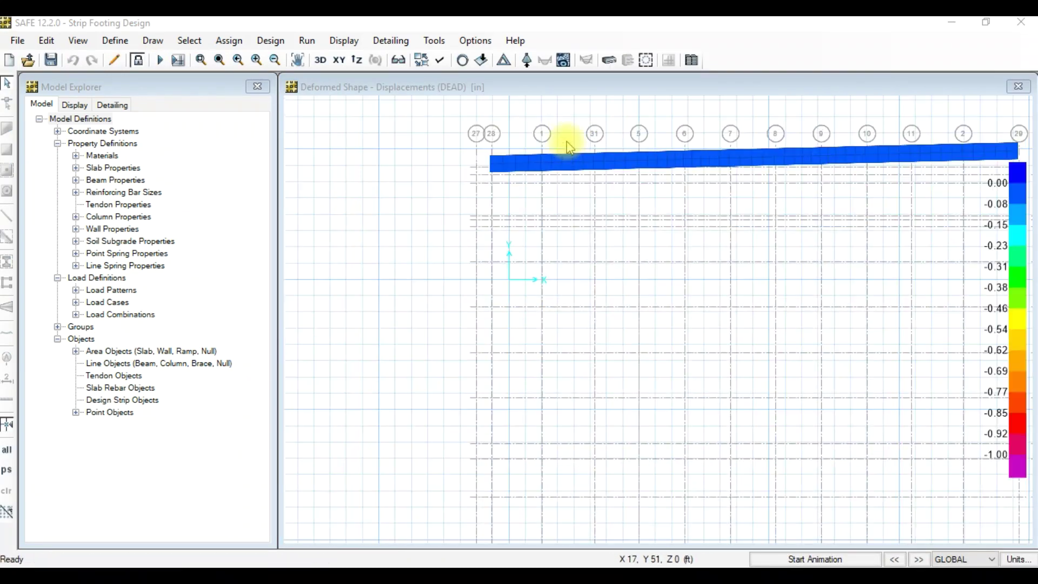
click(344, 40)
click(401, 260)
scroll(559, 167, up, 4)
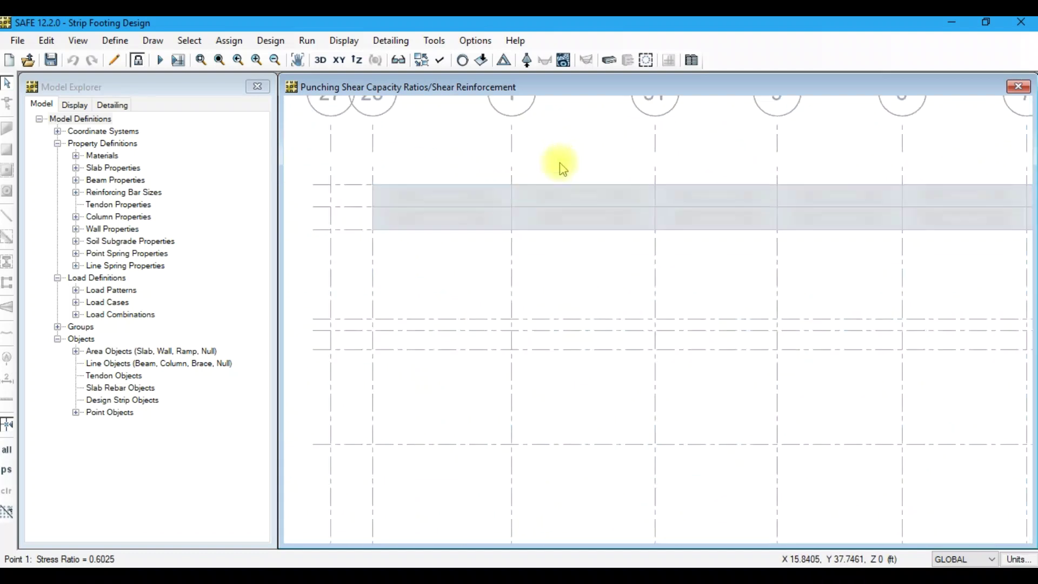
scroll(447, 222, down, 3)
scroll(682, 225, down, 2)
scroll(902, 245, up, 4)
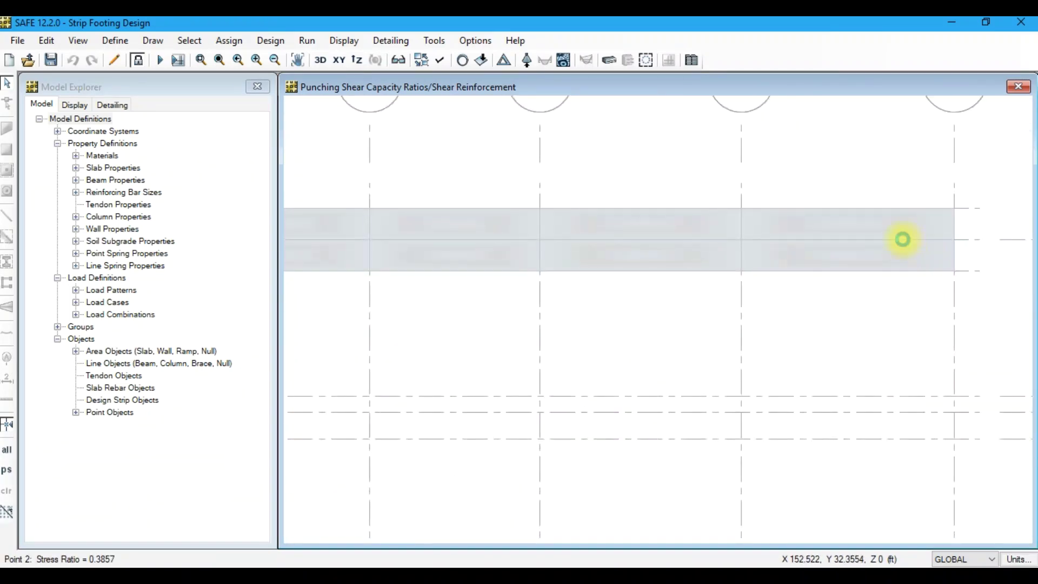
scroll(757, 378, down, 2)
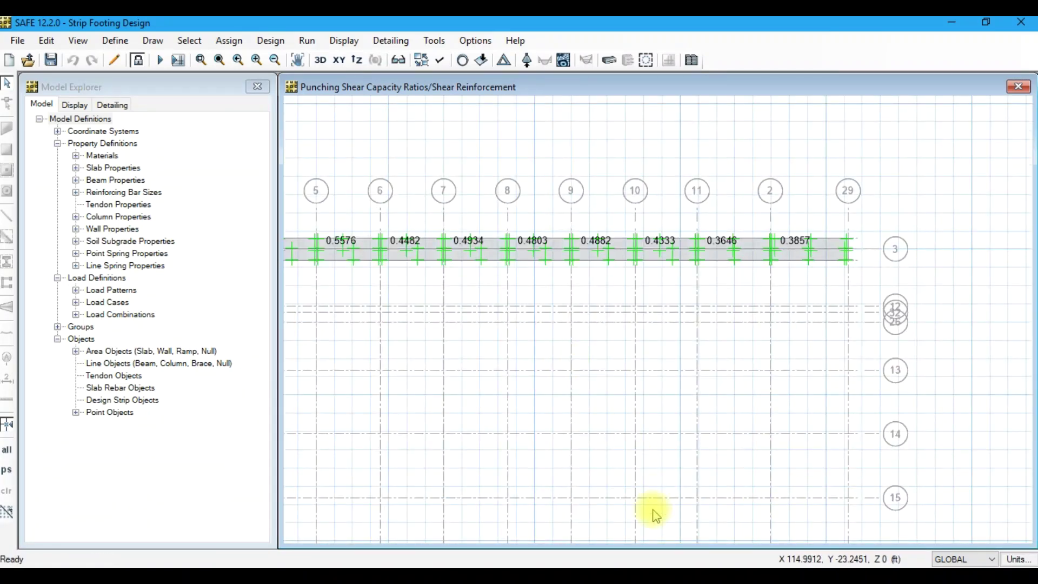
click(747, 519)
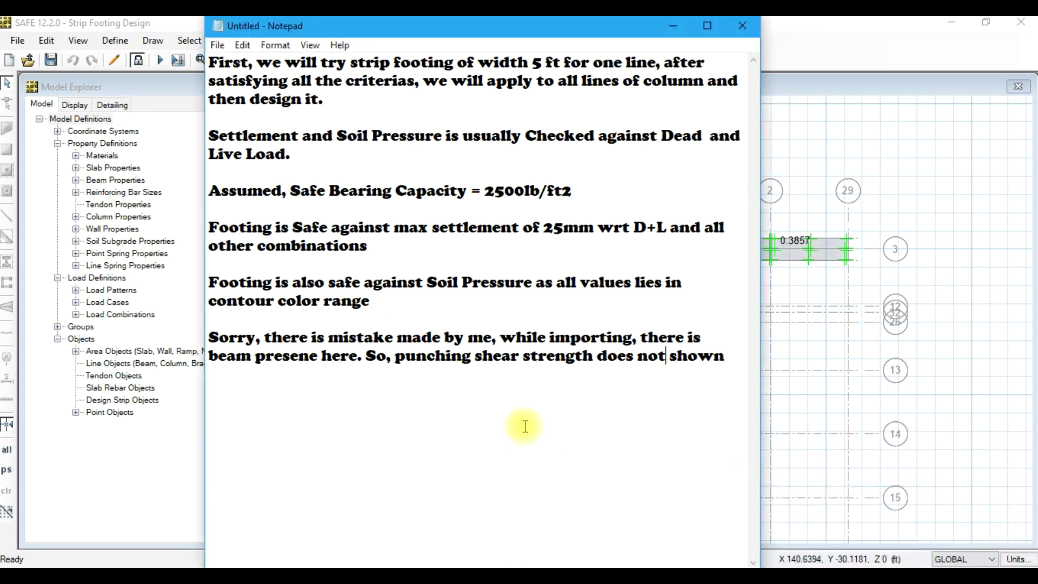
Zoom across the punching shear ratios along the whole strip.
click(786, 381)
scroll(493, 267, up, 1)
scroll(594, 278, down, 1)
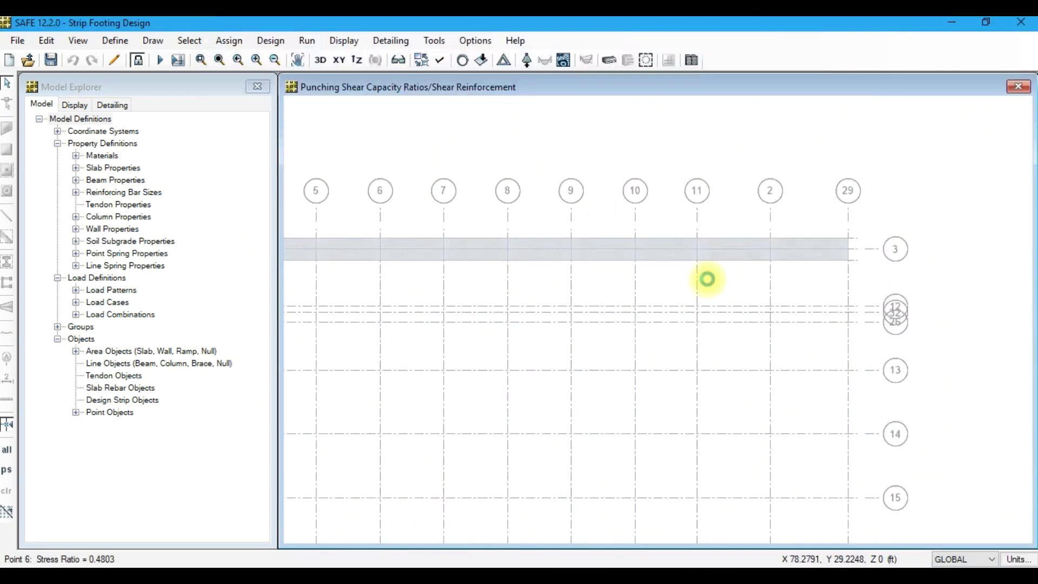
scroll(545, 265, down, 1)
scroll(486, 250, up, 2)
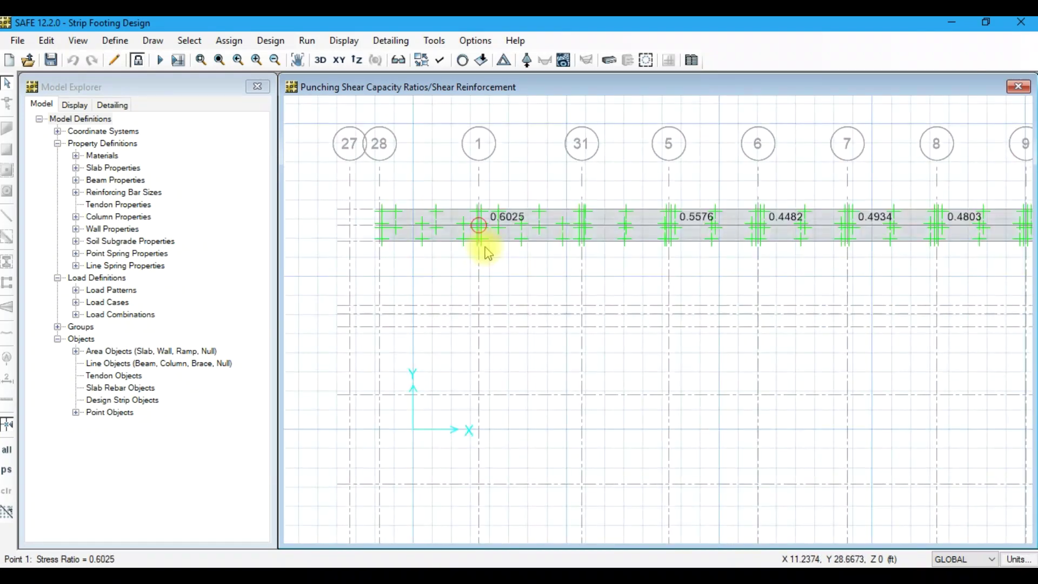
scroll(595, 232, down, 1)
scroll(781, 227, up, 1)
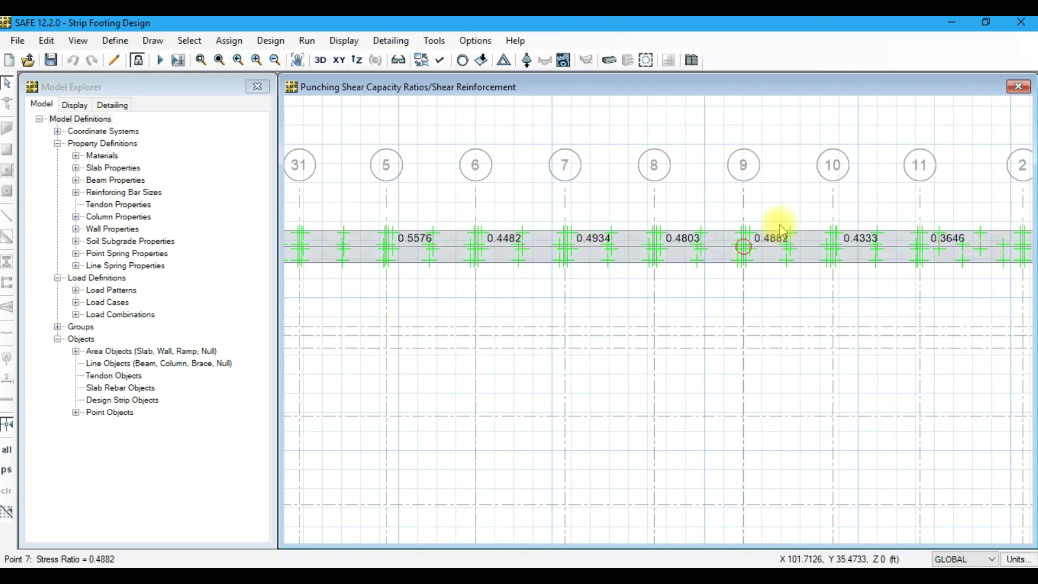
scroll(774, 186, down, 2)
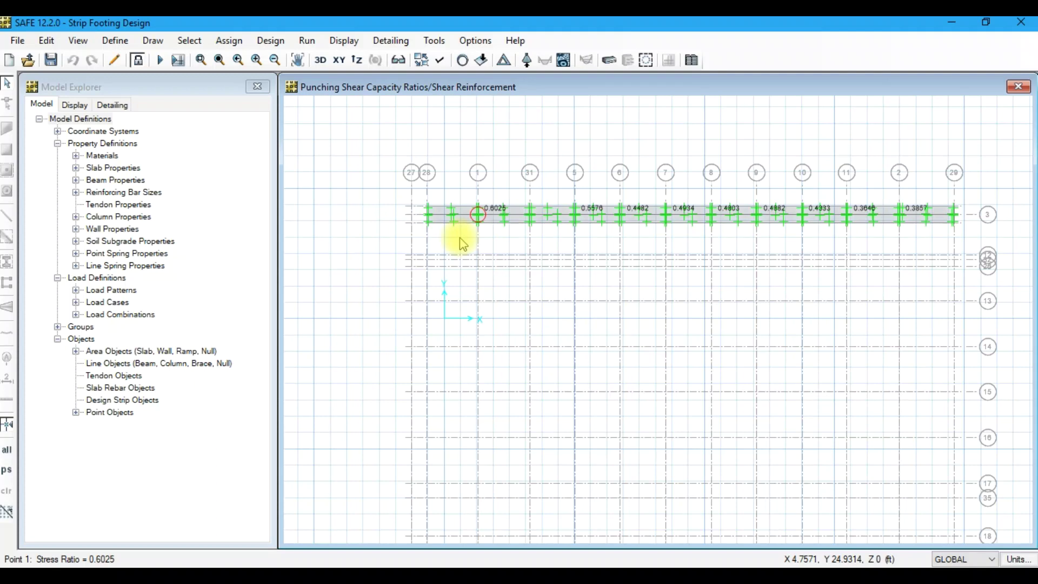
Start the Notepad note 'Again we will check the Settlement…' while referring back to SAFE.
key(alt+Tab)
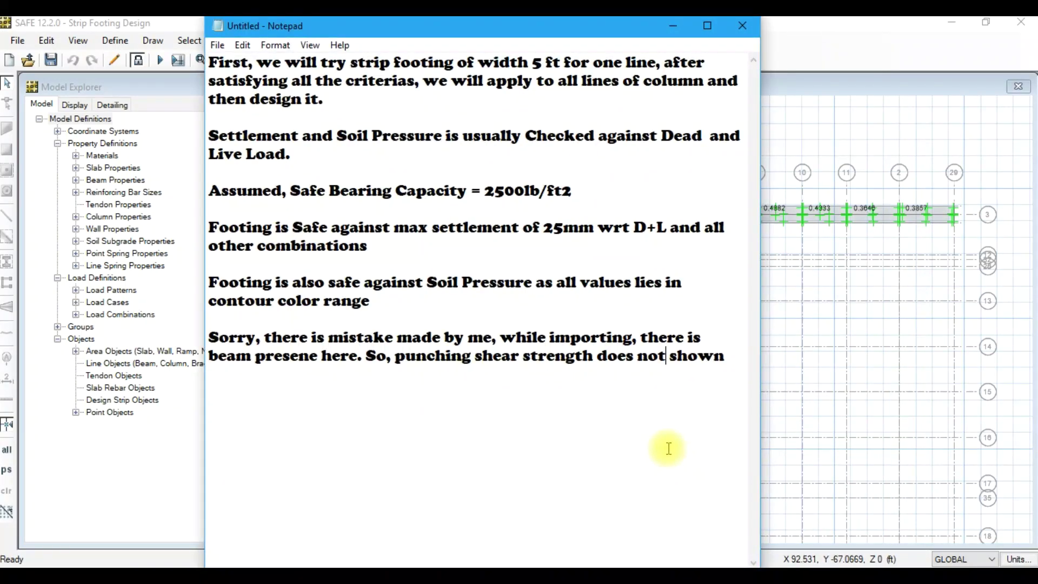
click(818, 296)
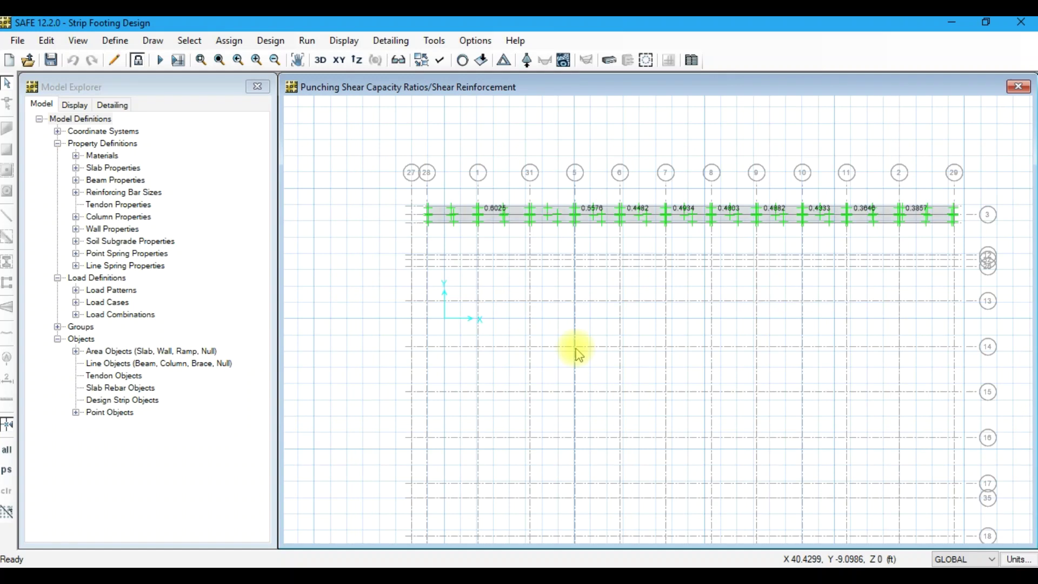
key(alt+Tab)
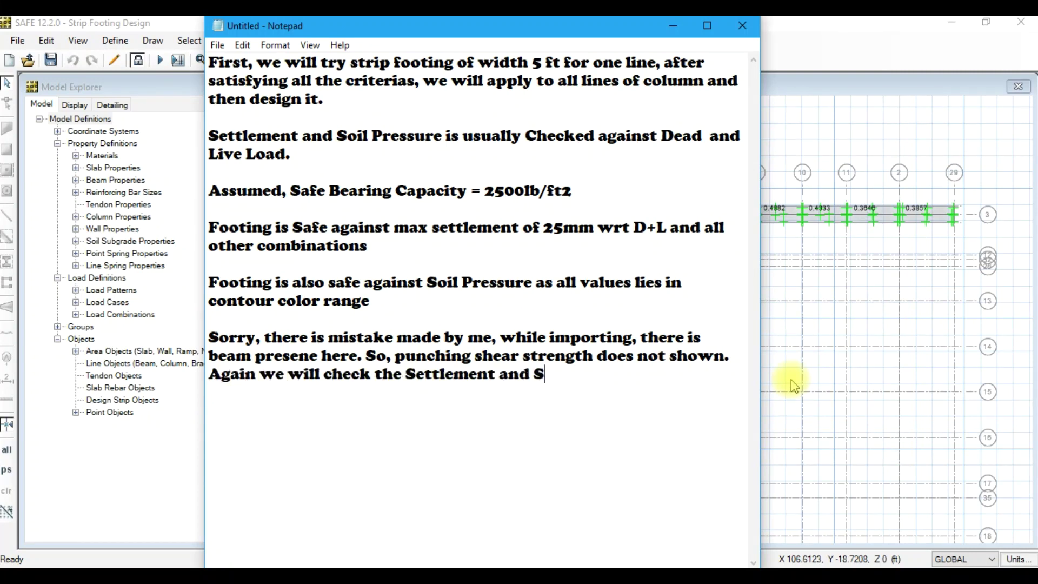
click(795, 386)
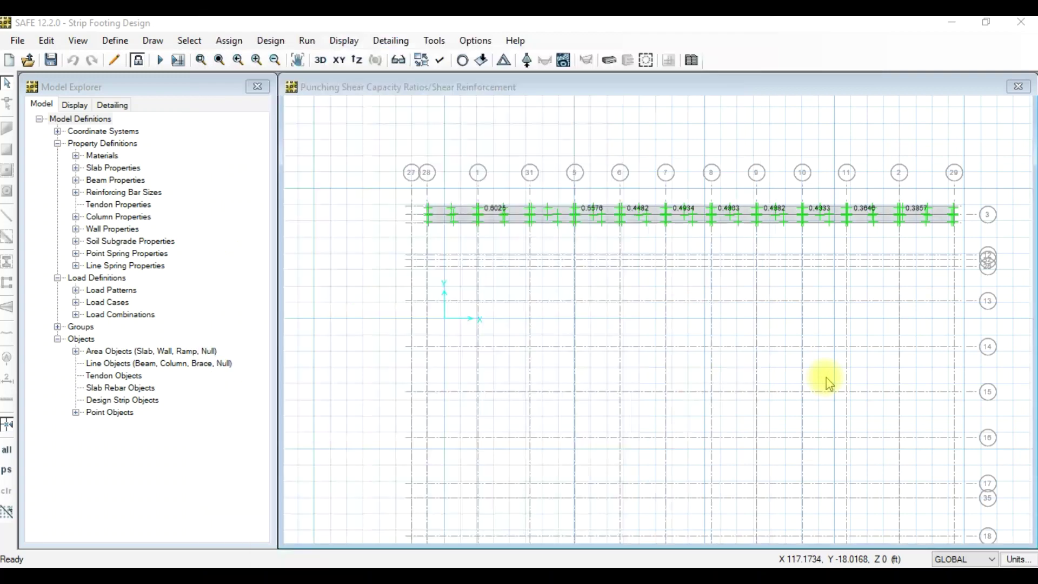
Show the footing's deformed shape and step through the settlement of every load combination.
click(344, 41)
click(406, 79)
click(462, 211)
drag(514, 140, 288, 154)
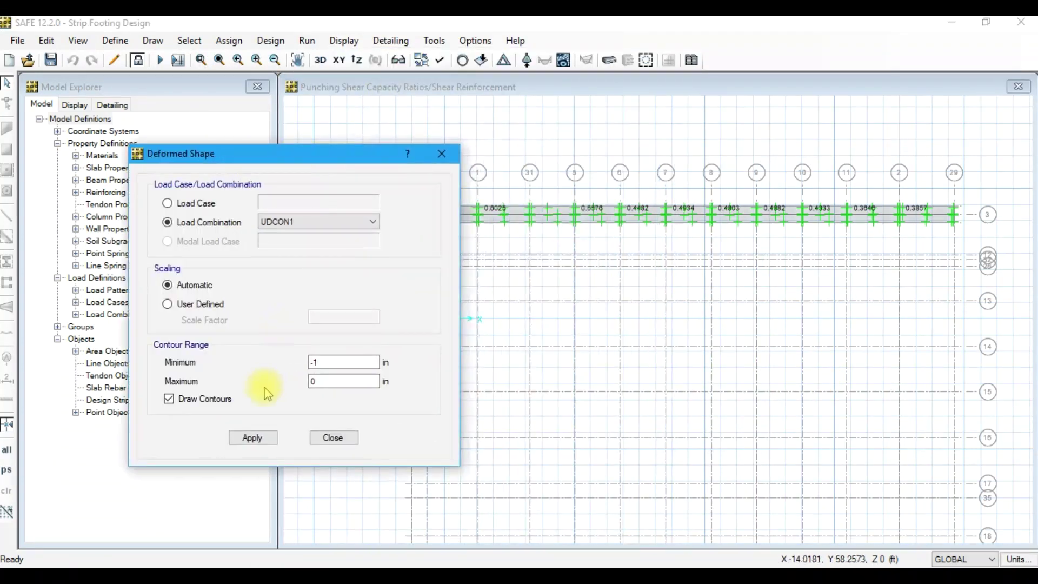
click(253, 438)
click(918, 558)
click(917, 559)
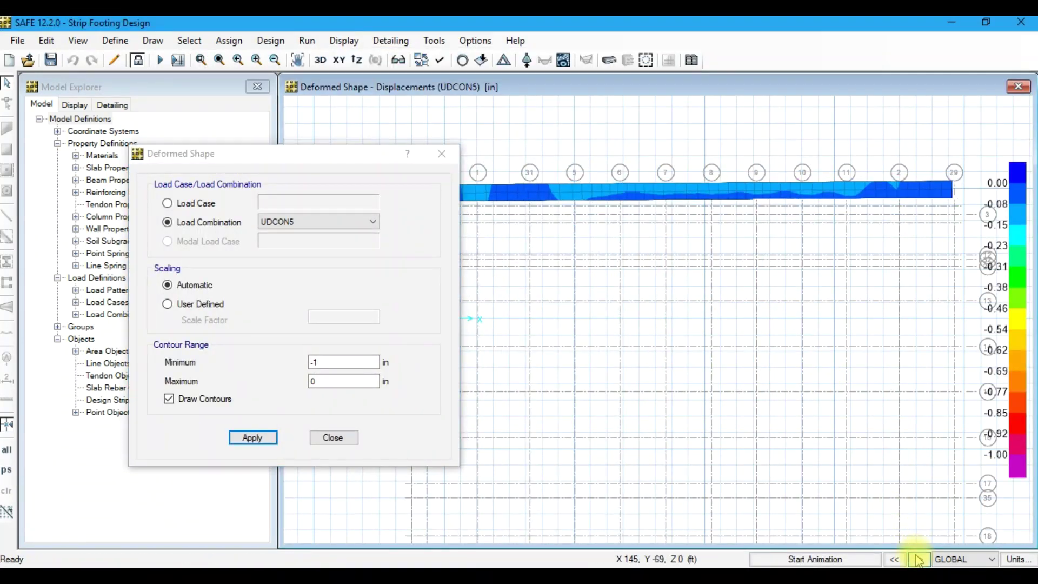
click(918, 560)
click(918, 560)
click(918, 560)
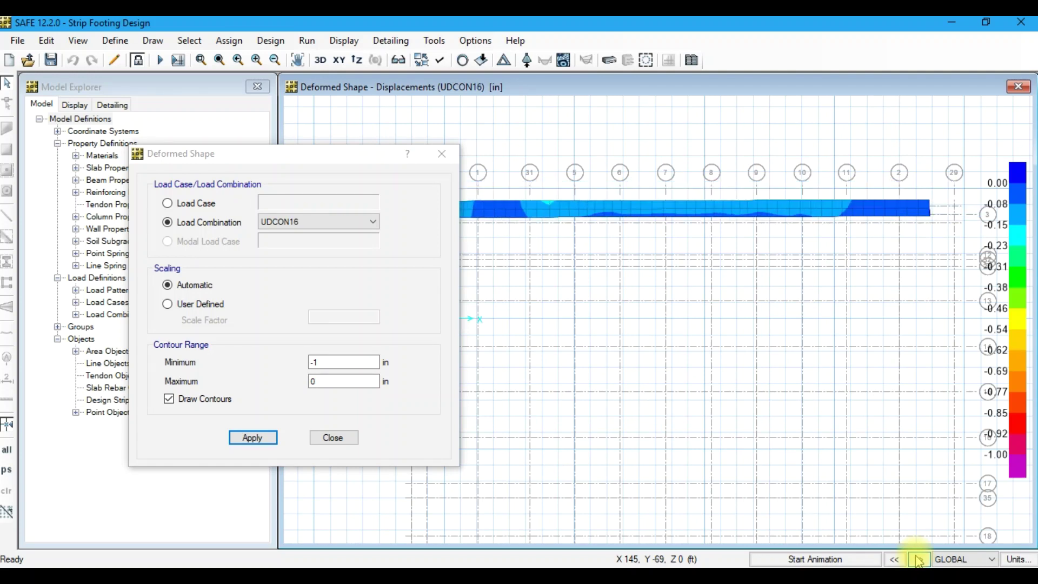
click(918, 560)
click(918, 560)
click(918, 560)
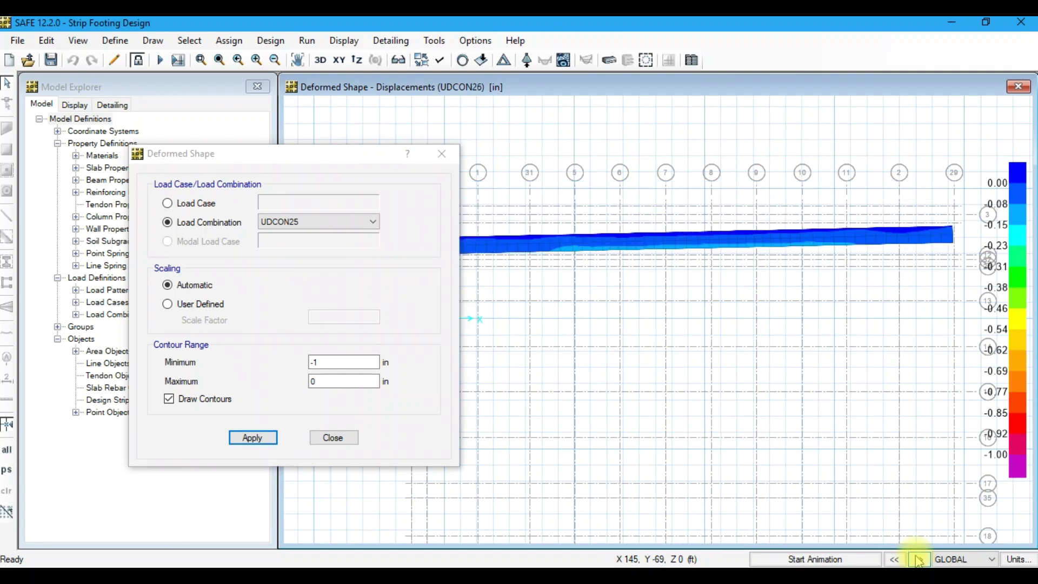
click(918, 560)
click(442, 154)
Show soil-pressure reaction contours for each load combination, then bring the Notepad notes forward.
click(344, 41)
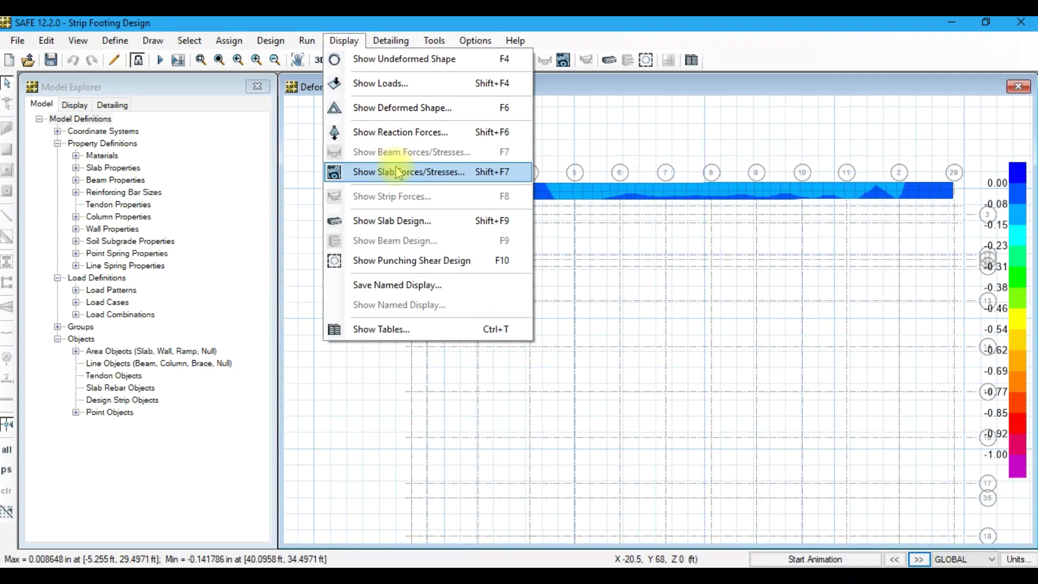
click(417, 132)
drag(441, 97, 198, 94)
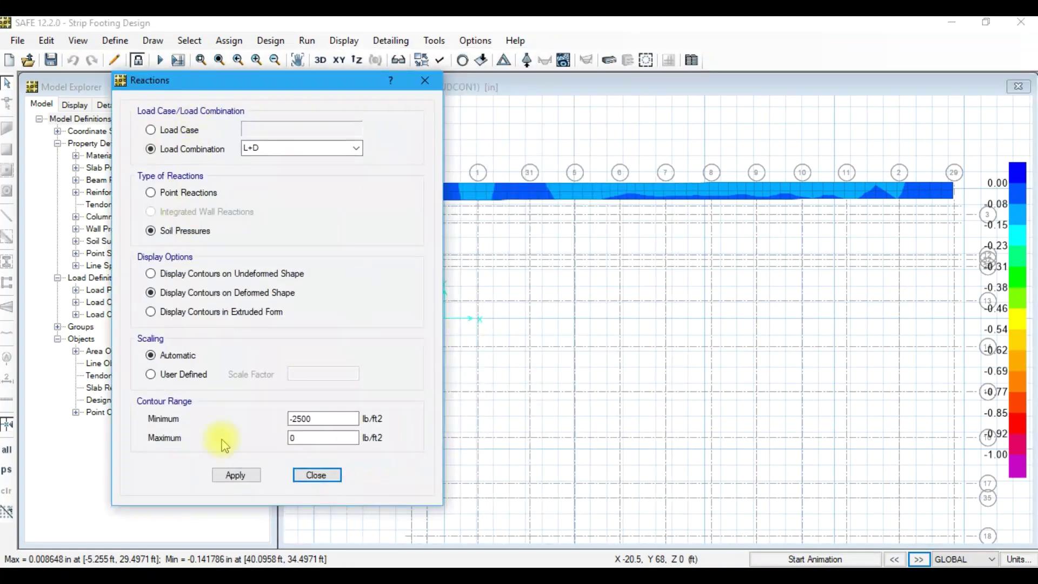
click(340, 473)
click(919, 560)
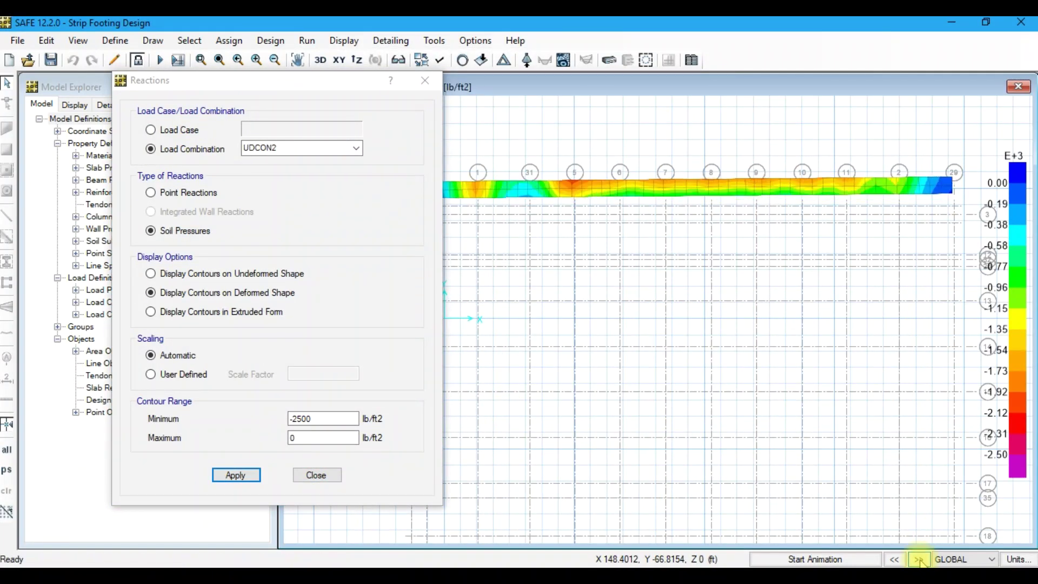
click(920, 560)
click(919, 560)
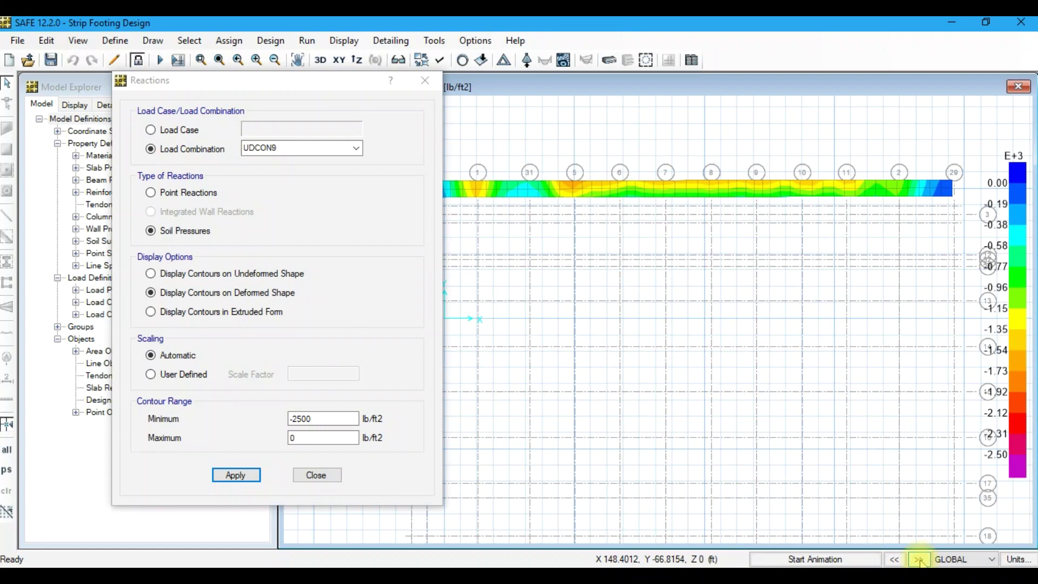
click(920, 560)
click(920, 560)
click(920, 560)
click(919, 559)
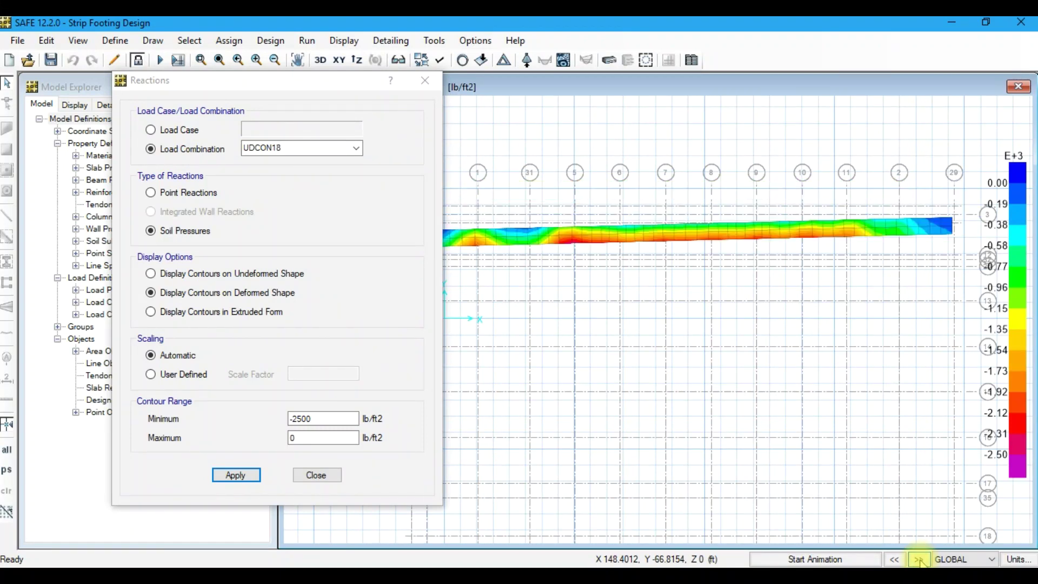
click(919, 560)
click(920, 560)
click(919, 559)
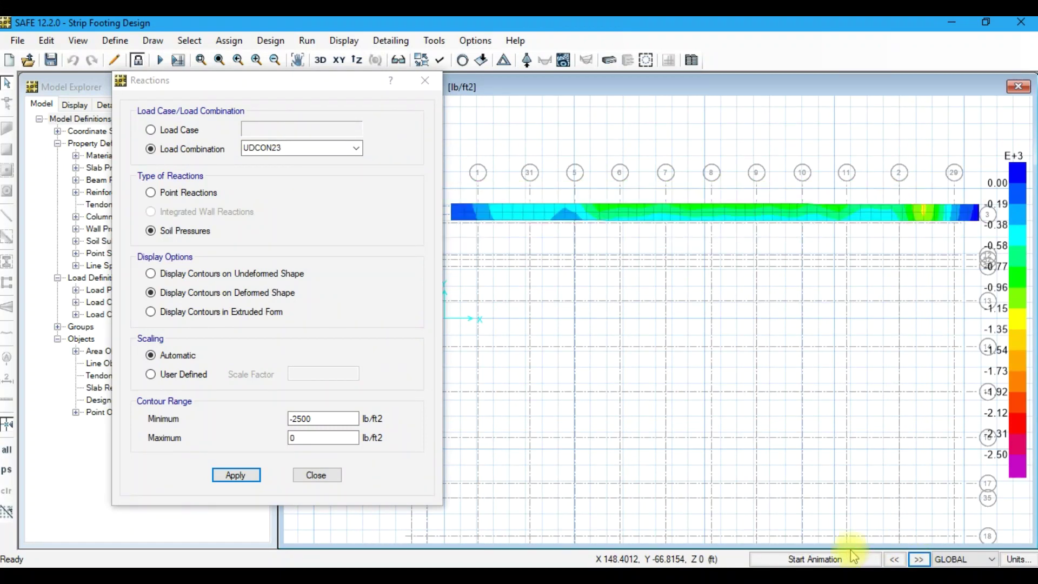
click(778, 519)
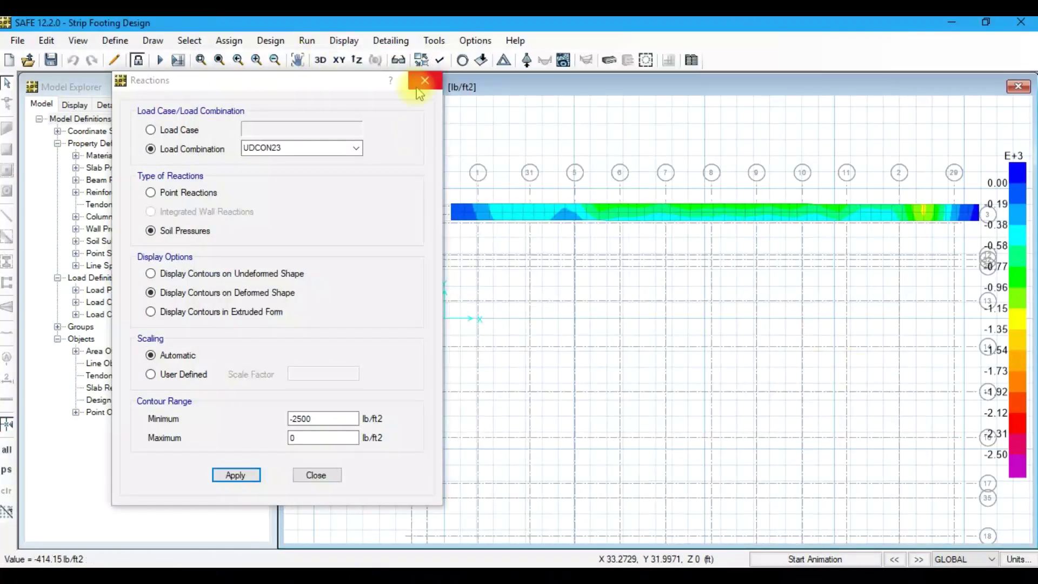
Close the soil pressure results and unlock the model, confirming with OK.
click(425, 81)
click(137, 60)
click(532, 354)
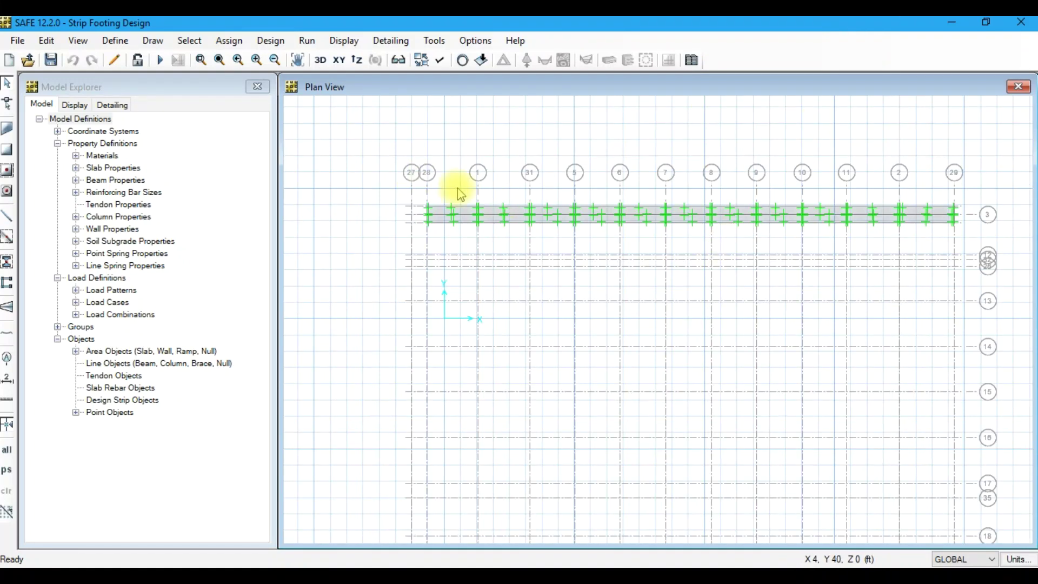
Zoom in on the footing and start the Draw Design Strips tool.
click(256, 60)
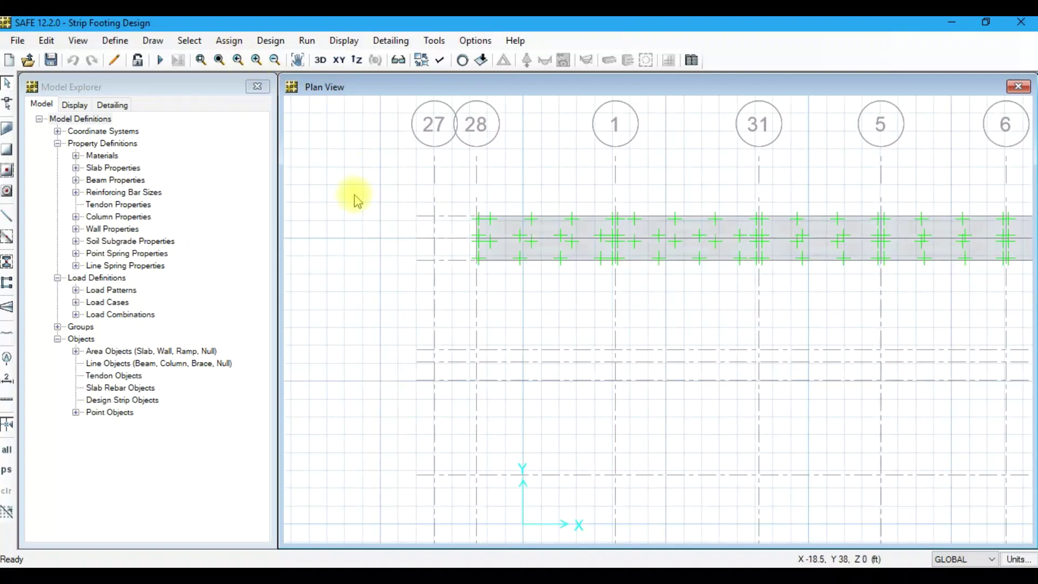
scroll(355, 201, down, 3)
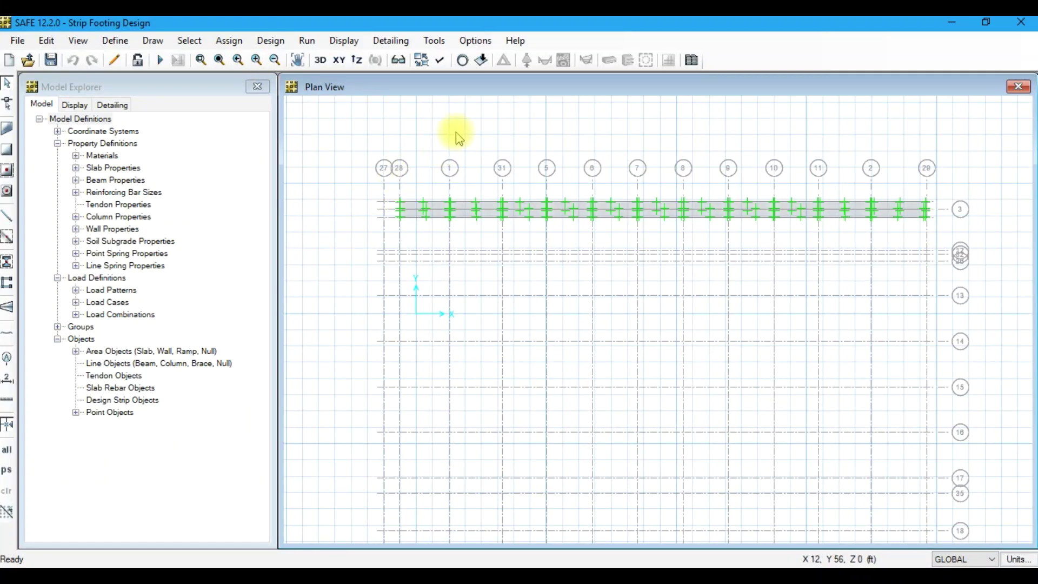
click(153, 40)
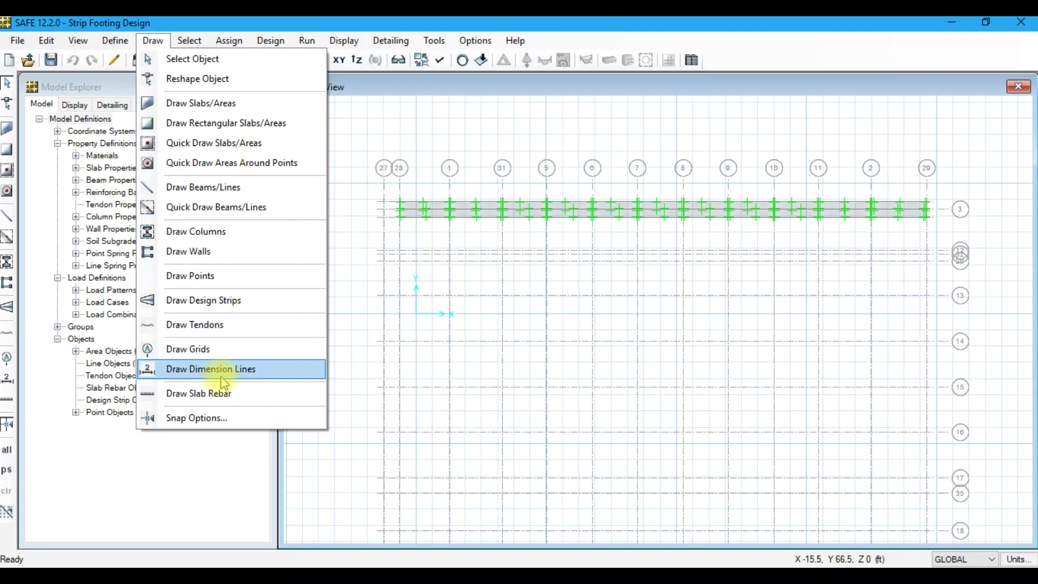
click(231, 300)
Enter the design strip widths, finishing with 1.5 ft values.
click(951, 179)
click(945, 199)
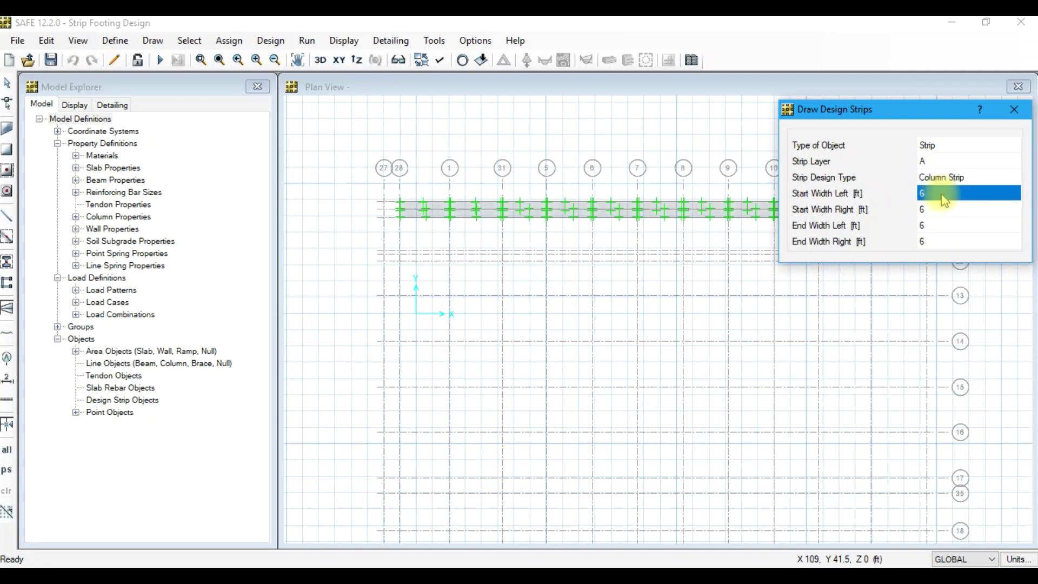
text(3	3	3	3)
key(Tab)
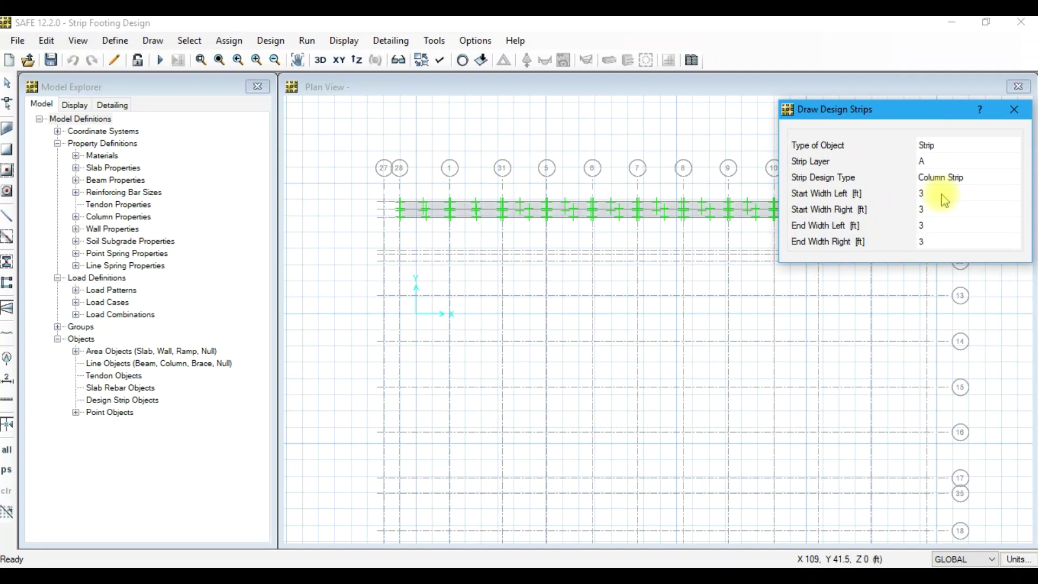
text(1.5)
key(Tab)
text(1.5)
key(Tab)
text(1.5)
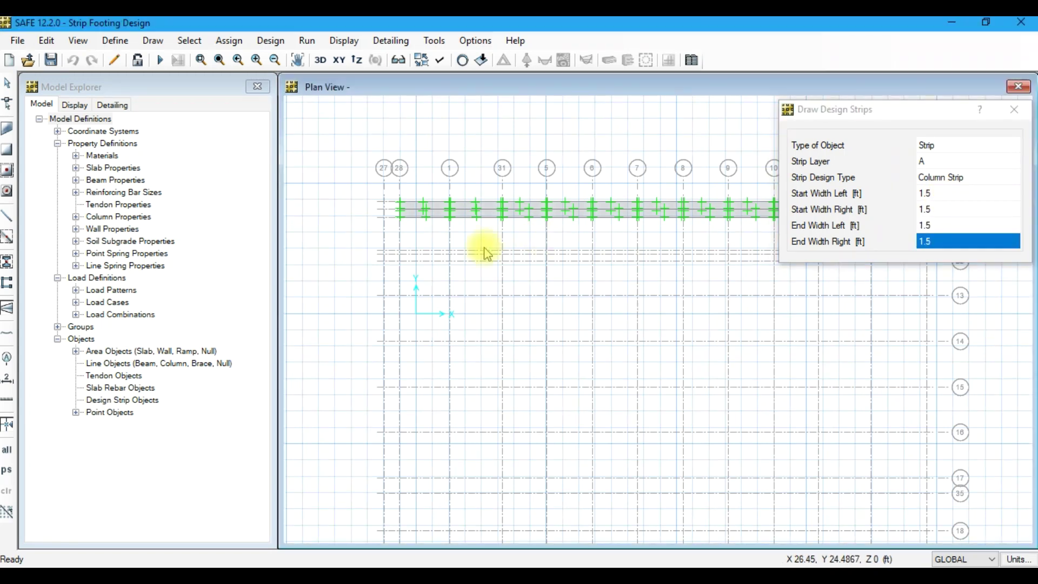
scroll(445, 204, up, 2)
scroll(493, 184, up, 2)
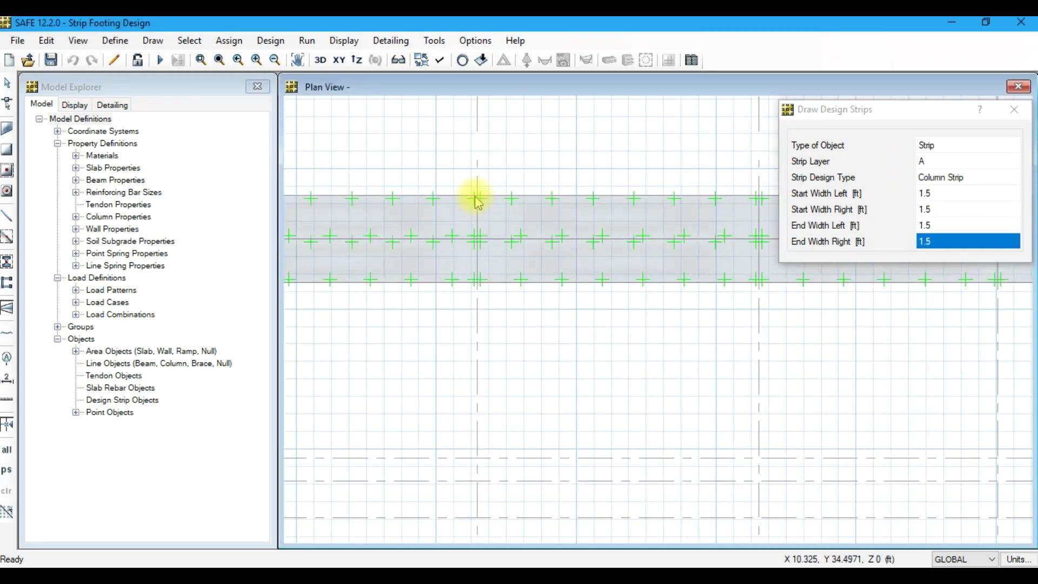
key(Escape)
Restart strip drawing and turn on display of design strip widths on the plan.
click(153, 40)
click(220, 299)
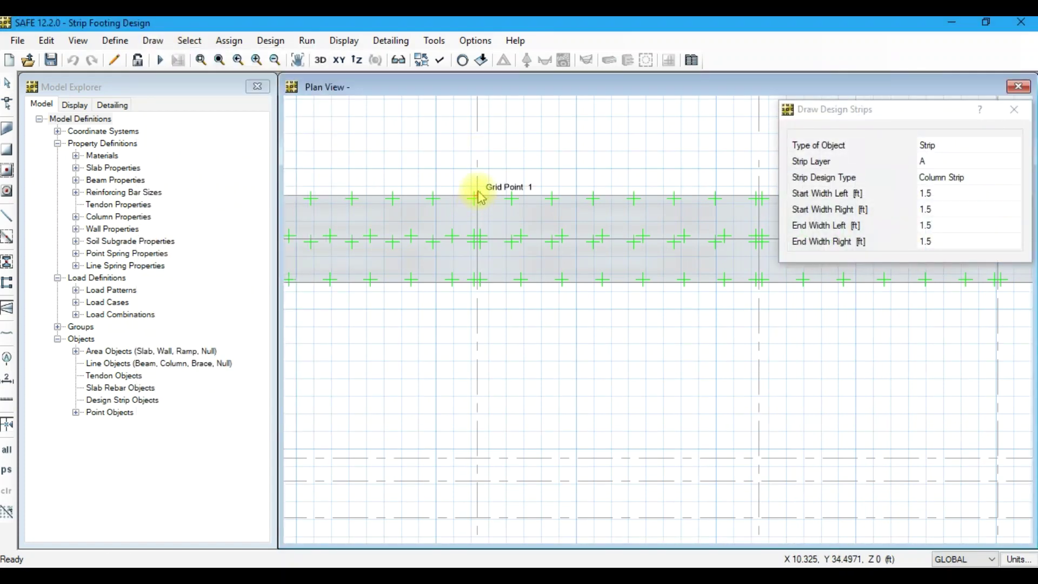
scroll(479, 196, up, 2)
click(476, 202)
key(Escape)
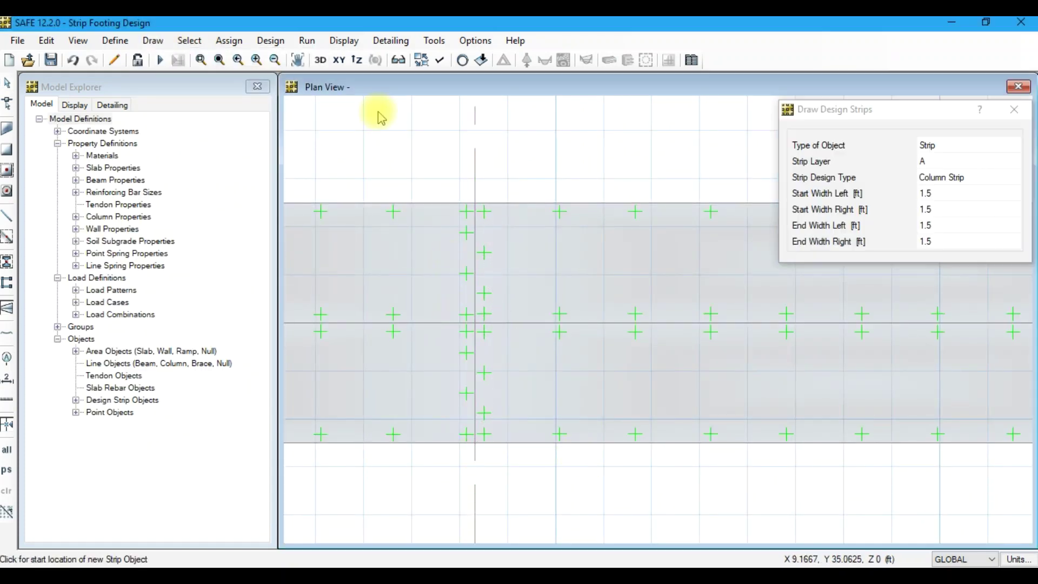
key(ctrl+w)
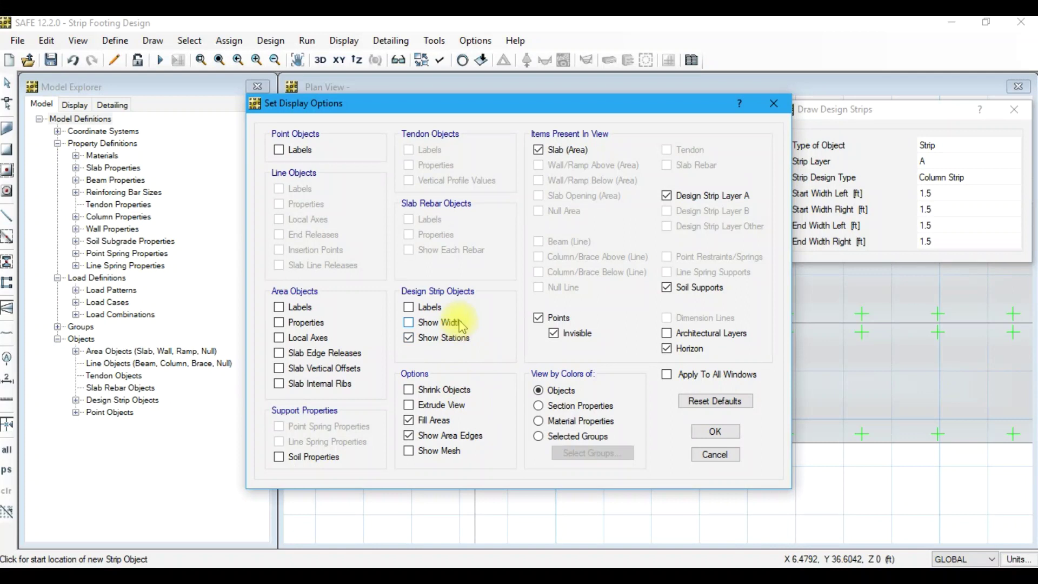
click(461, 323)
key(Return)
click(298, 60)
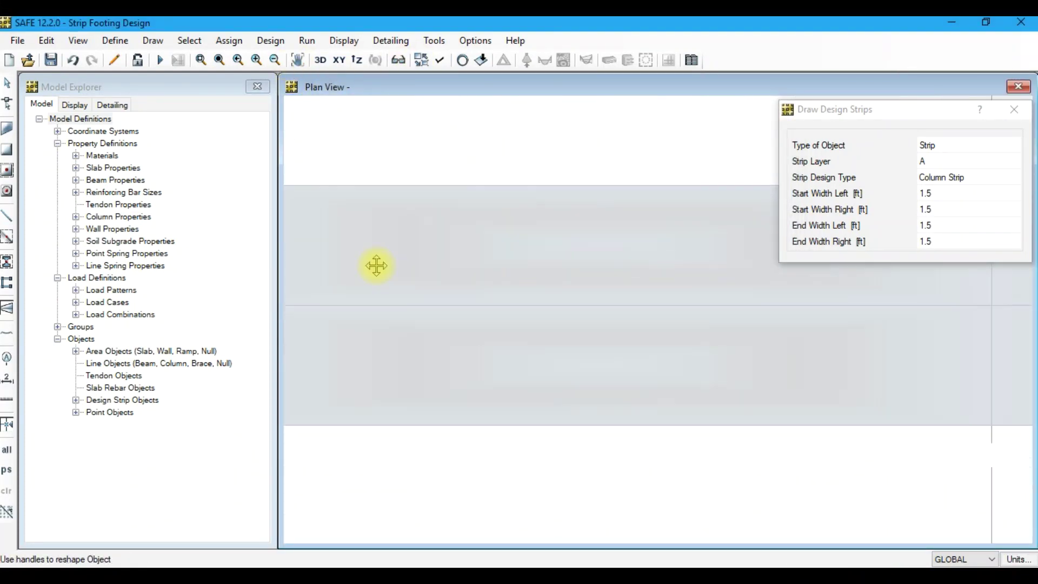
drag(375, 266, 444, 193)
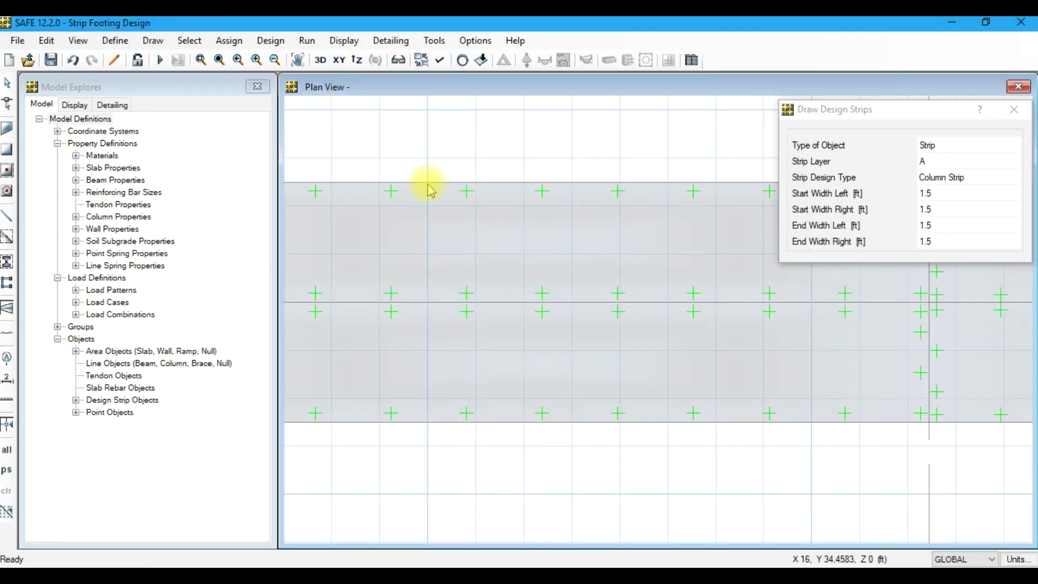
click(431, 191)
key(Escape)
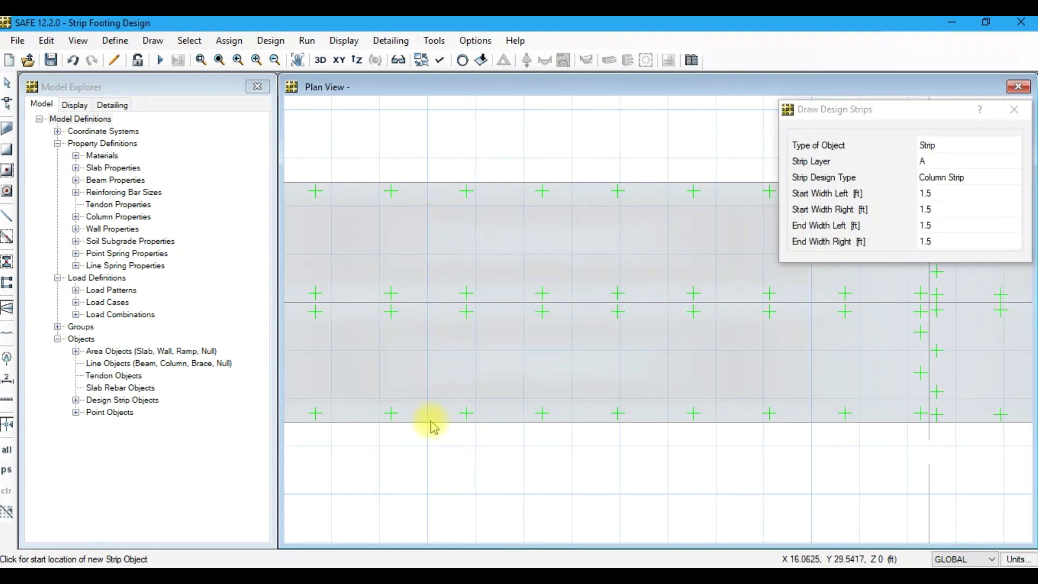
Draw a design strip along the footing from grid line 31 through grid line 6.
scroll(475, 276, down, 2)
click(589, 251)
click(590, 309)
middle_drag(849, 391, 568, 364)
click(478, 225)
click(655, 283)
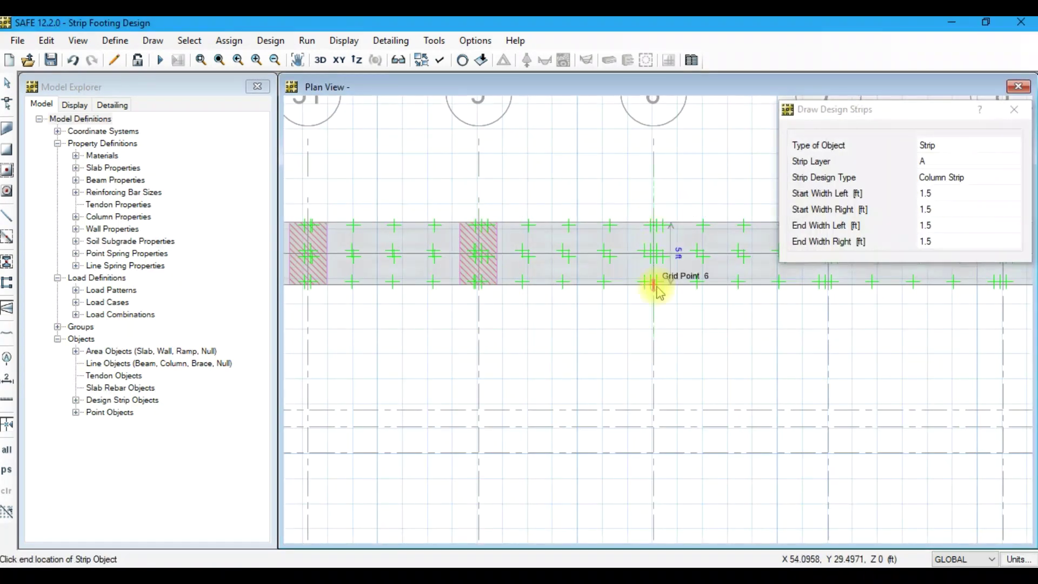
middle_drag(778, 336, 732, 325)
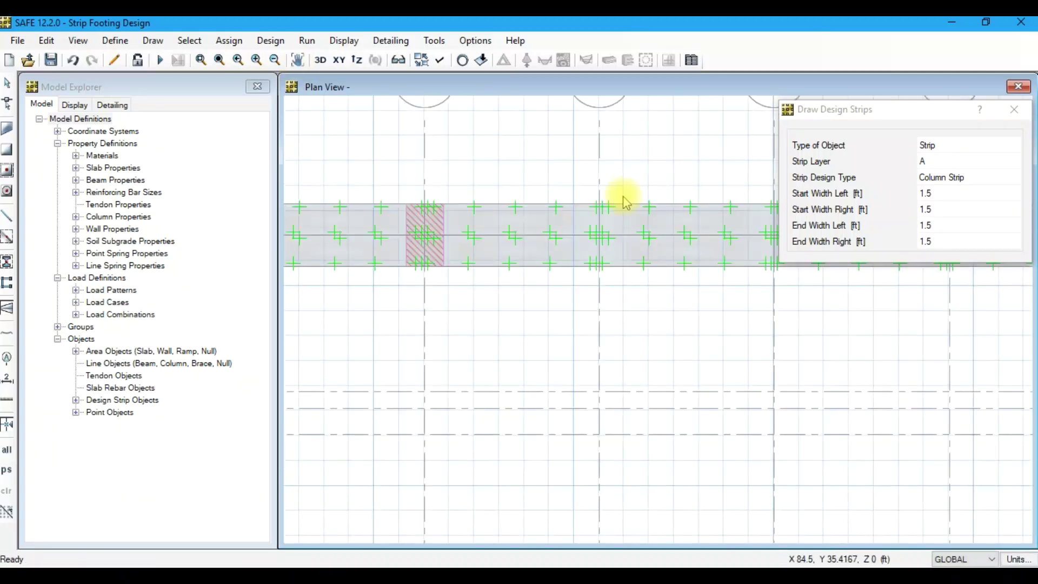
click(606, 189)
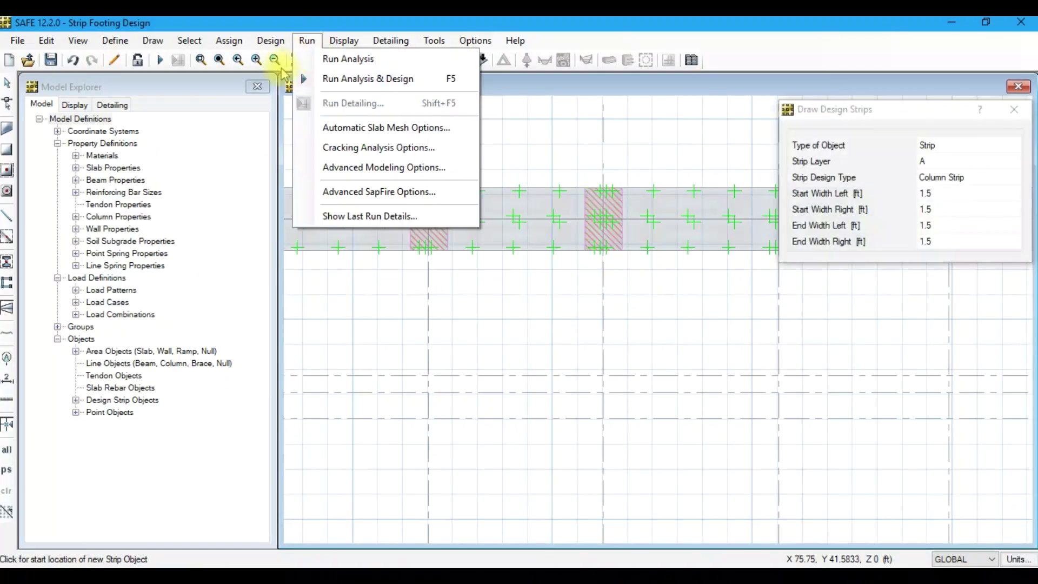
scroll(498, 258, up, 3)
scroll(621, 273, down, 3)
scroll(593, 286, up, 3)
click(631, 203)
click(631, 232)
click(656, 213)
key(Escape)
drag(822, 187, 607, 166)
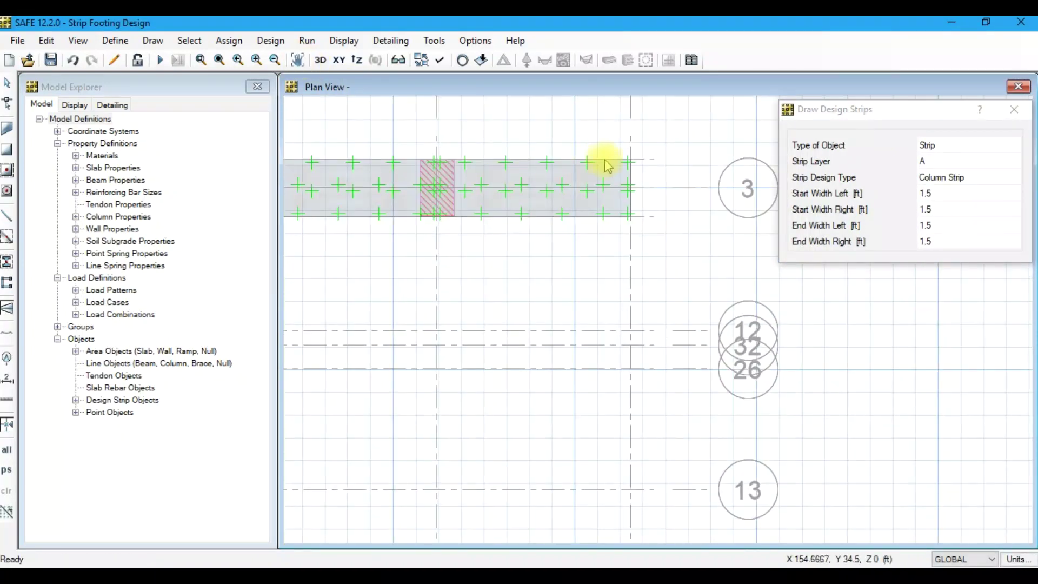
Draw a layer B strip from the footing's right end to grid point 28-3.
click(952, 161)
click(941, 173)
scroll(644, 181, up, 2)
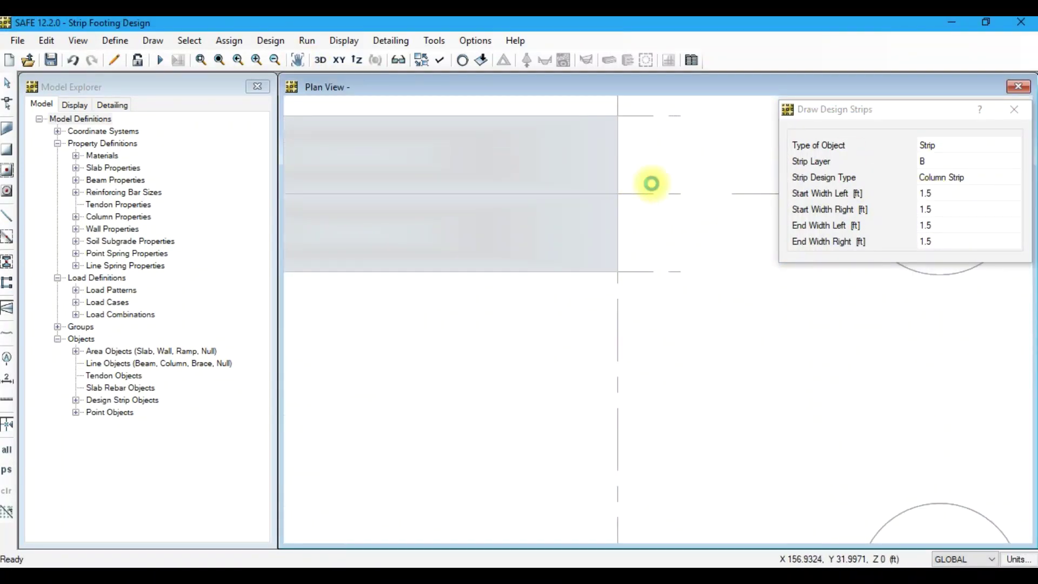
click(618, 194)
click(222, 67)
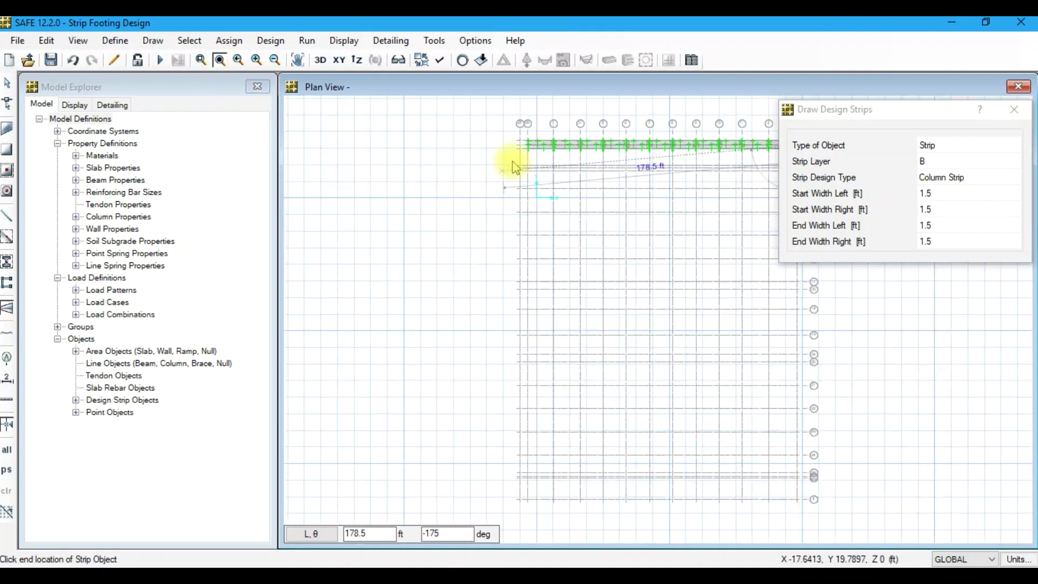
scroll(529, 152, up, 2)
scroll(541, 145, up, 1)
scroll(539, 165, up, 1)
click(539, 165)
scroll(433, 247, down, 1)
scroll(432, 262, down, 1)
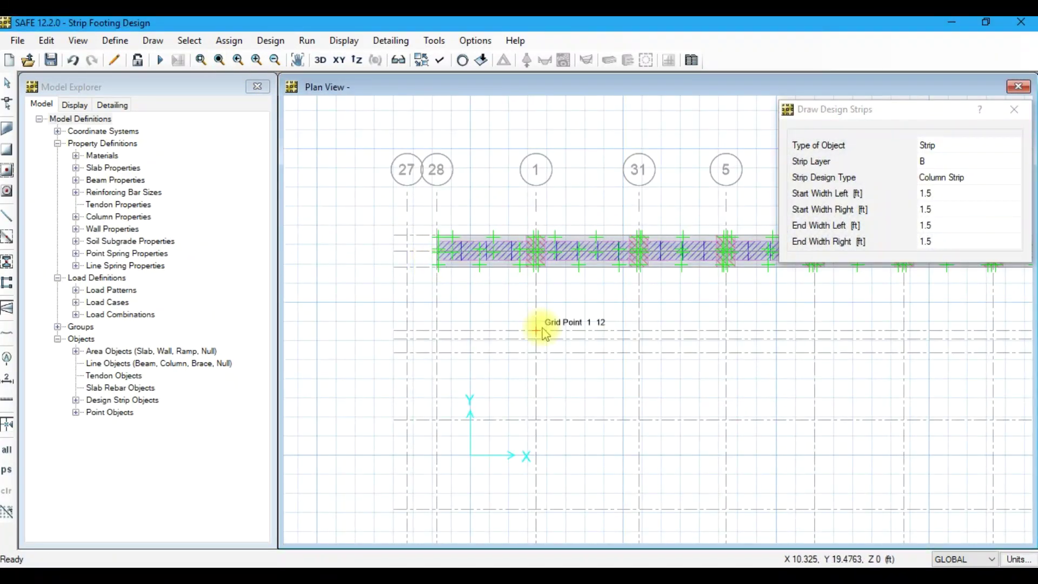
Set the next strip to layer A with Middle Strip design type.
click(963, 161)
click(952, 173)
click(963, 177)
click(960, 201)
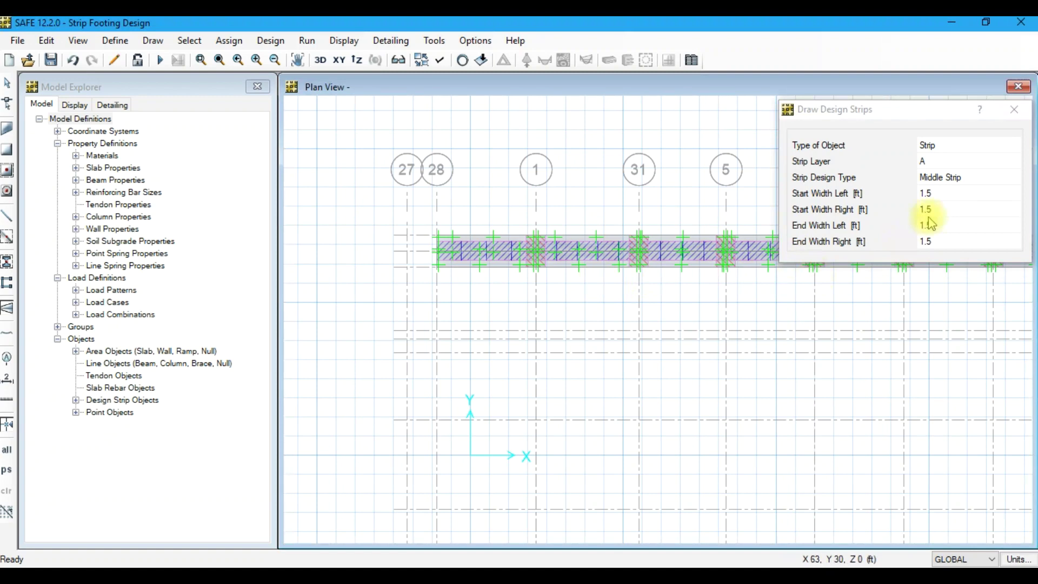
Set the layer A middle strip widths to 7 ft.
click(949, 195)
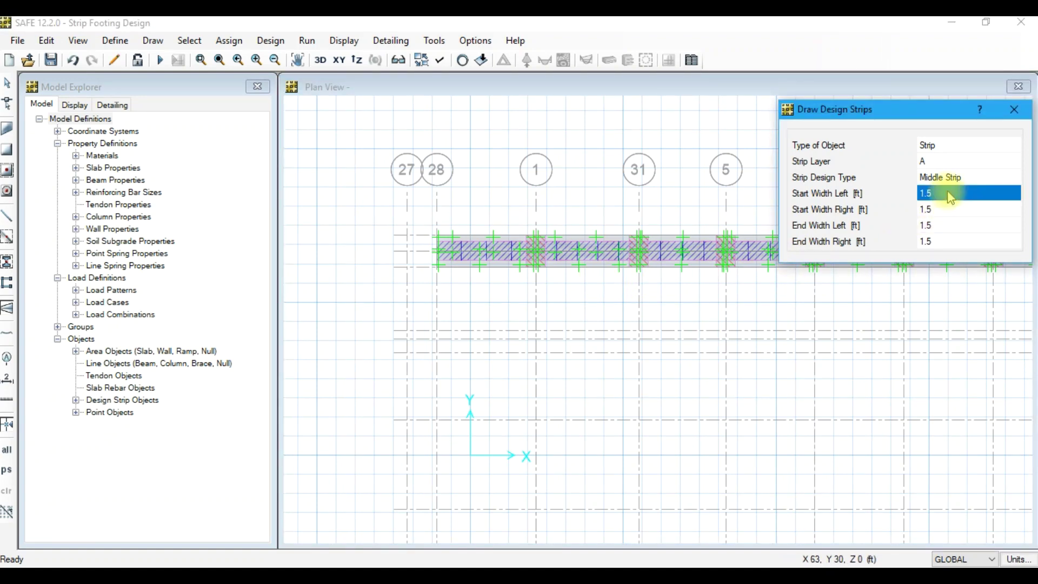
text(1)
key(Return)
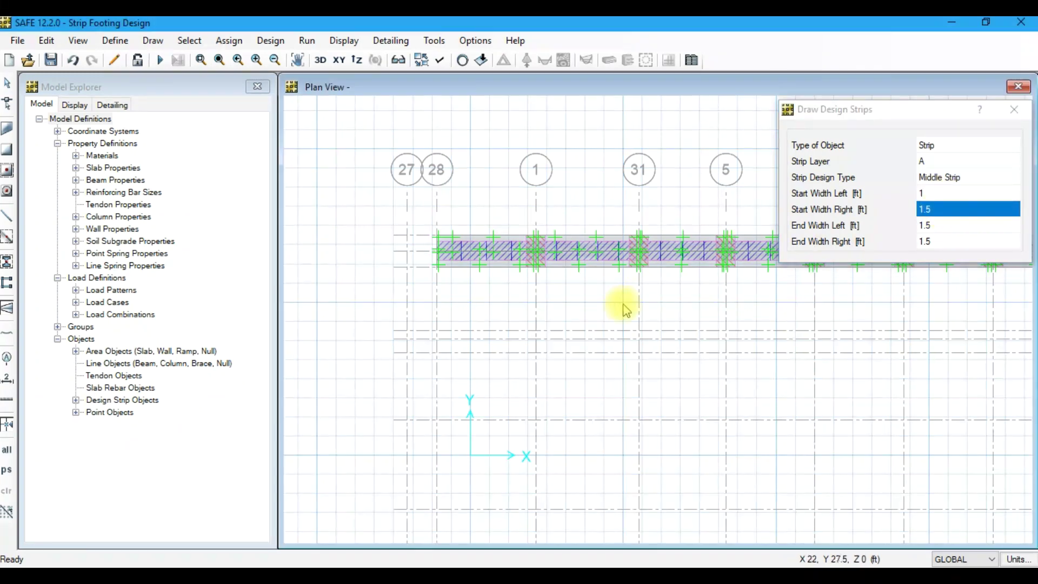
click(922, 194)
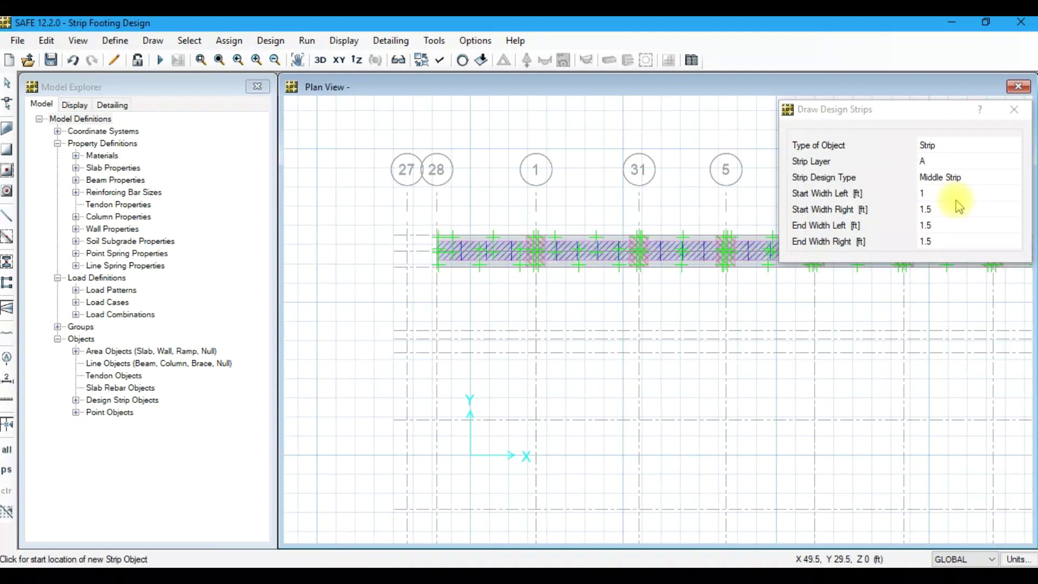
text(7)
key(Return)
text(7)
key(Return)
text(7)
key(Return)
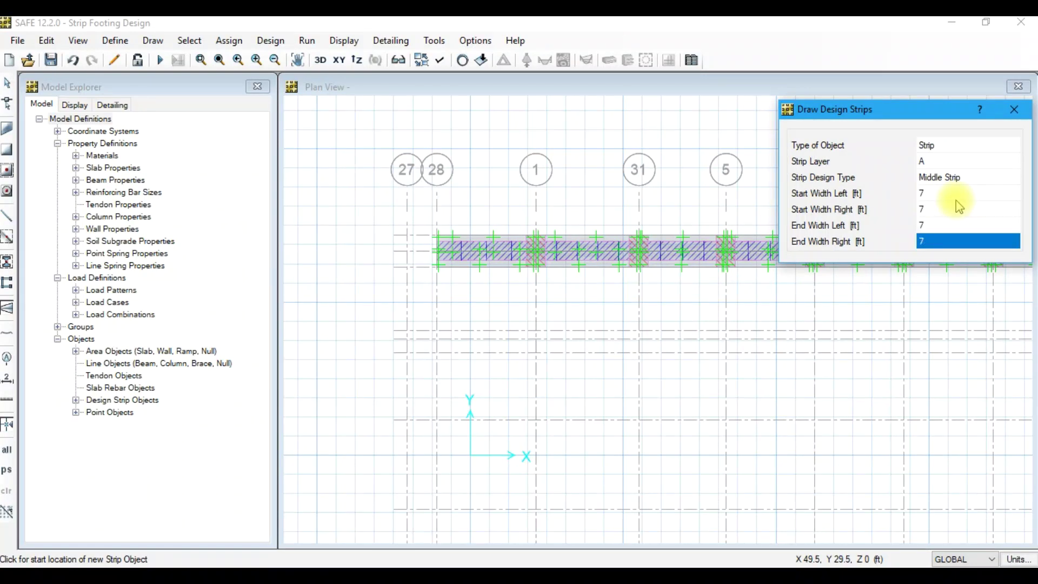
scroll(596, 261, up, 2)
scroll(586, 209, up, 2)
Draw the layer A middle strip along the footing to its right end.
click(586, 210)
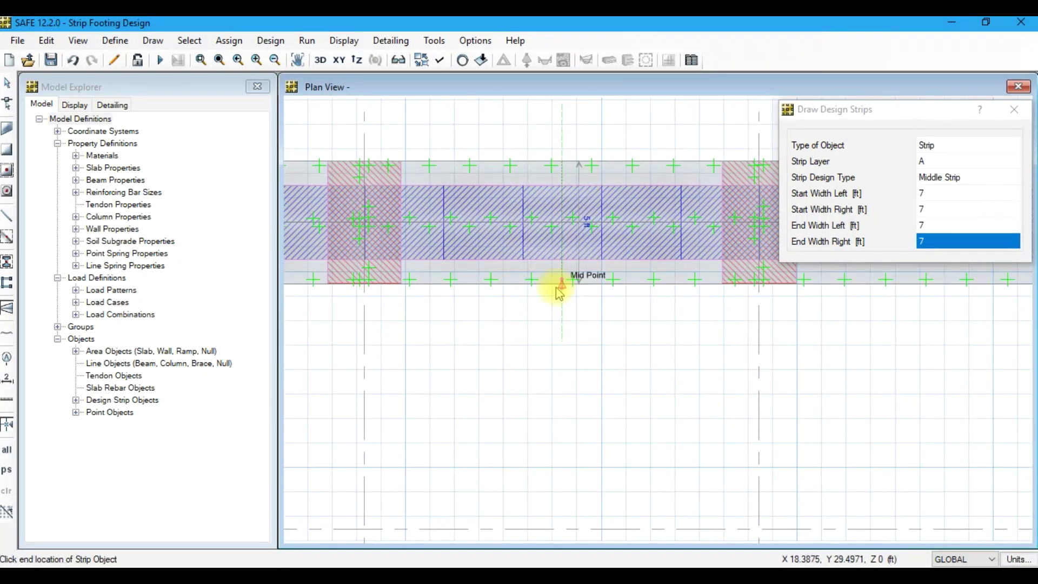
click(579, 352)
scroll(595, 249, down, 2)
click(593, 322)
click(297, 60)
drag(665, 219, 514, 213)
drag(580, 341, 441, 303)
drag(690, 320, 531, 301)
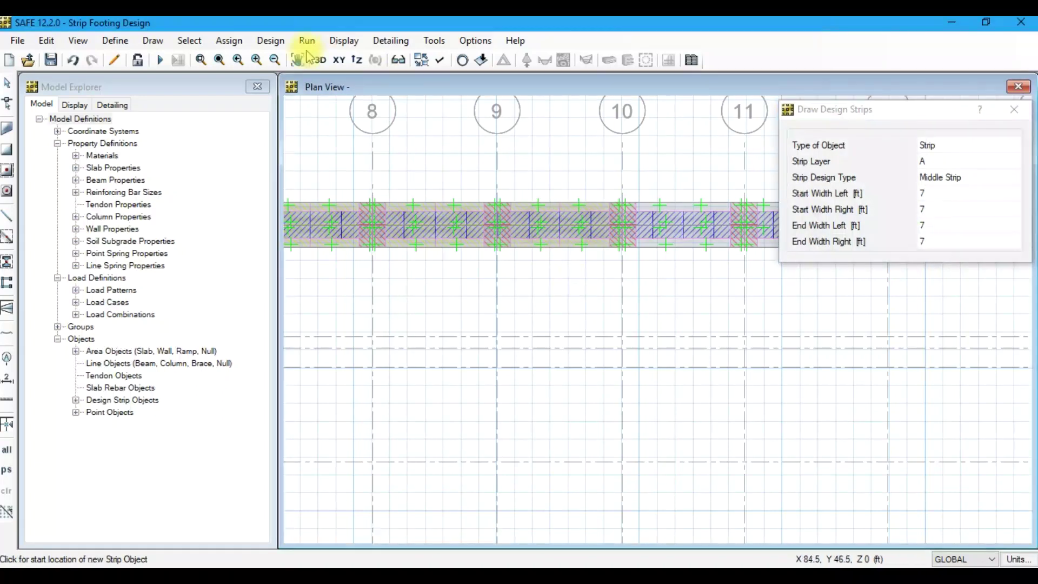
click(298, 59)
drag(773, 193, 637, 185)
click(297, 59)
drag(761, 193, 614, 186)
click(633, 216)
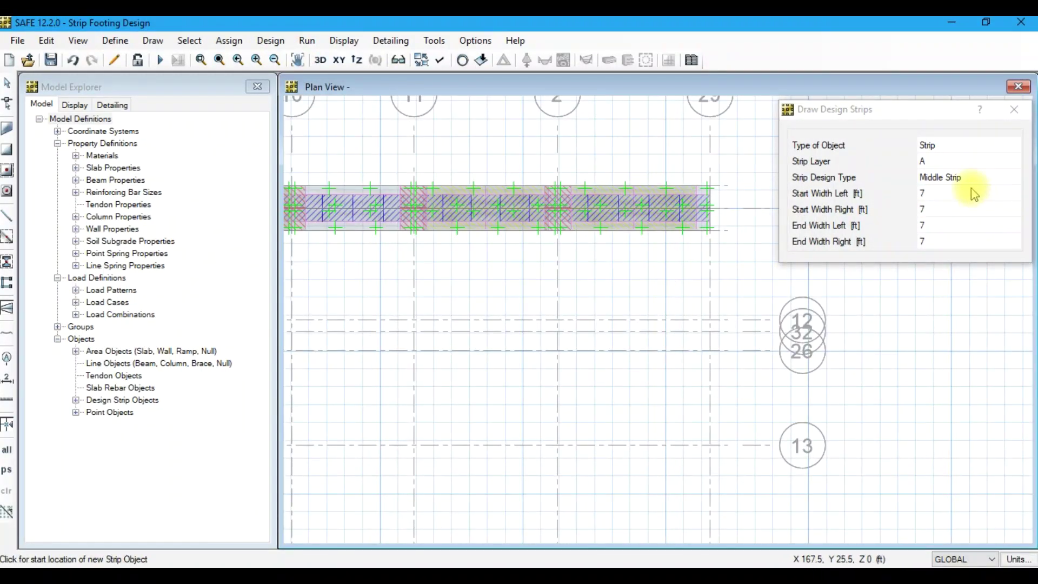
Switch the strip to layer B with all widths set to 2.5 ft.
click(968, 162)
click(952, 180)
key(Tab)
text(2.5)
key(Tab)
text(2.5)
key(Tab)
text(2.5)
key(Tab)
text(2.5)
key(Return)
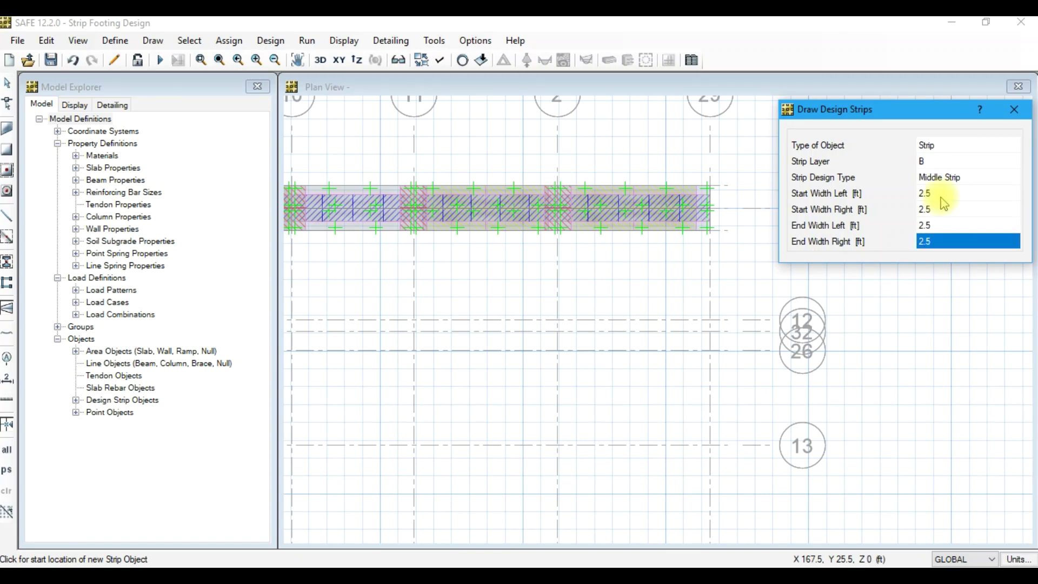
Draw the layer B middle strip along the footing.
click(676, 219)
scroll(779, 297, down, 3)
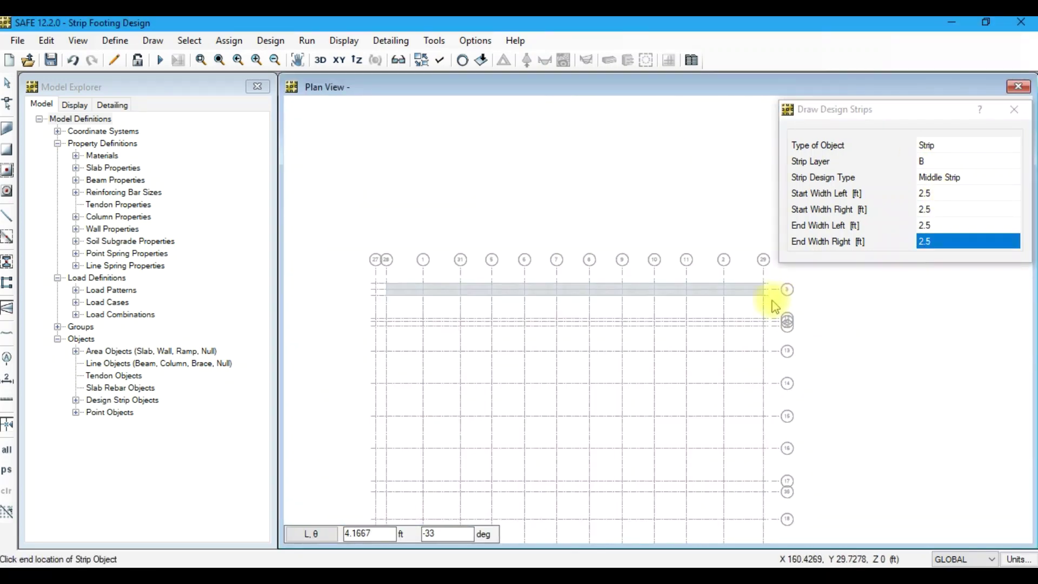
scroll(581, 303, down, 2)
scroll(580, 302, up, 3)
click(591, 327)
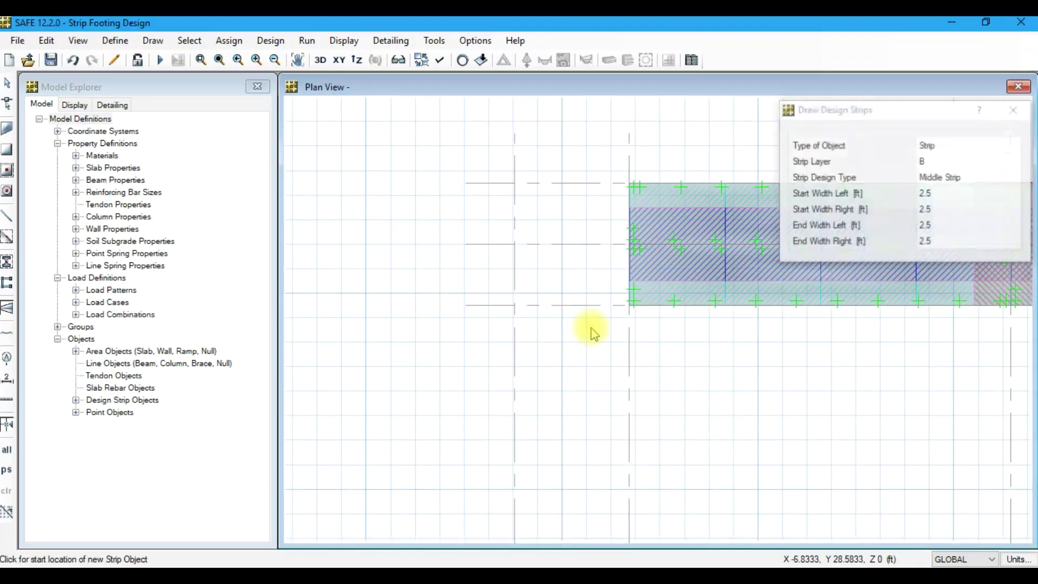
scroll(767, 451, down, 3)
In Notepad, select step 6 'Mesh the Footing', then return to SAFE.
click(686, 522)
click(431, 445)
key(shift+Home)
click(830, 209)
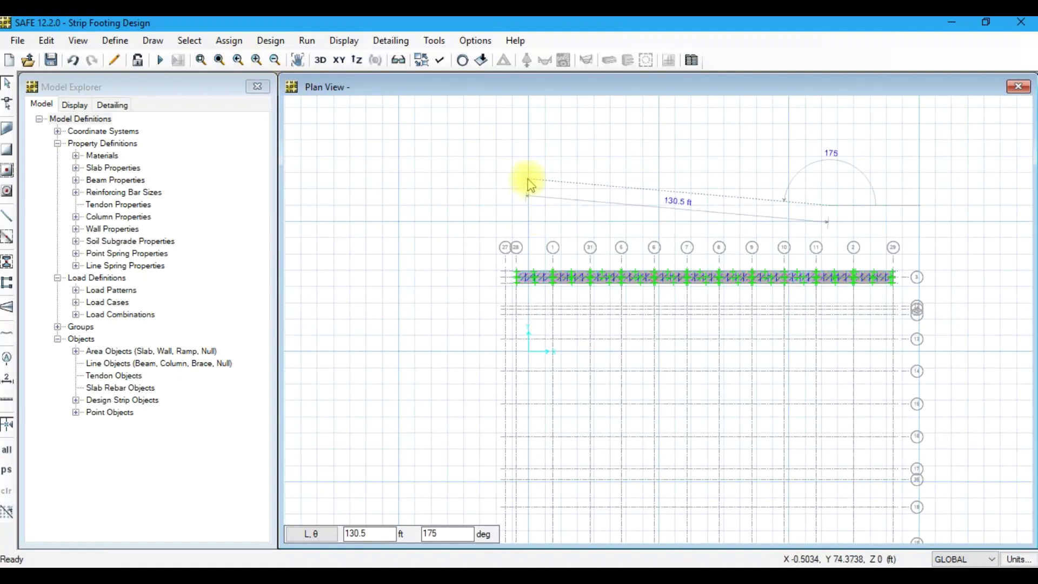
Cancel the unfinished strip and select all areas with the Strip Footing 5 ft slab property.
key(Escape)
click(190, 40)
mouse_move(399, 144)
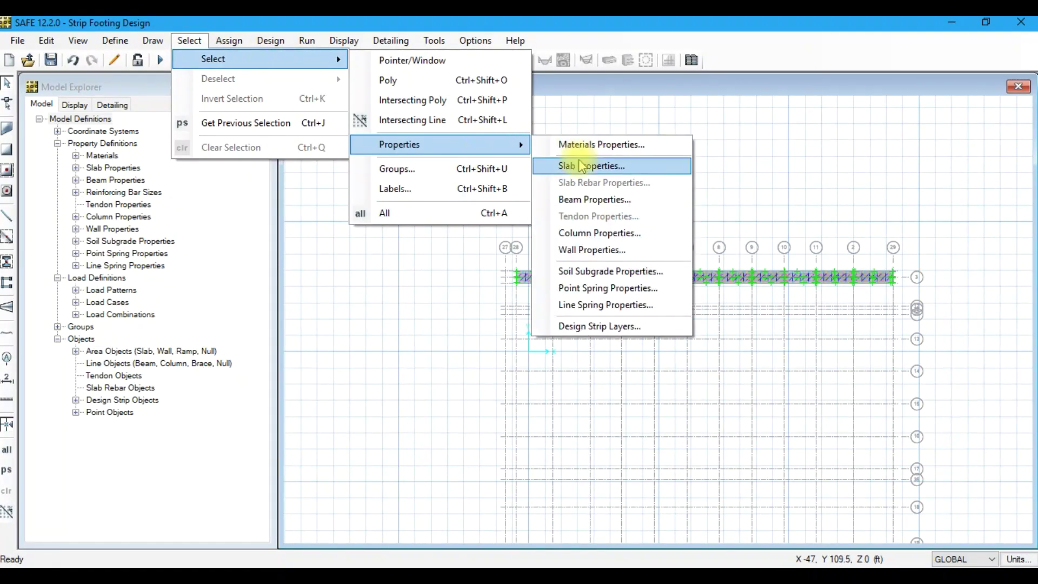
click(595, 165)
click(483, 249)
click(597, 338)
scroll(545, 302, up, 5)
scroll(433, 271, down, 1)
scroll(433, 271, down, 1)
Divide the selected strip footing areas into a 5 by 2 mesh.
click(47, 41)
mouse_move(82, 348)
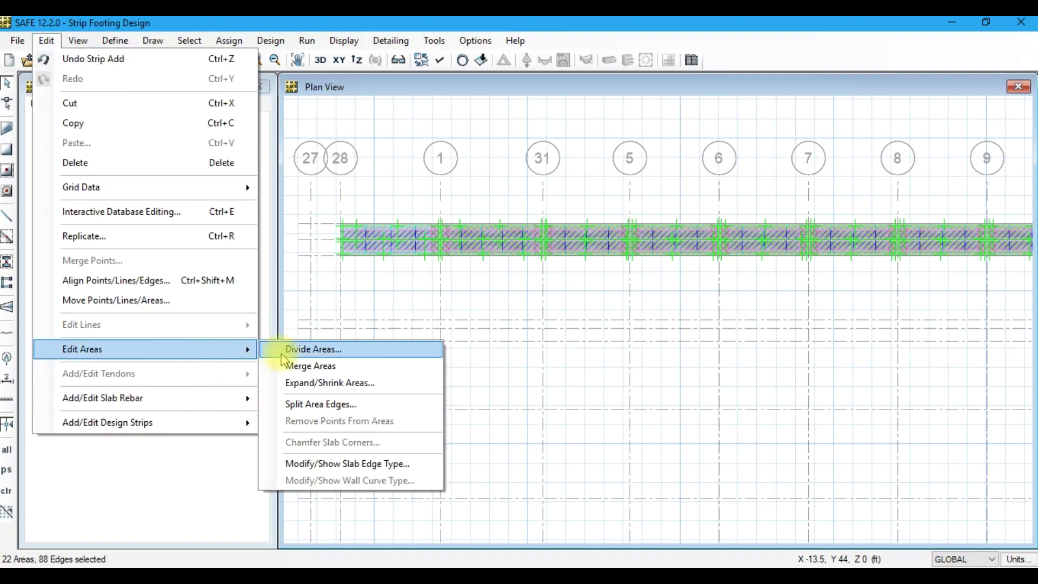
click(284, 350)
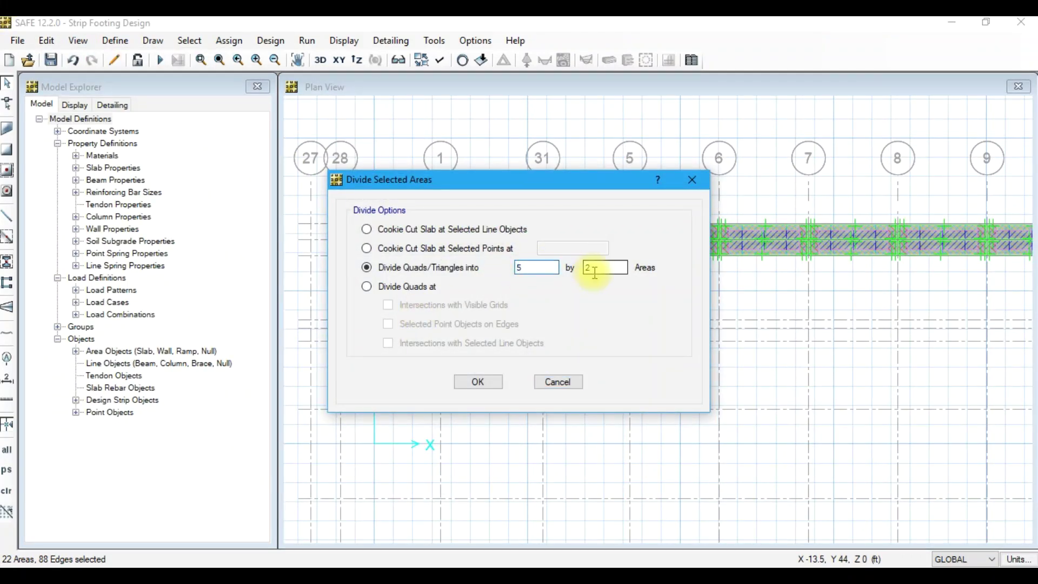
click(478, 381)
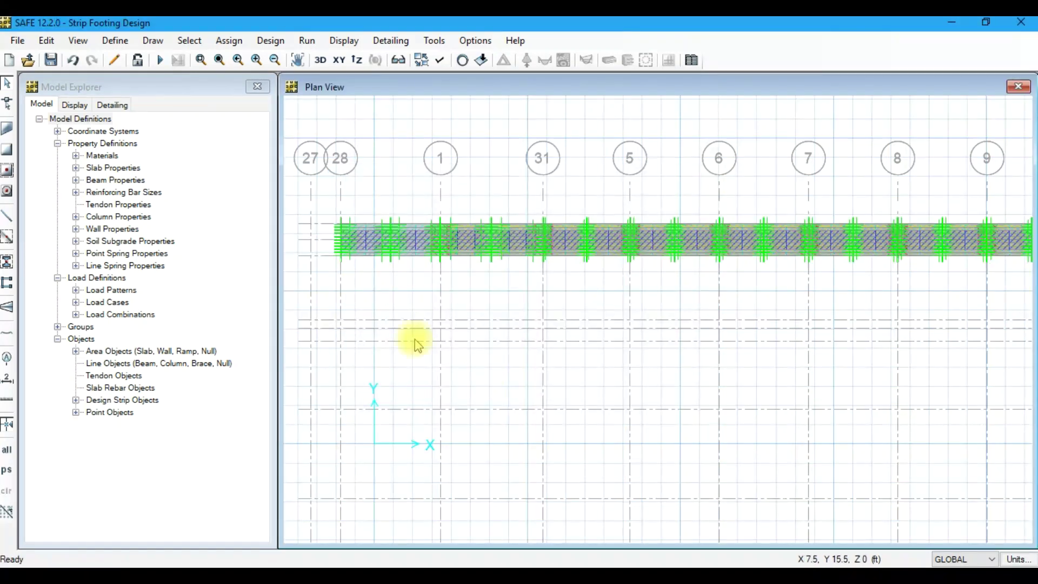
scroll(364, 257, up, 4)
scroll(317, 271, down, 3)
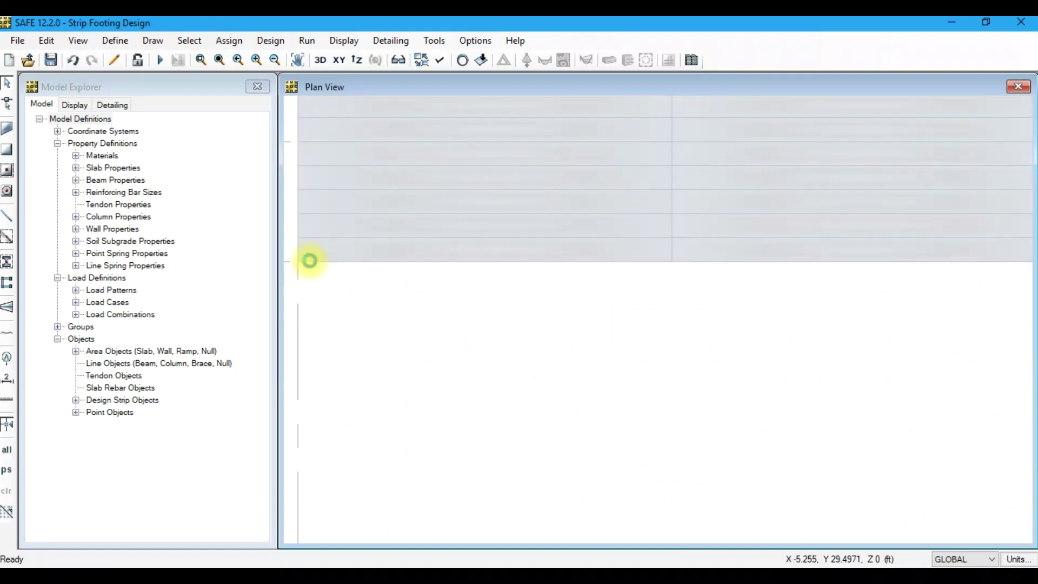
scroll(422, 273, down, 1)
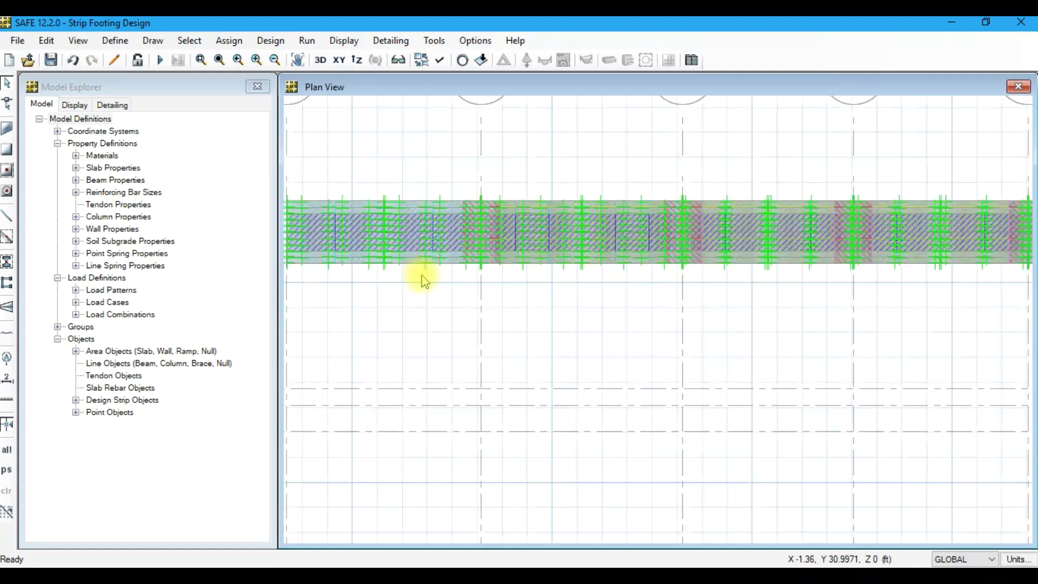
scroll(413, 287, down, 1)
Bring the Notepad checklist forward and scroll to step 7, checking design preferences.
click(220, 60)
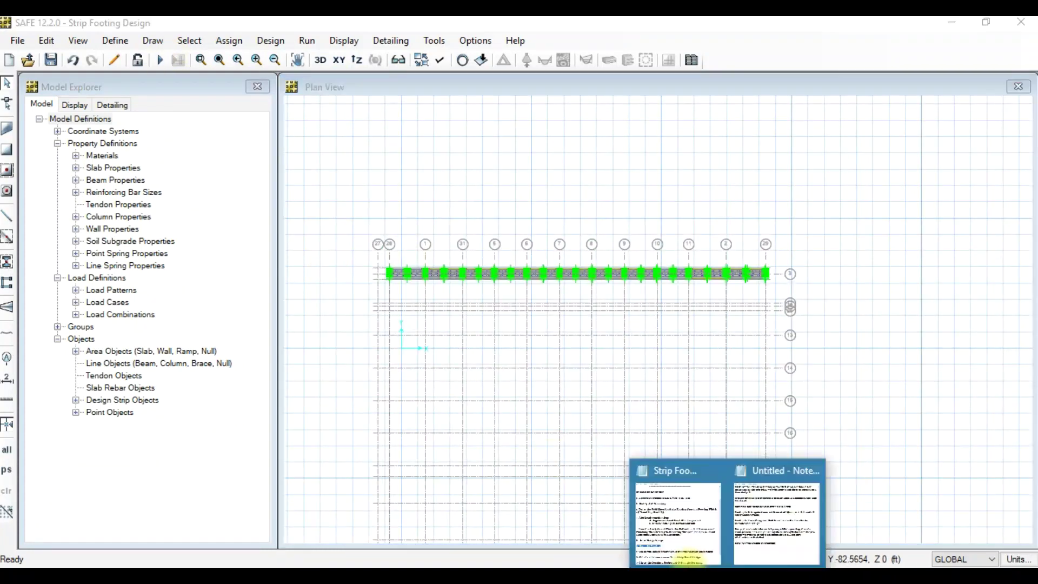
click(673, 501)
scroll(436, 436, down, 1)
drag(707, 411, 295, 398)
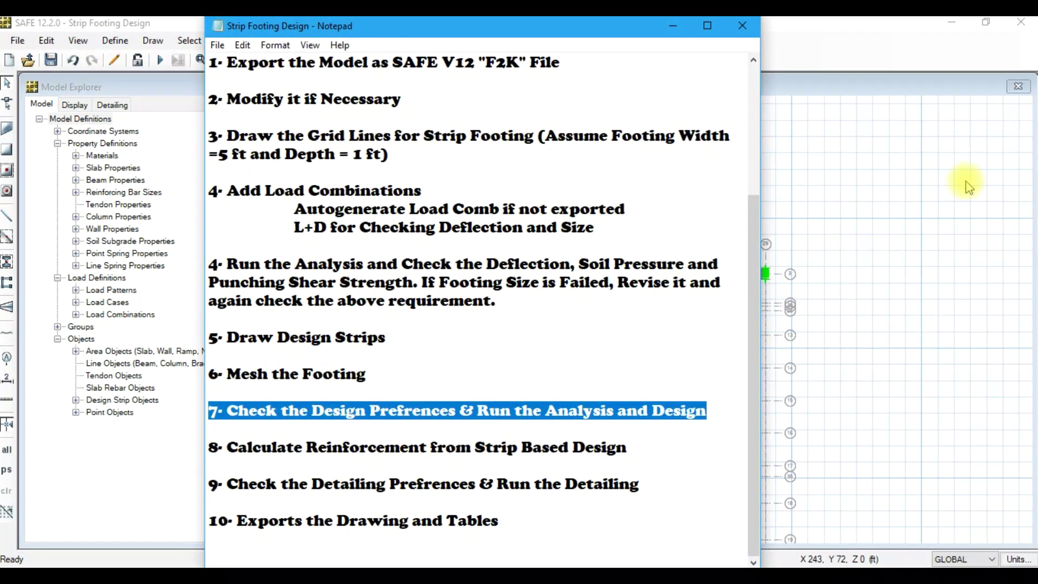
Set slab minimum cover to 2 in top and bottom with #4 preferred bars in Design Preferences.
click(967, 181)
click(270, 41)
click(294, 56)
click(393, 107)
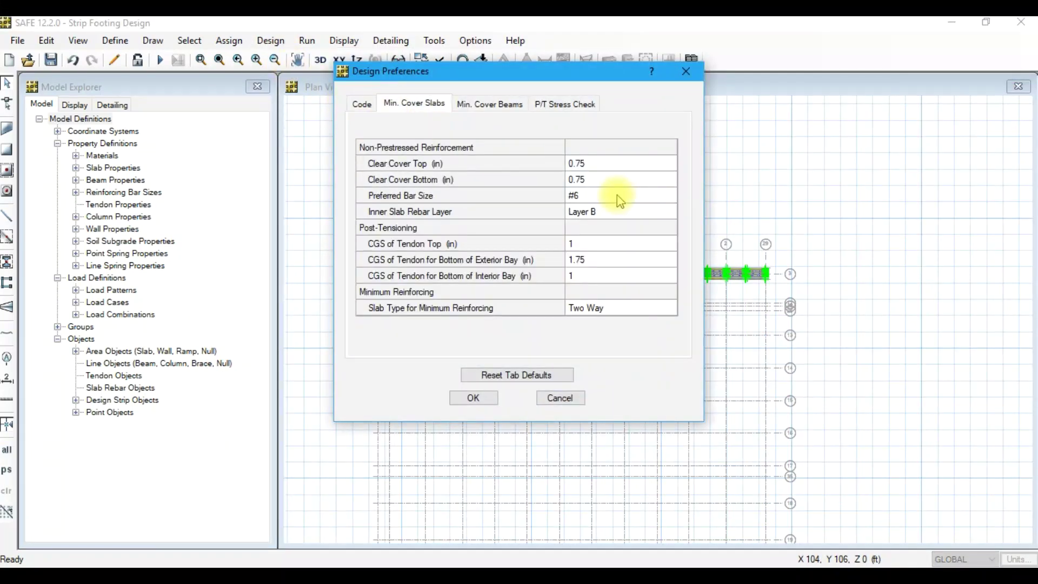
text(2)
click(610, 167)
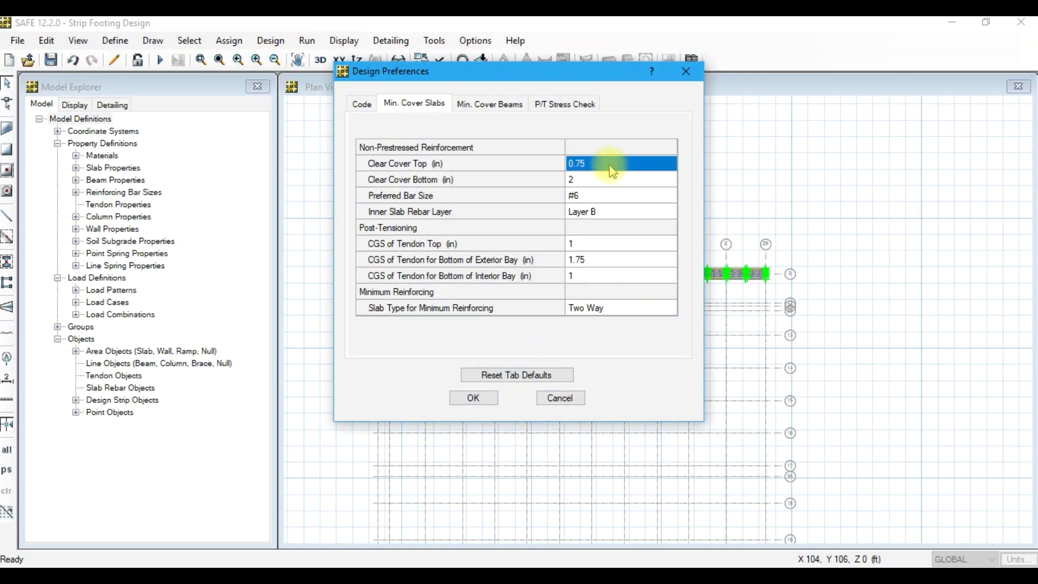
text(2)
click(615, 182)
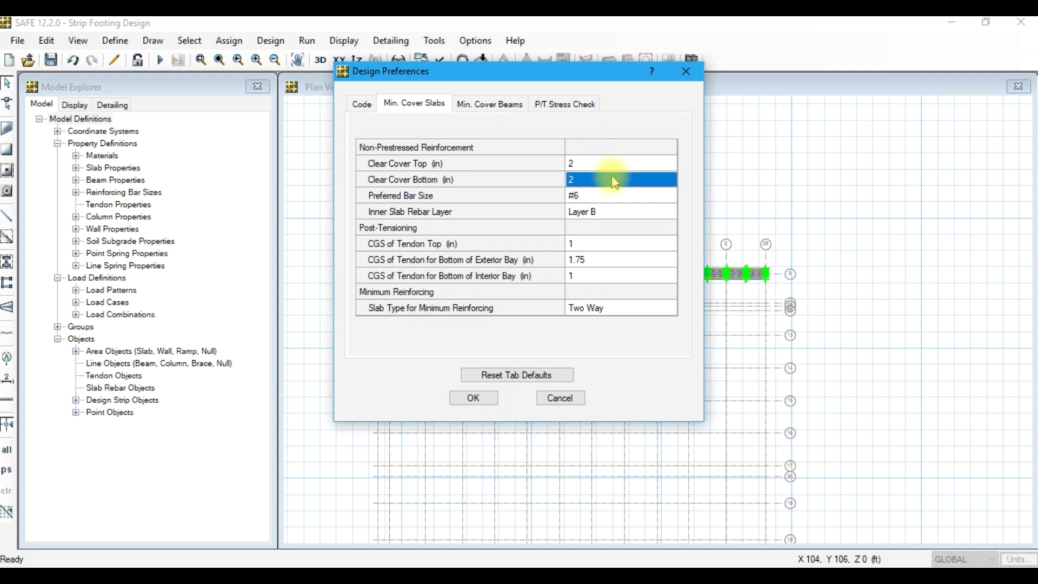
click(611, 196)
click(605, 216)
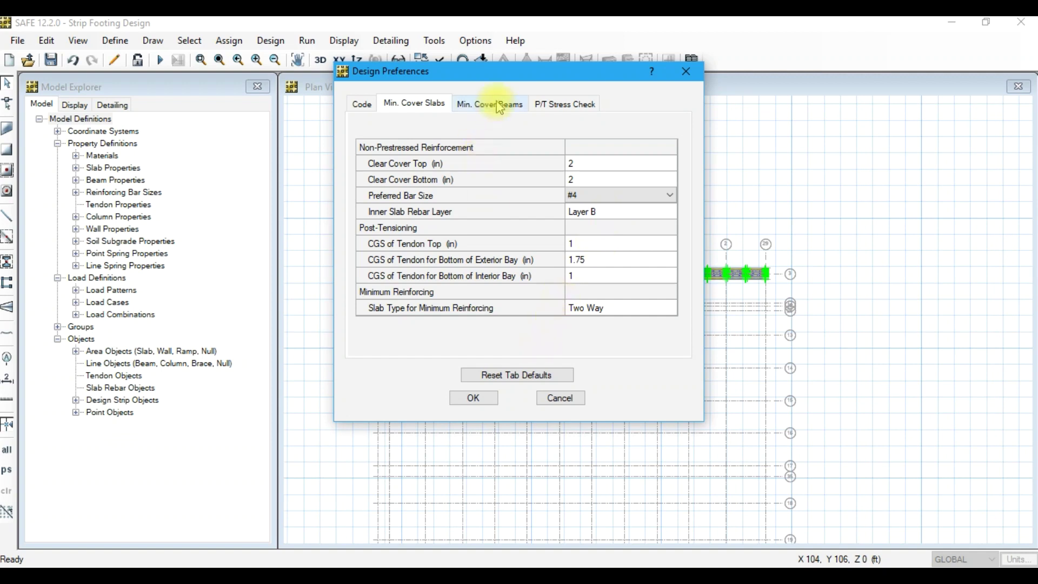
click(473, 398)
click(306, 41)
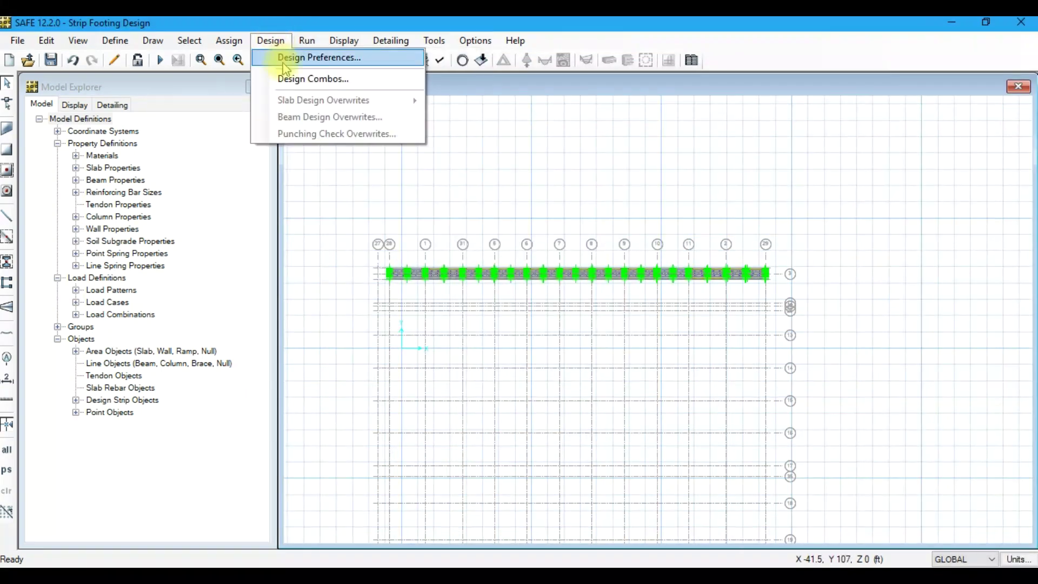
Confirm the design load combinations and run analysis and design with F5.
click(294, 74)
click(647, 213)
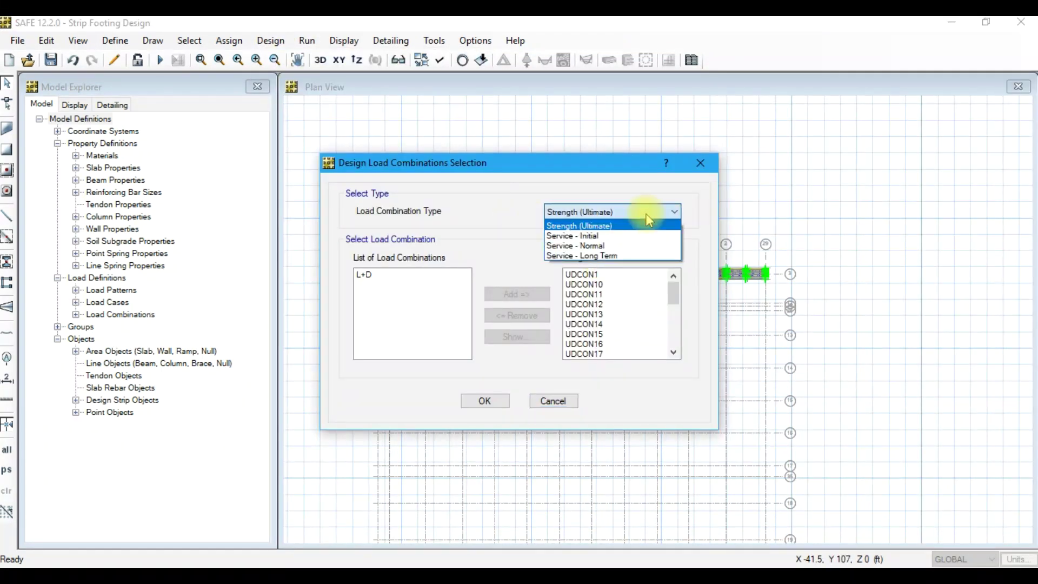
click(506, 401)
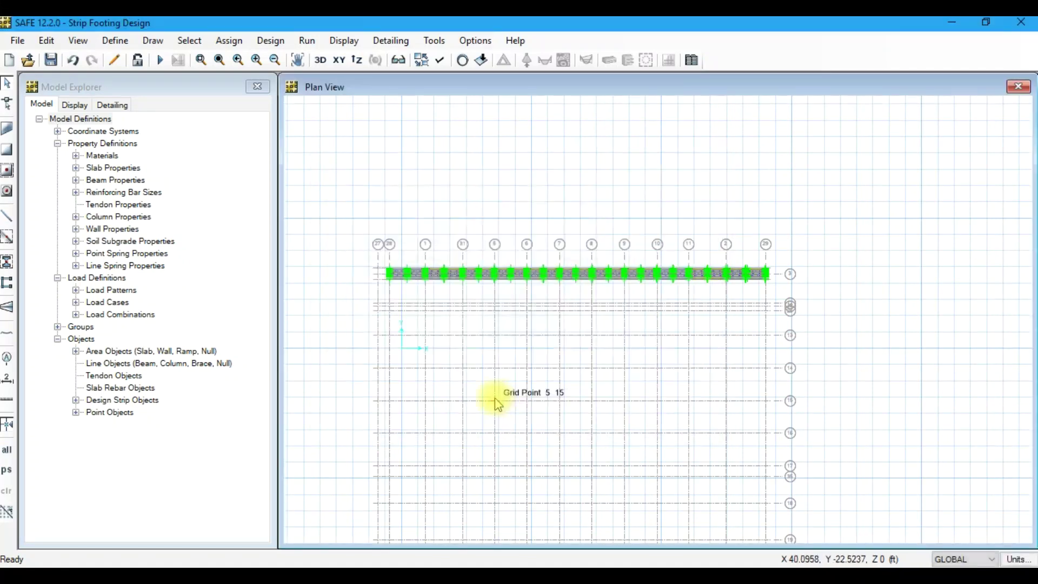
key(F5)
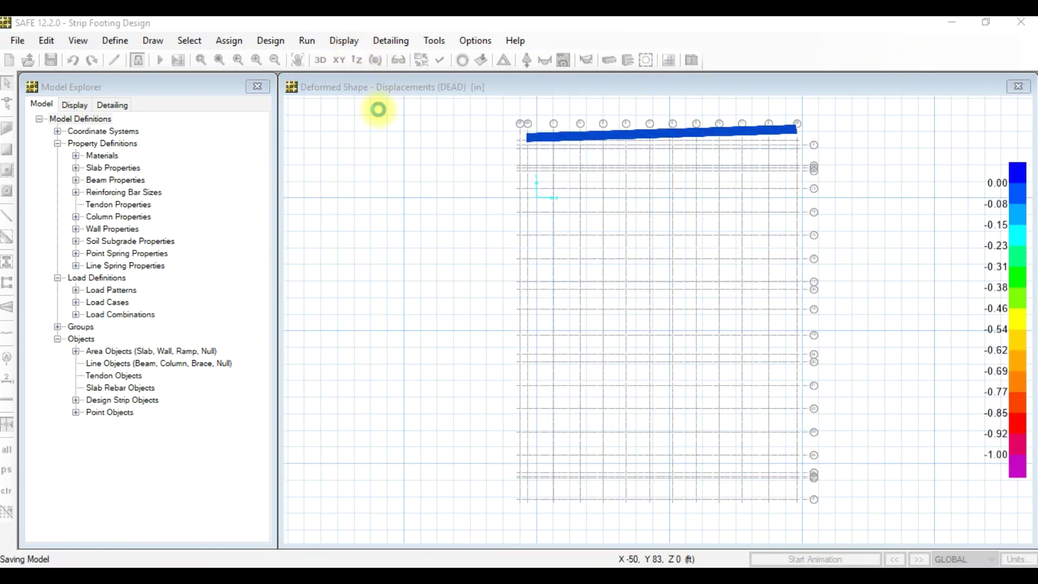
Switch to the Notepad notes briefly, then return to the SAFE model.
click(344, 41)
key(alt+Tab)
drag(622, 453, 181, 453)
key(alt+Tab)
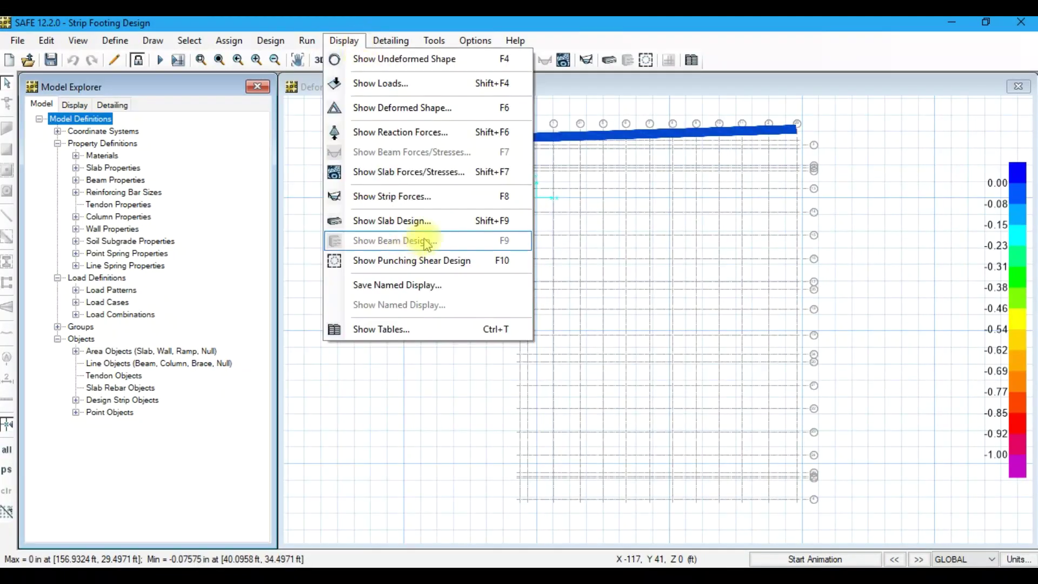
Plot F11, F22 and MMax slab force contours, shown on the undeformed shape.
click(456, 173)
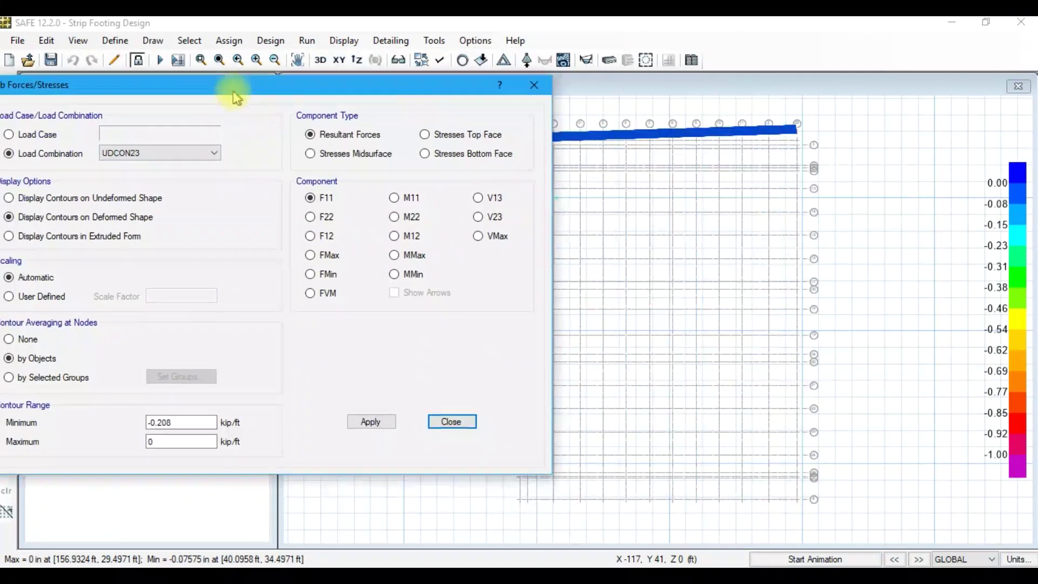
click(368, 421)
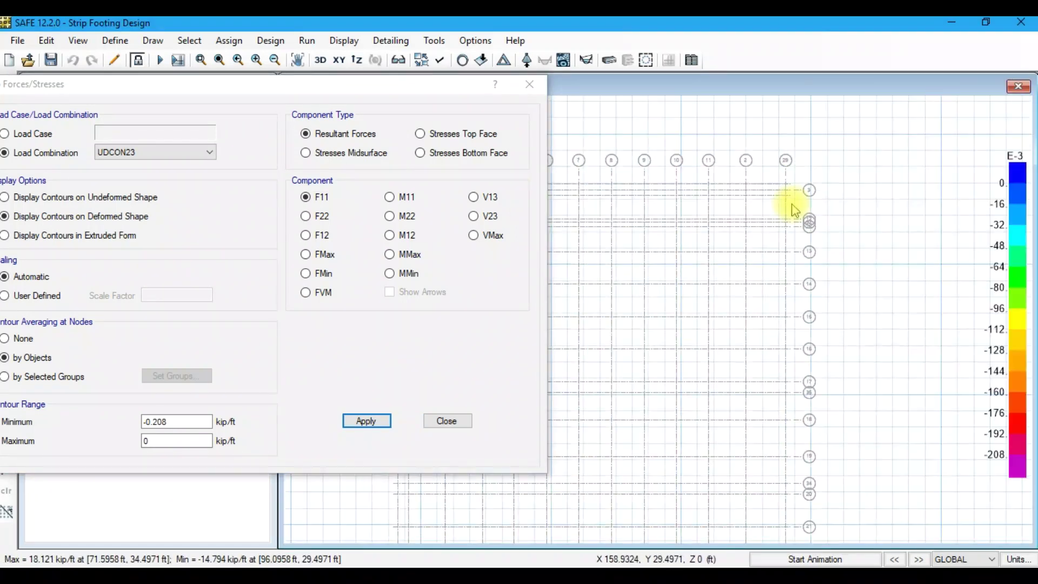
click(306, 217)
click(390, 254)
click(366, 420)
scroll(748, 185, up, 3)
scroll(793, 213, down, 3)
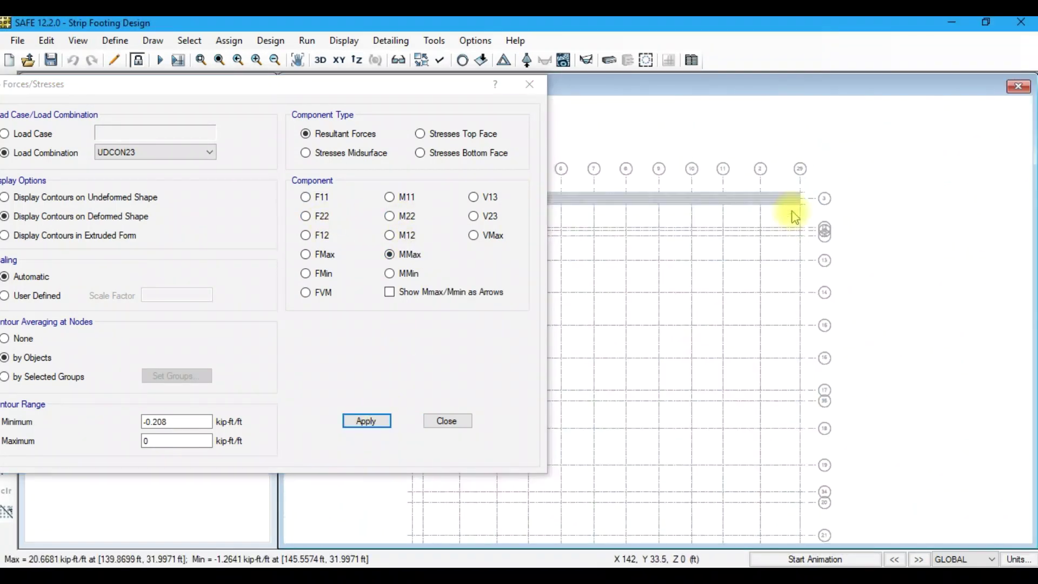
click(270, 40)
click(127, 195)
click(368, 422)
scroll(776, 203, up, 2)
scroll(799, 192, up, 1)
scroll(782, 199, up, 1)
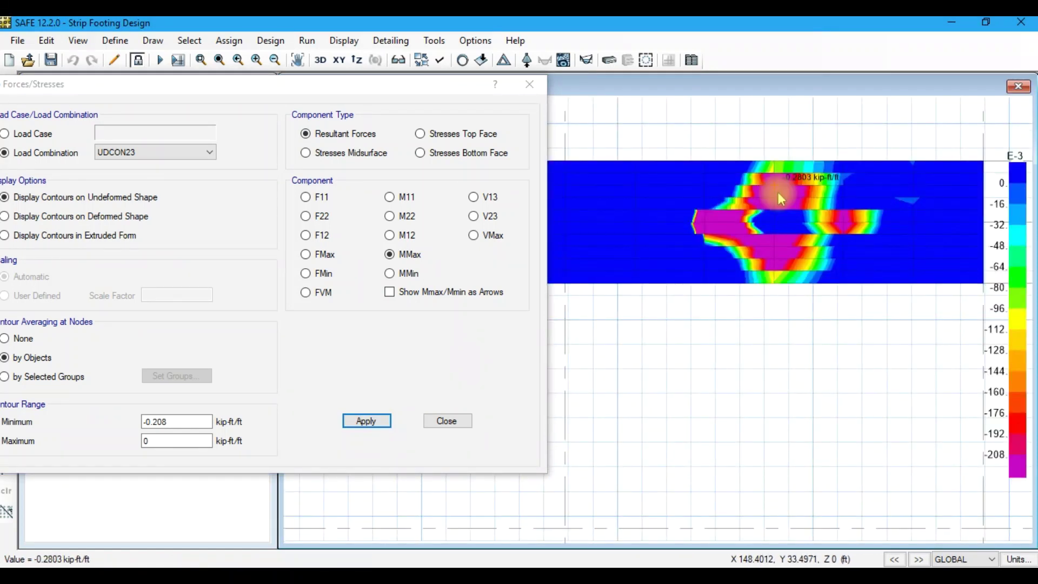
scroll(783, 206, down, 4)
Plot MMin moment contours with a 0 contour minimum, then VMax shear contours.
click(329, 115)
click(390, 274)
click(368, 421)
scroll(730, 211, up, 2)
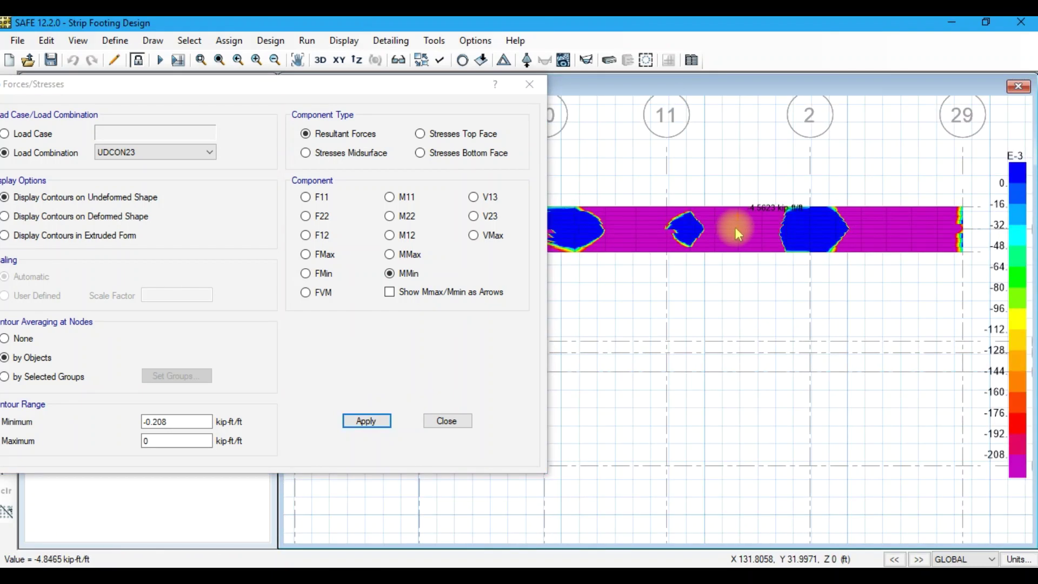
double_click(176, 421)
text(0)
click(366, 421)
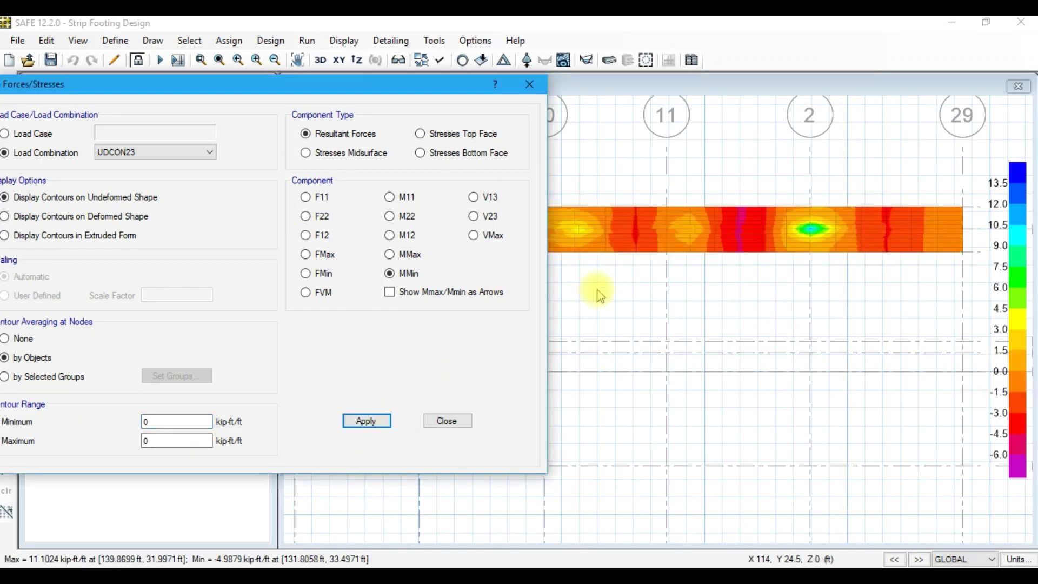
scroll(874, 209, up, 2)
click(474, 234)
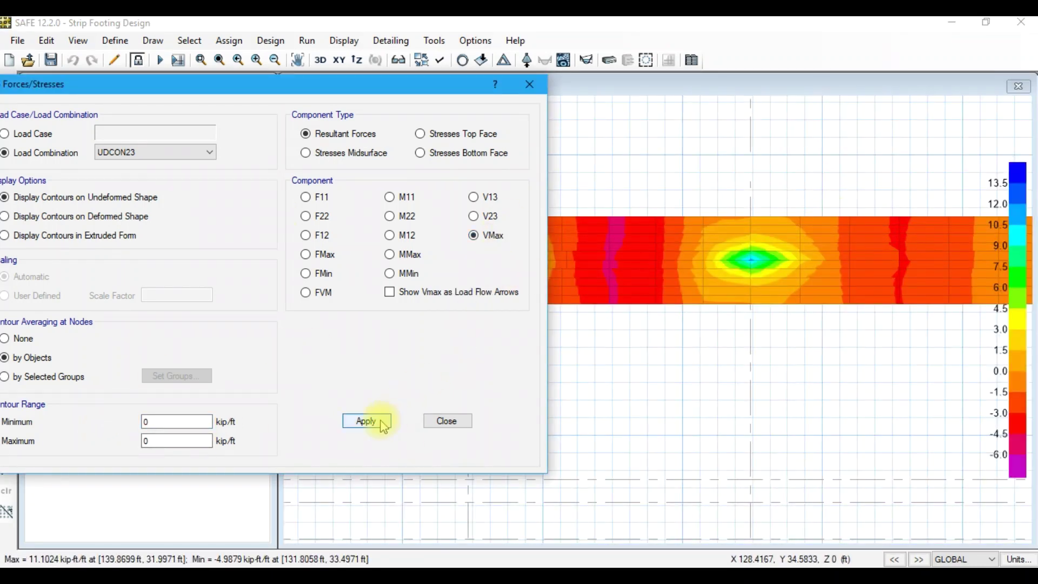
click(368, 421)
scroll(868, 281, down, 3)
scroll(897, 270, up, 5)
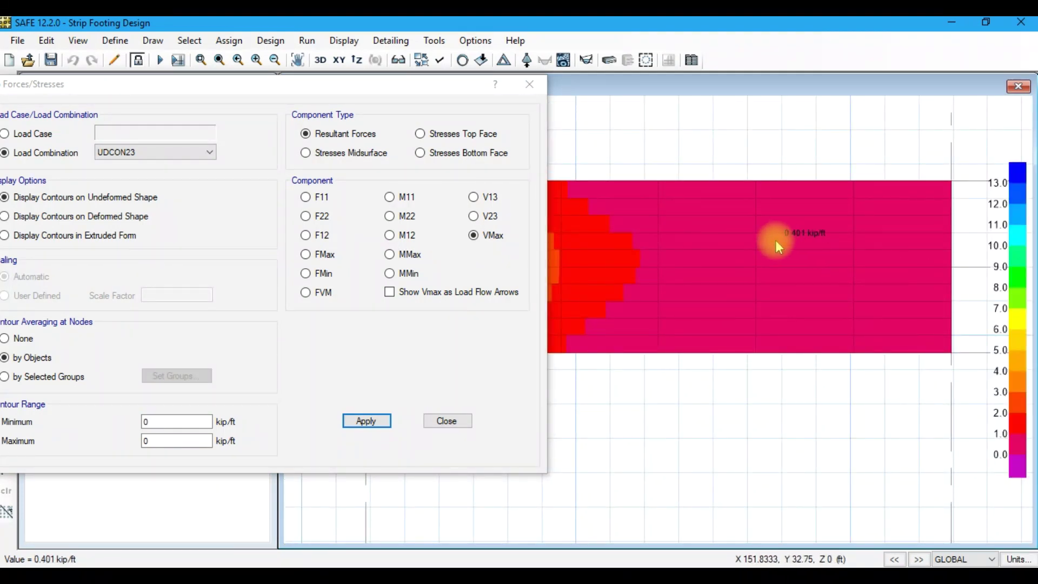
Plot S11 stress contours on the top face, bottom face and midsurface.
click(420, 133)
click(372, 423)
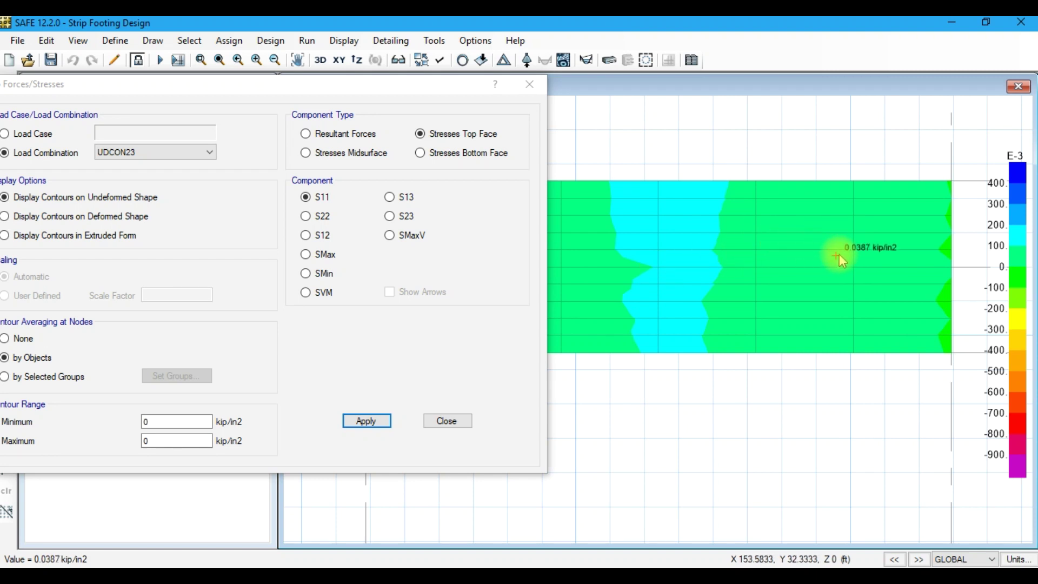
key(Down)
key(Return)
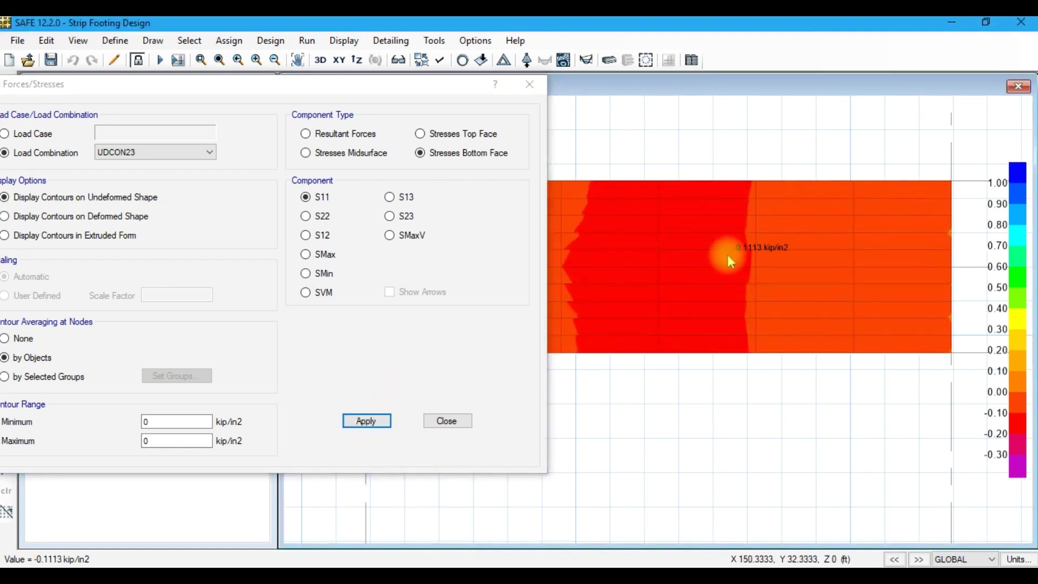
click(305, 153)
click(368, 421)
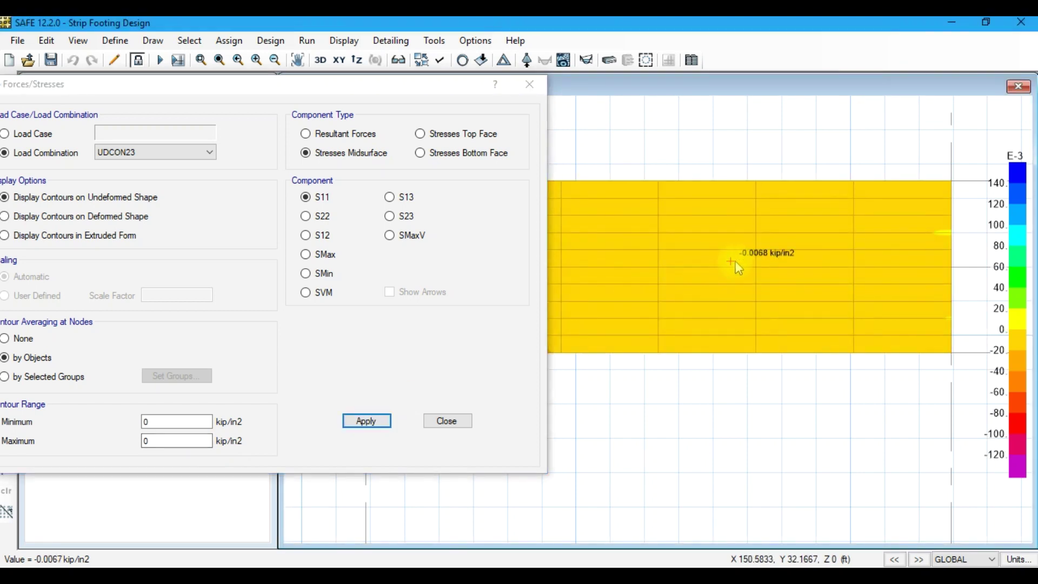
click(475, 157)
click(388, 420)
Plot bottom-face S22 and SMax stresses, then close the forces and stresses settings.
click(305, 216)
click(367, 421)
click(324, 255)
click(367, 421)
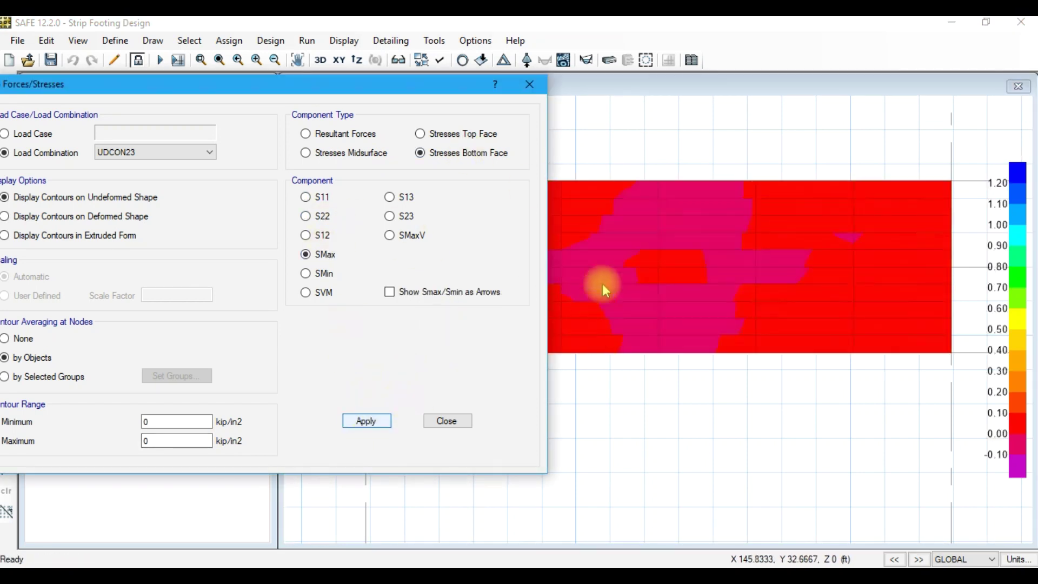
click(447, 421)
click(344, 41)
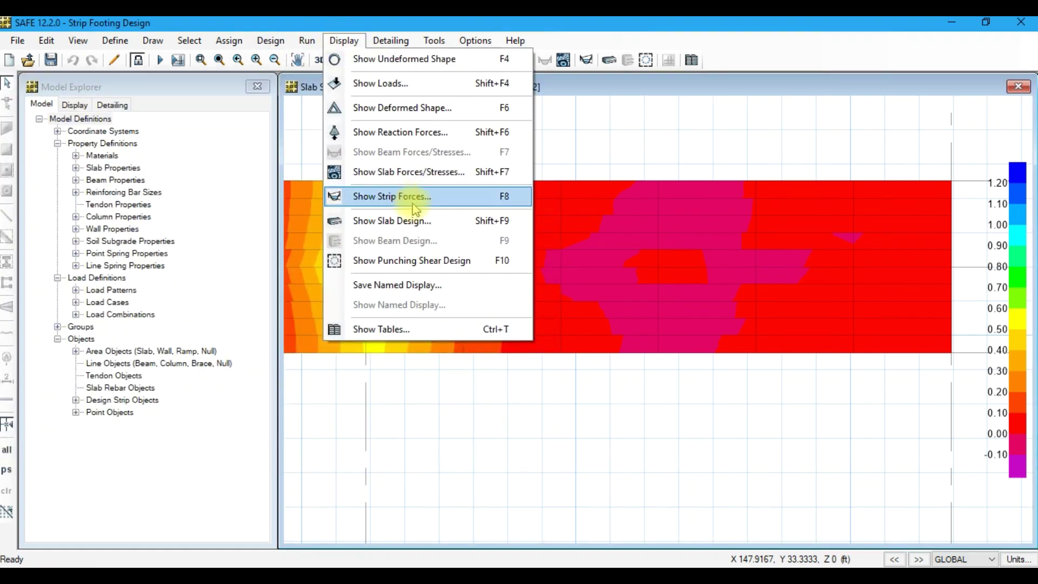
Show slab design flexural reinforcement with Finite Element Based design basis.
click(416, 196)
click(554, 468)
click(345, 40)
click(409, 221)
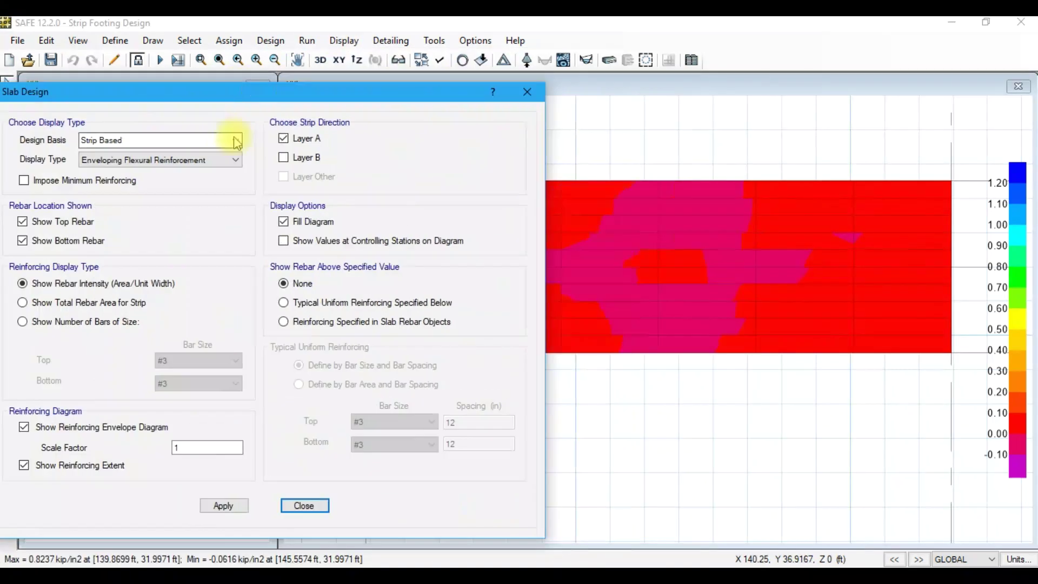
click(225, 140)
click(157, 160)
click(224, 501)
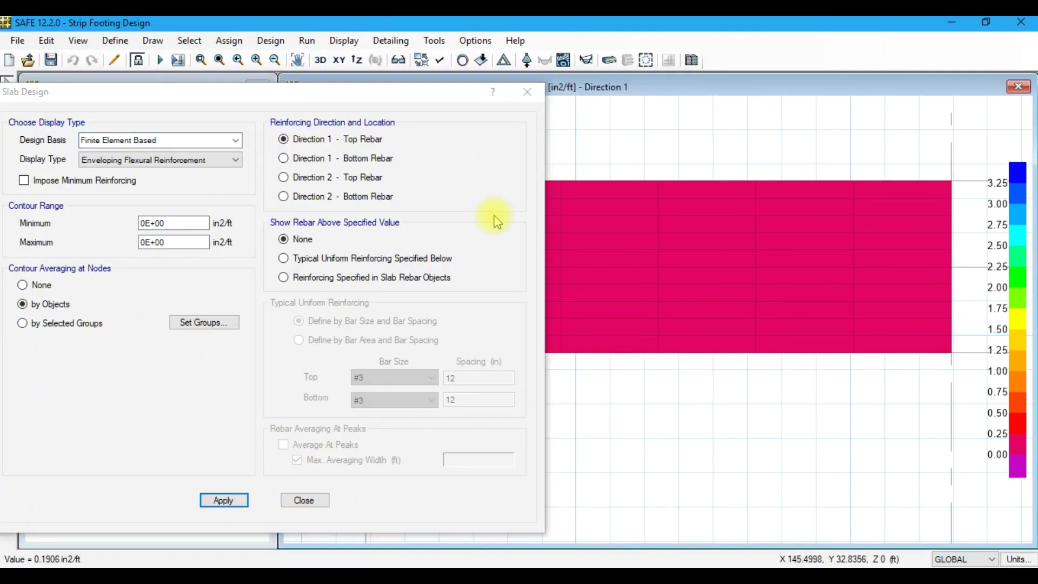
Start a STEEL REINFORCEMENT section at the end of the notes, then refocus the slab design settings.
key(alt+Tab)
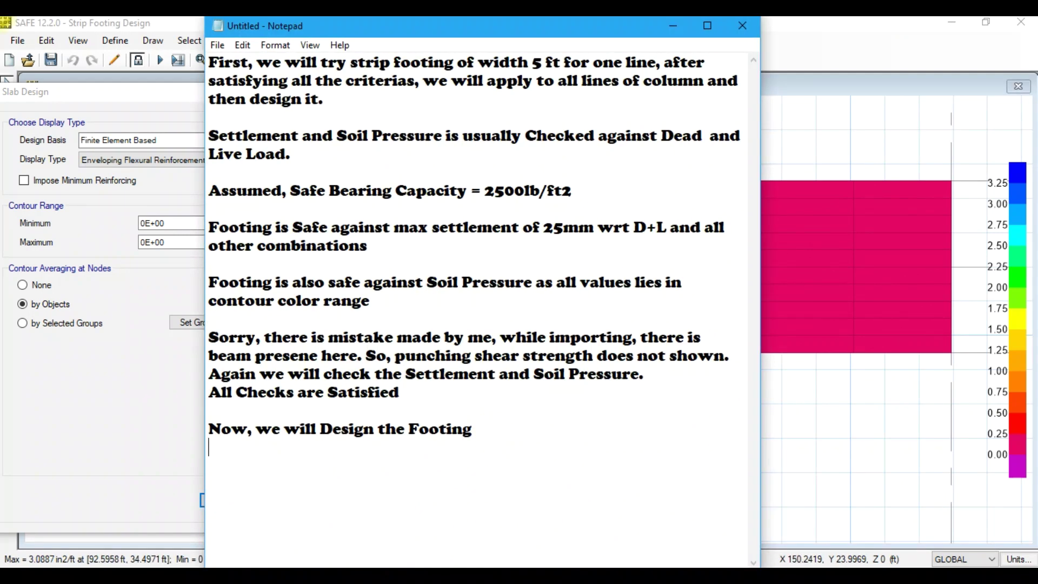
key(ctrl+End)
key(Return)
key(Return)
key(Return)
click(352, 128)
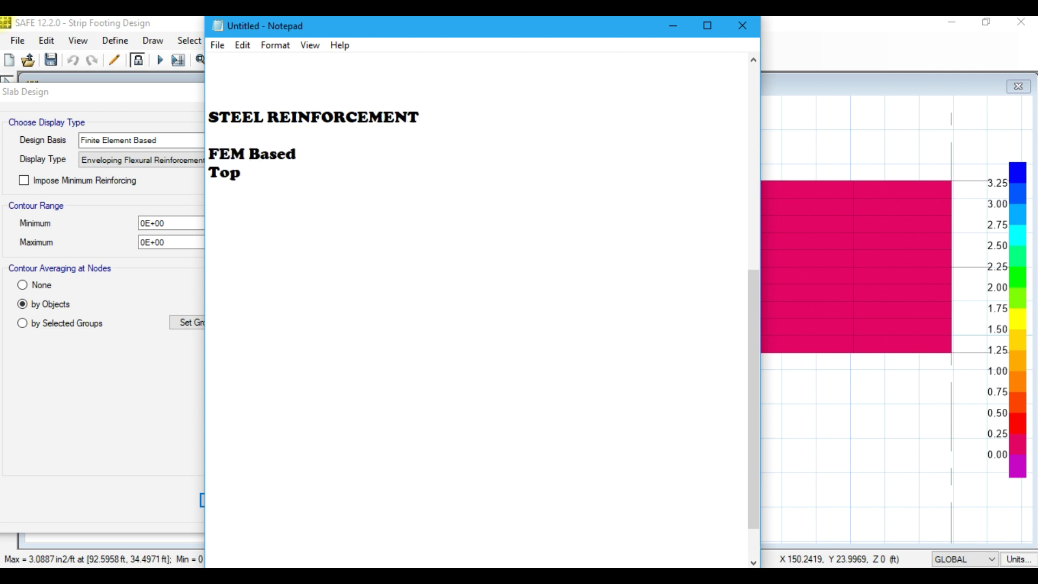
drag(422, 34, 276, 219)
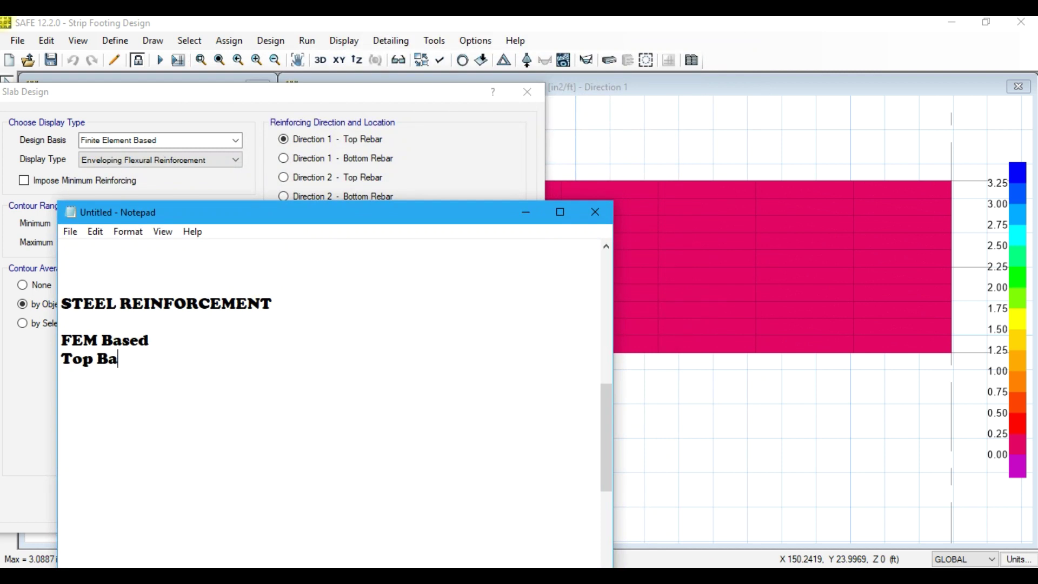
click(344, 100)
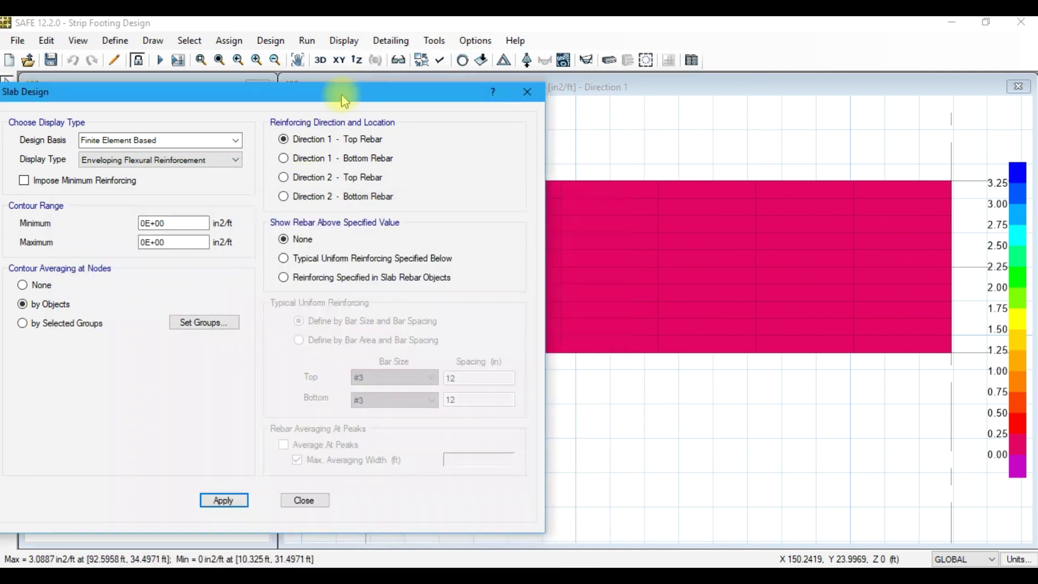
Compare Direction 1 top rebar against uniform bars at 8 in and 6 in, then #4 at 6 in.
click(316, 259)
click(224, 501)
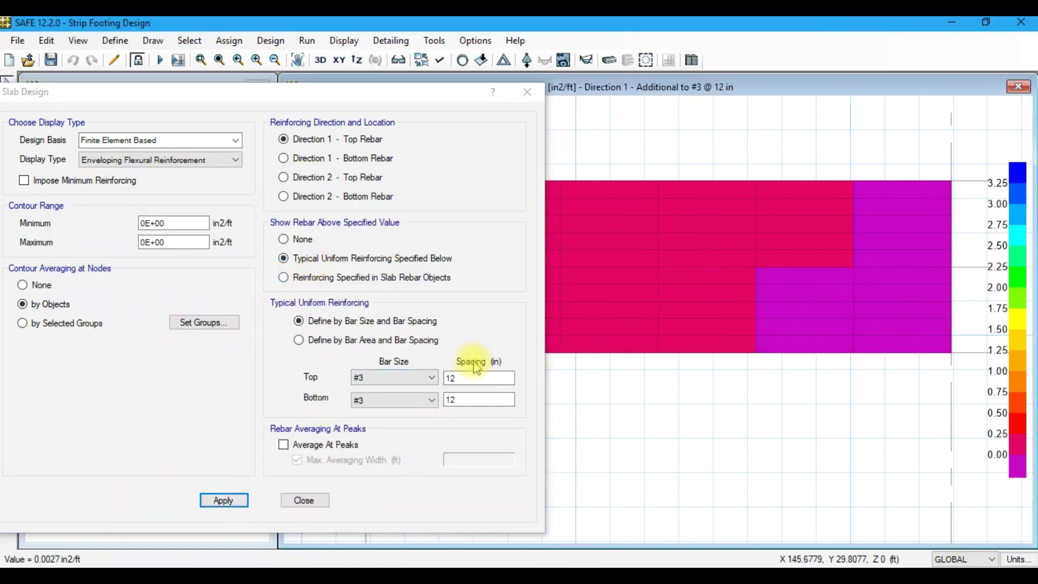
double_click(473, 378)
text(8)
click(224, 501)
scroll(895, 300, down, 2)
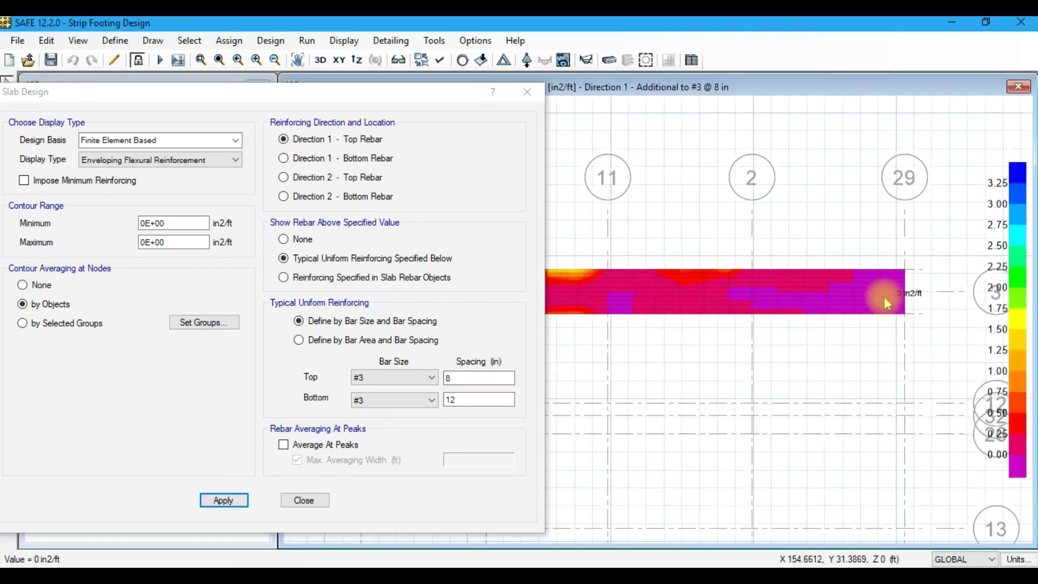
double_click(470, 378)
text(6)
click(238, 501)
click(360, 378)
click(379, 397)
click(237, 502)
scroll(735, 204, down, 1)
scroll(712, 294, down, 2)
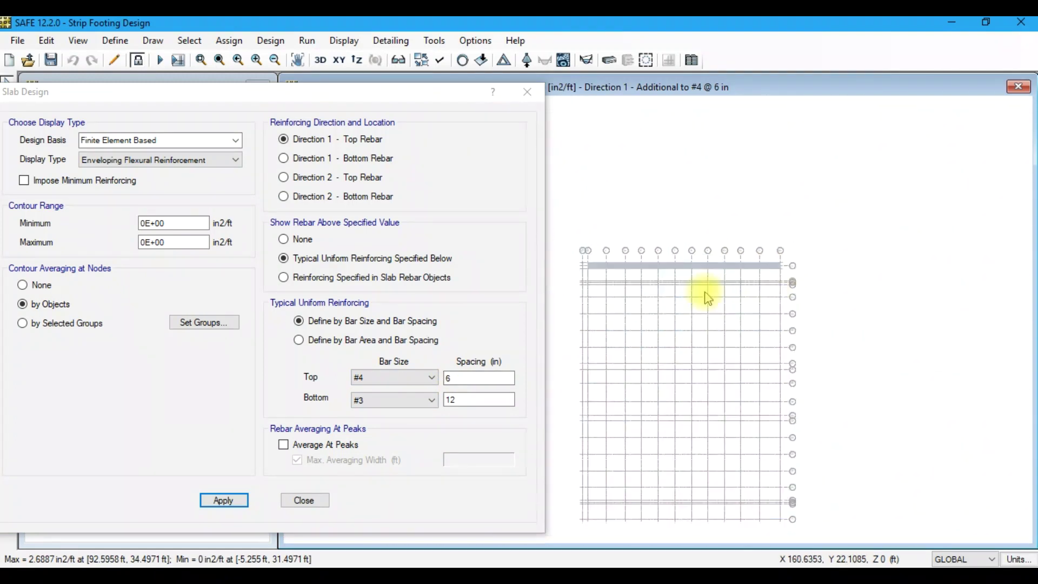
scroll(621, 268, up, 4)
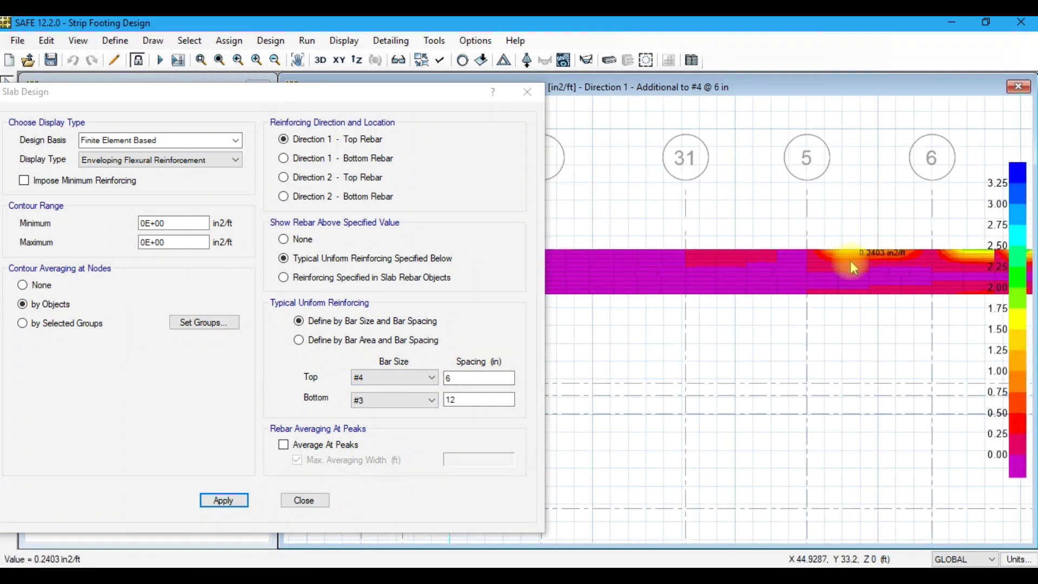
Check #4 and then #6 top bars at 5 in spacing and review the contours.
double_click(474, 377)
text(5)
click(240, 505)
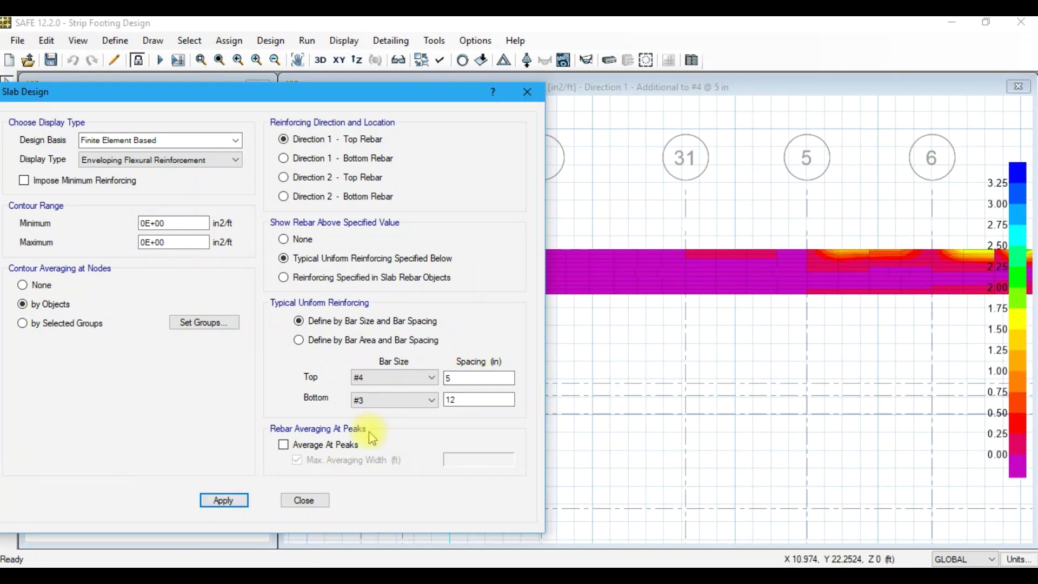
click(411, 378)
click(379, 409)
click(223, 500)
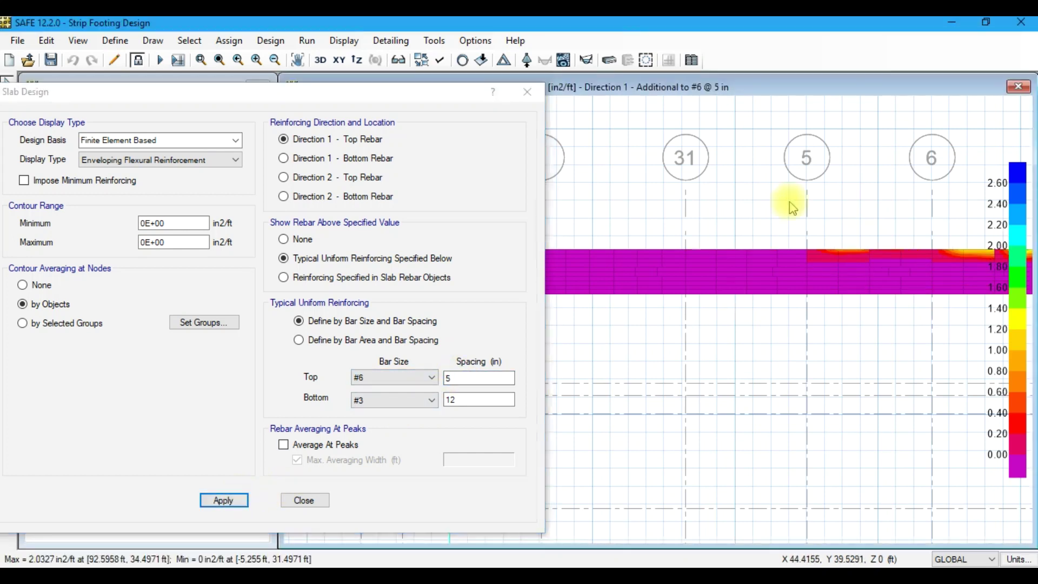
scroll(625, 250, down, 3)
scroll(853, 243, down, 2)
scroll(848, 264, up, 5)
scroll(779, 277, down, 2)
scroll(745, 259, down, 1)
scroll(614, 259, down, 2)
scroll(615, 259, up, 5)
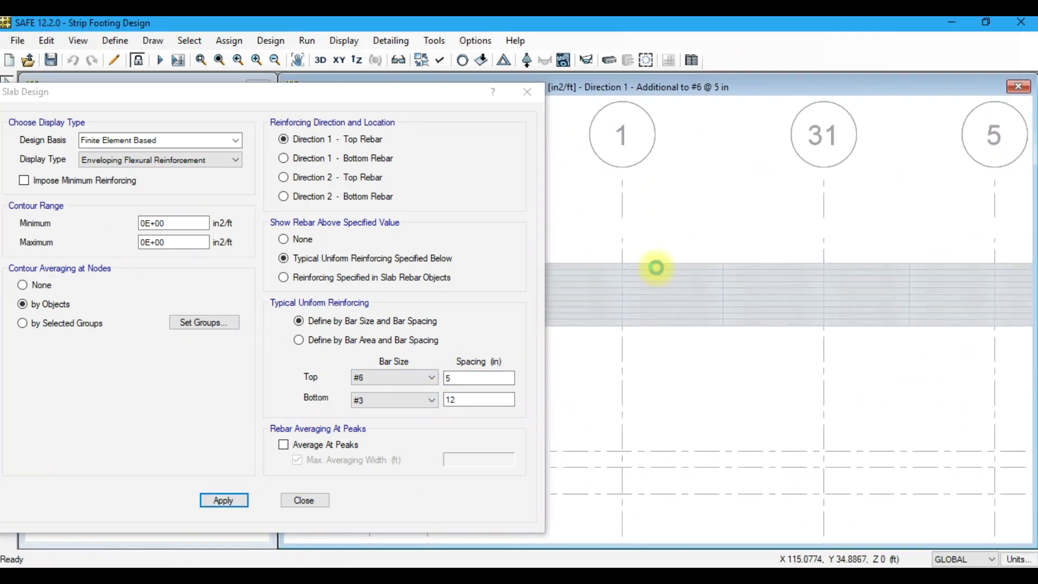
After glancing at the notes, check Direction 1 bottom rebar with #3 at 8 in, then #4 bars.
click(779, 519)
text(Bot in X)
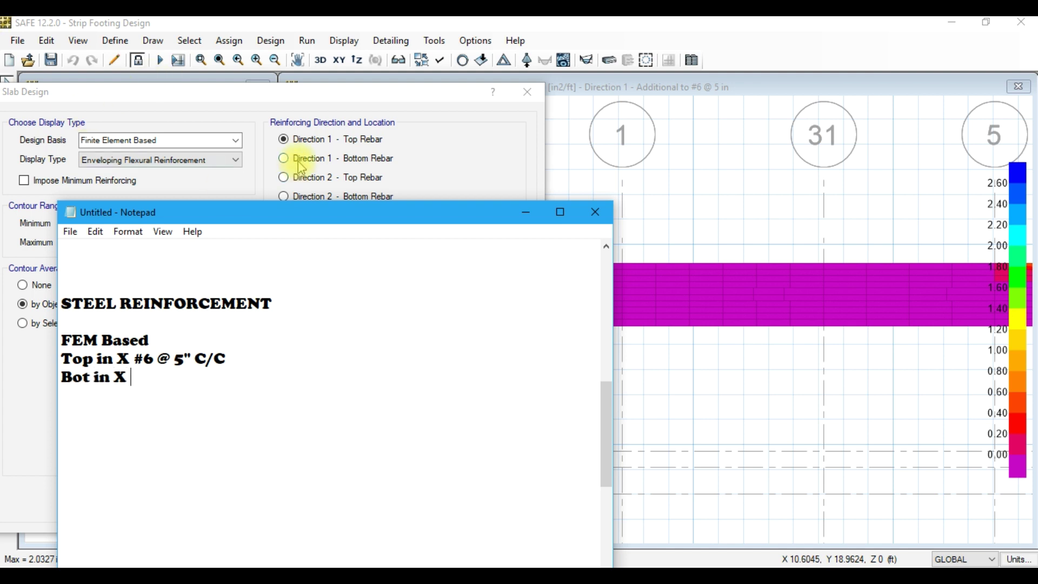
click(301, 162)
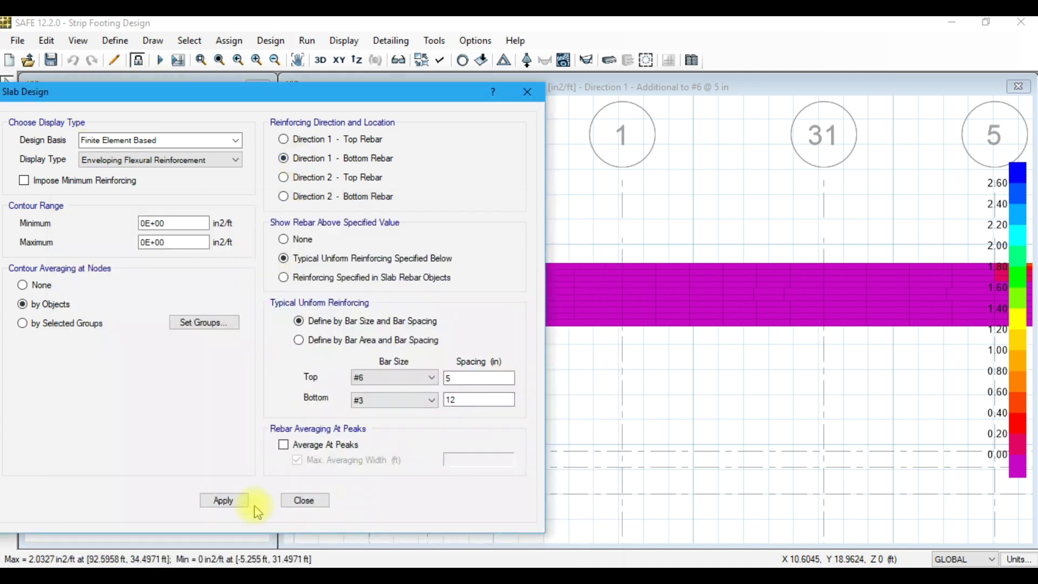
click(224, 500)
click(473, 399)
click(237, 503)
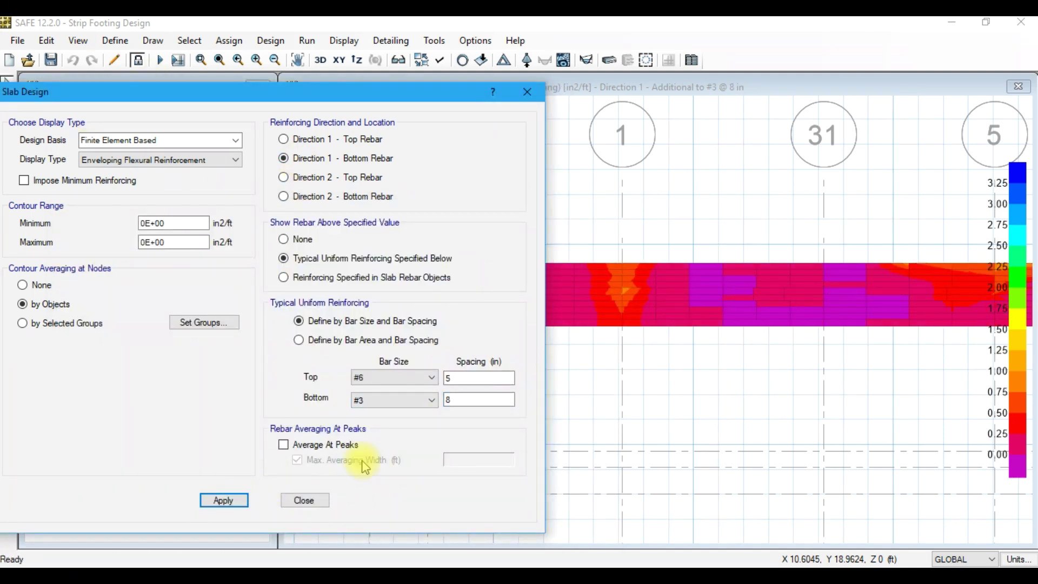
text(6)
click(432, 400)
click(394, 417)
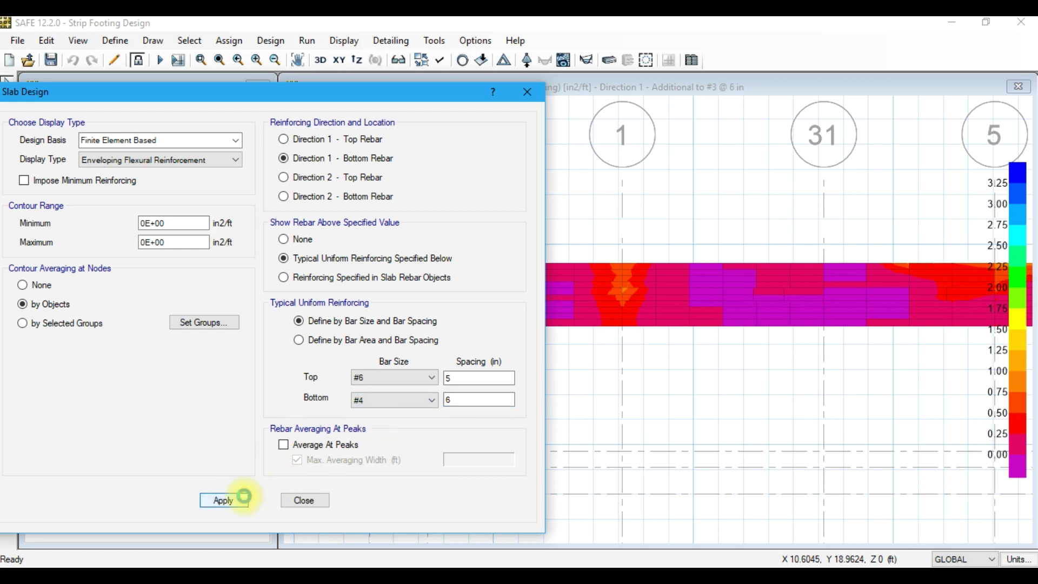
click(224, 500)
Try #4 bottom bars at 4 in, then settle on #6 bottom bars at 5 in.
double_click(456, 398)
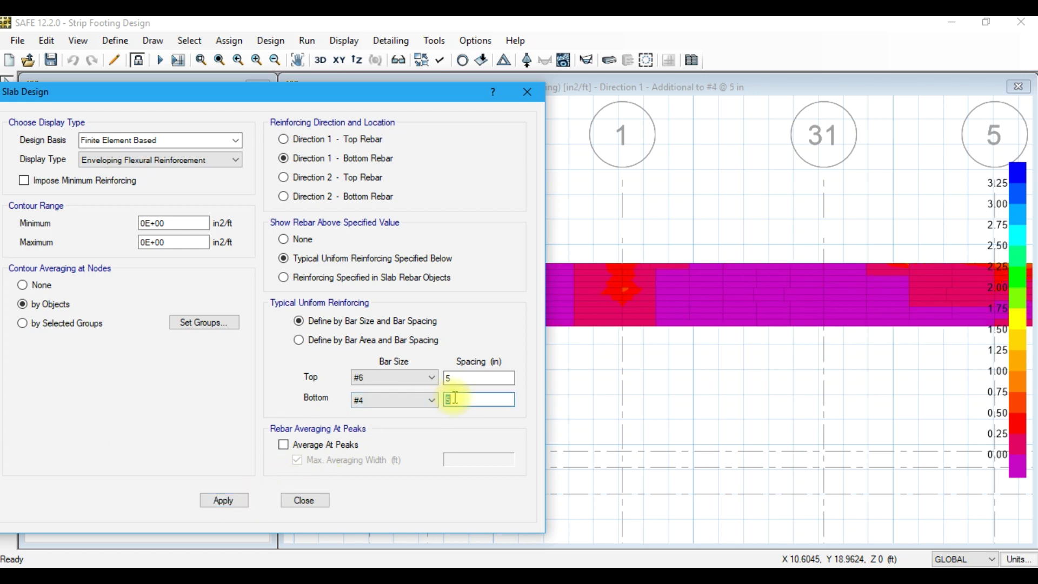
text(4)
click(237, 498)
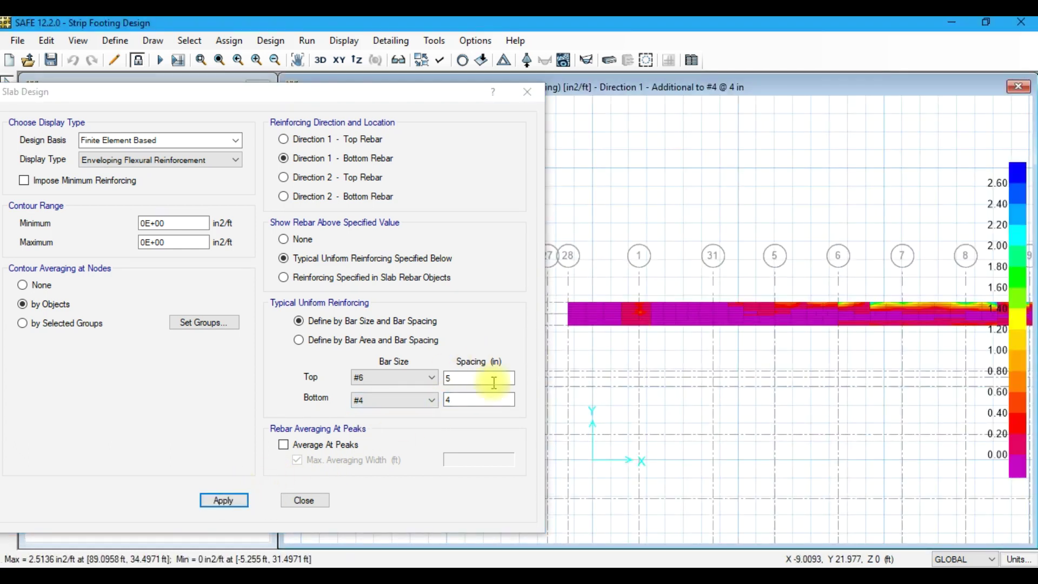
click(417, 400)
click(414, 435)
click(224, 501)
double_click(472, 401)
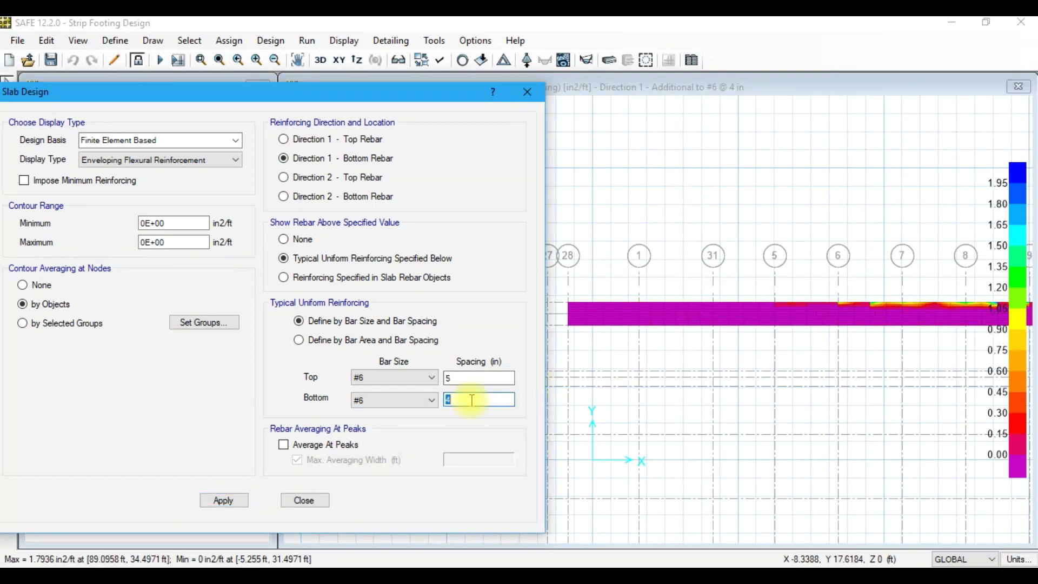
text(5)
click(224, 500)
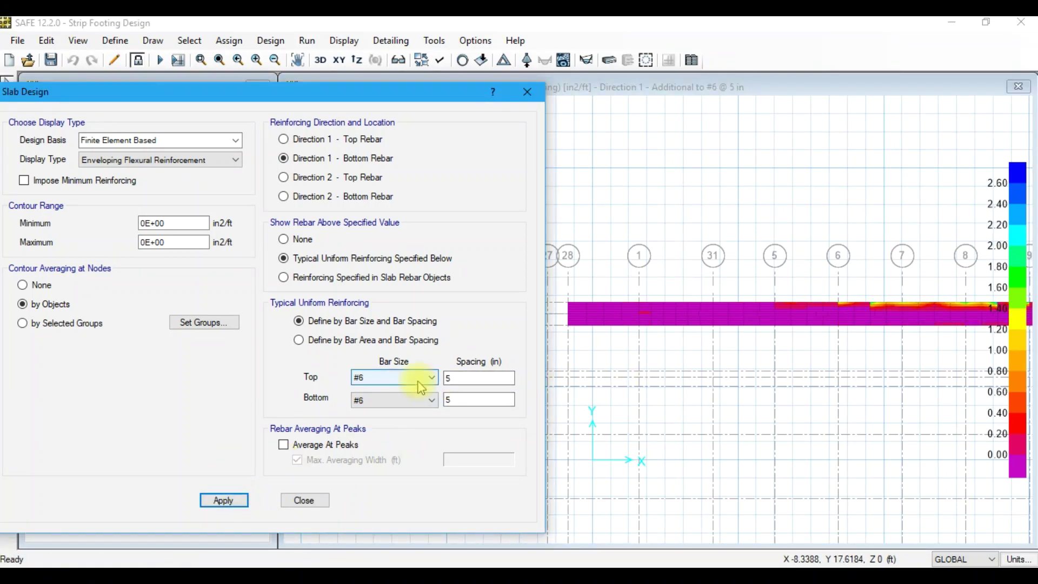
Inspect the plan-view contours and pick the Direction 2 top rebar results.
click(918, 329)
scroll(873, 313, up, 2)
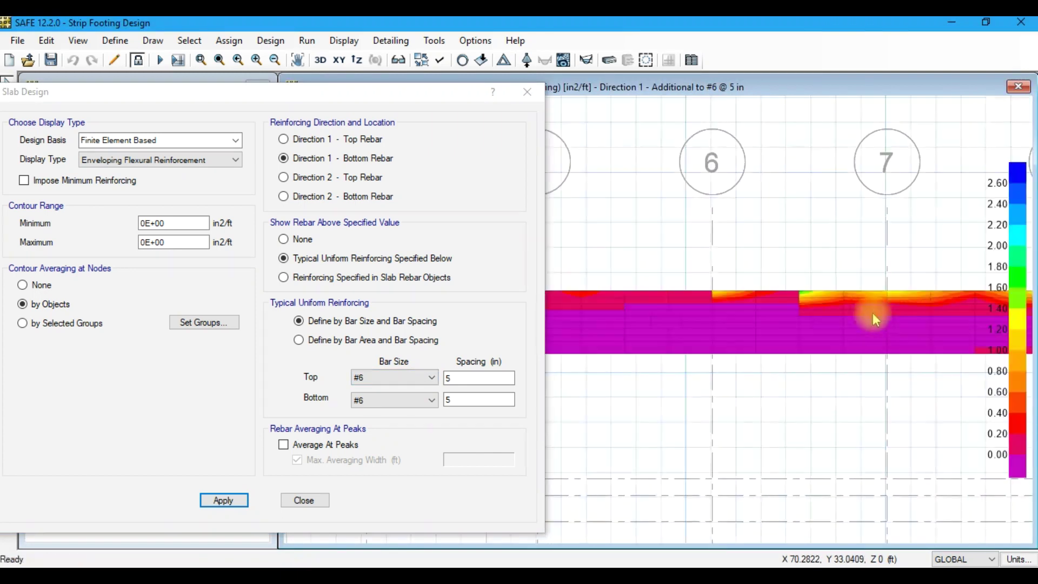
scroll(690, 331, down, 3)
scroll(694, 347, up, 1)
scroll(747, 336, up, 3)
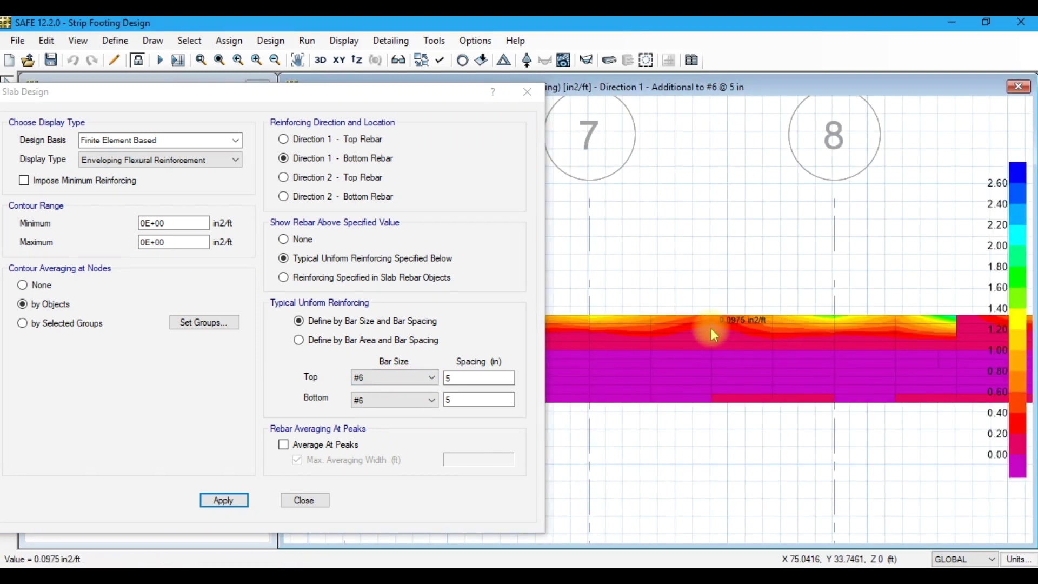
click(367, 181)
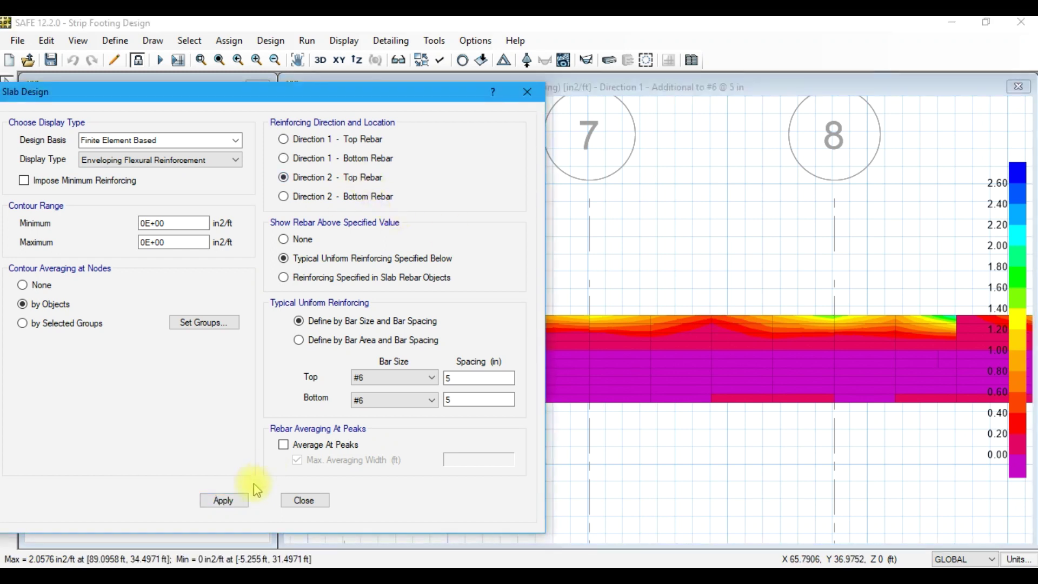
Display Direction 2 top rebar and test #4 top bars at 5 in and 6 in.
click(242, 497)
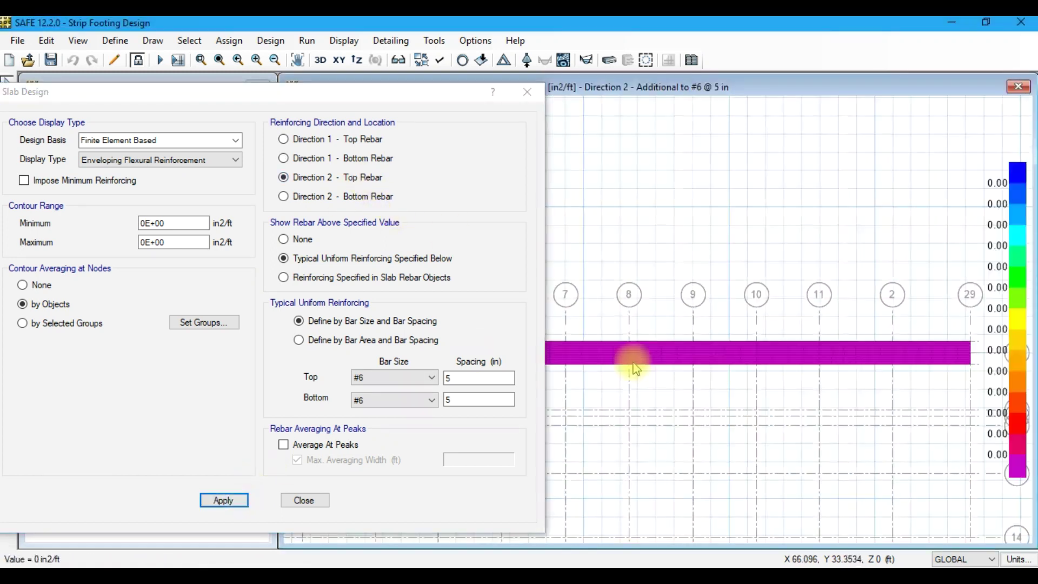
scroll(579, 324, up, 2)
scroll(582, 324, up, 3)
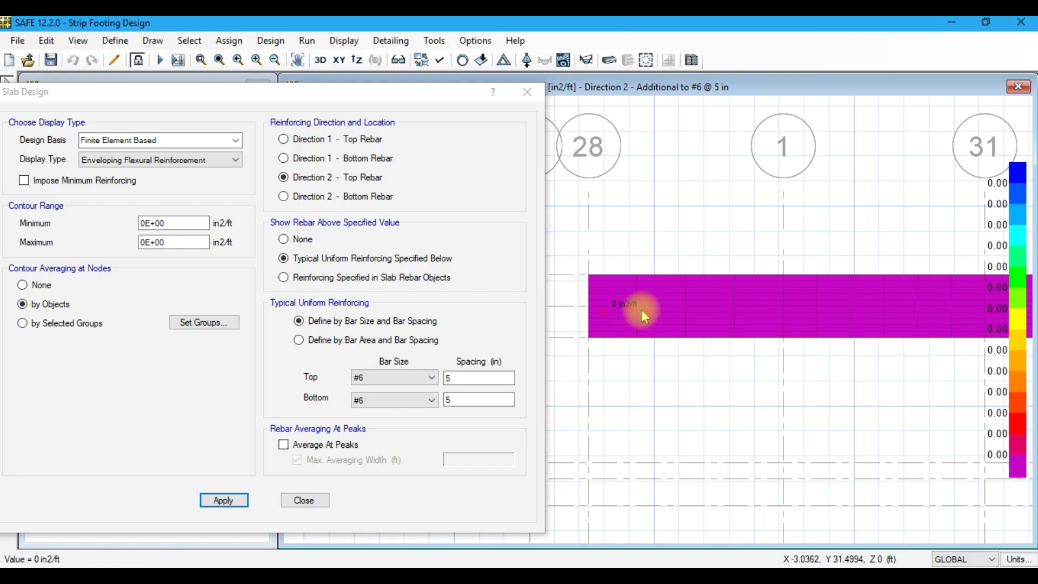
click(431, 377)
click(390, 391)
click(227, 502)
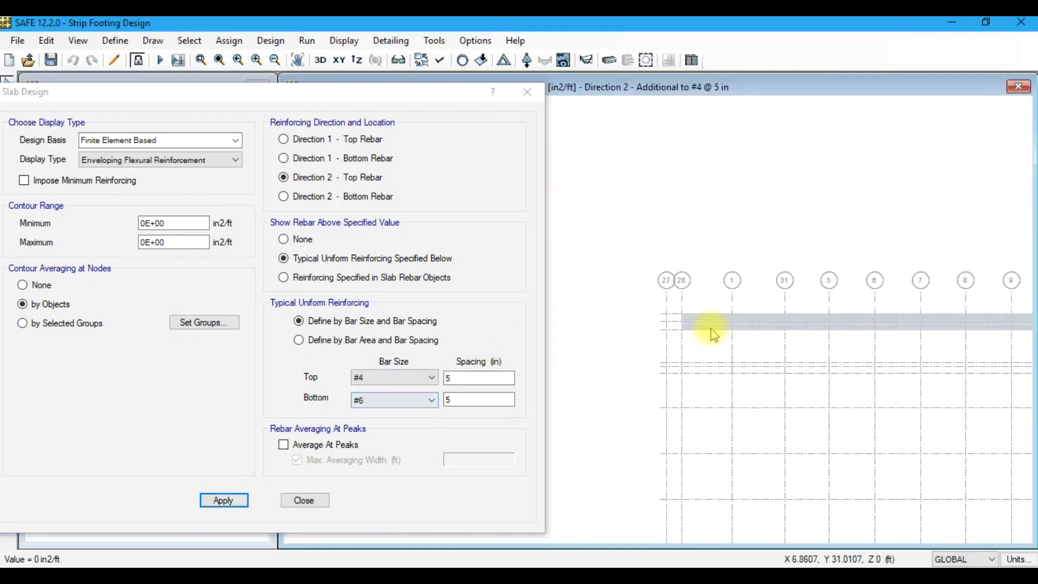
scroll(711, 332, up, 2)
scroll(776, 313, up, 3)
double_click(476, 378)
text(6)
click(223, 500)
Test #4 top bars at wider 8 in and 9 in spacings.
double_click(474, 378)
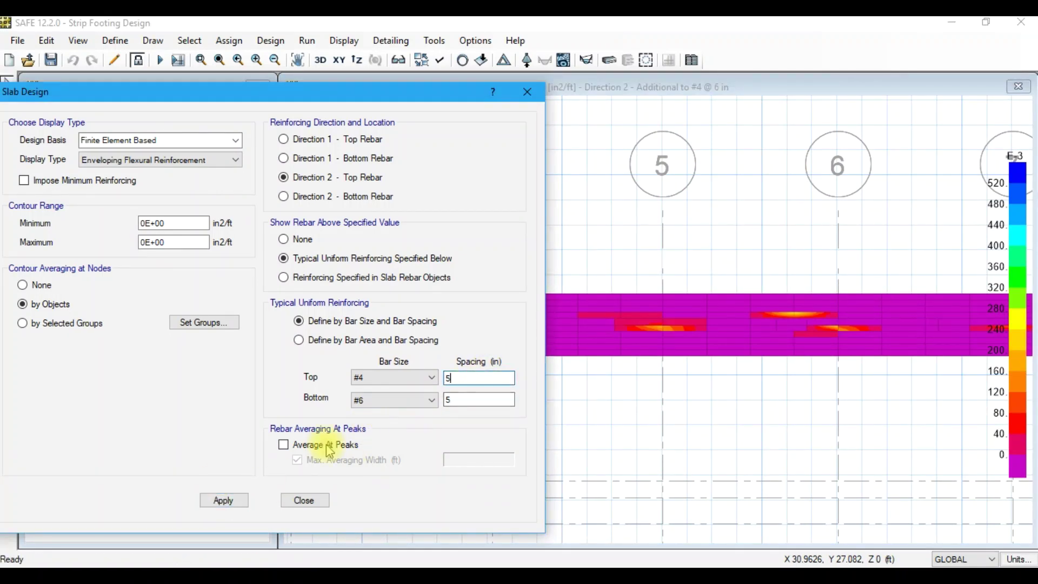
scroll(589, 283, down, 3)
double_click(475, 378)
text(8)
click(233, 498)
scroll(838, 324, up, 3)
double_click(488, 379)
text(9)
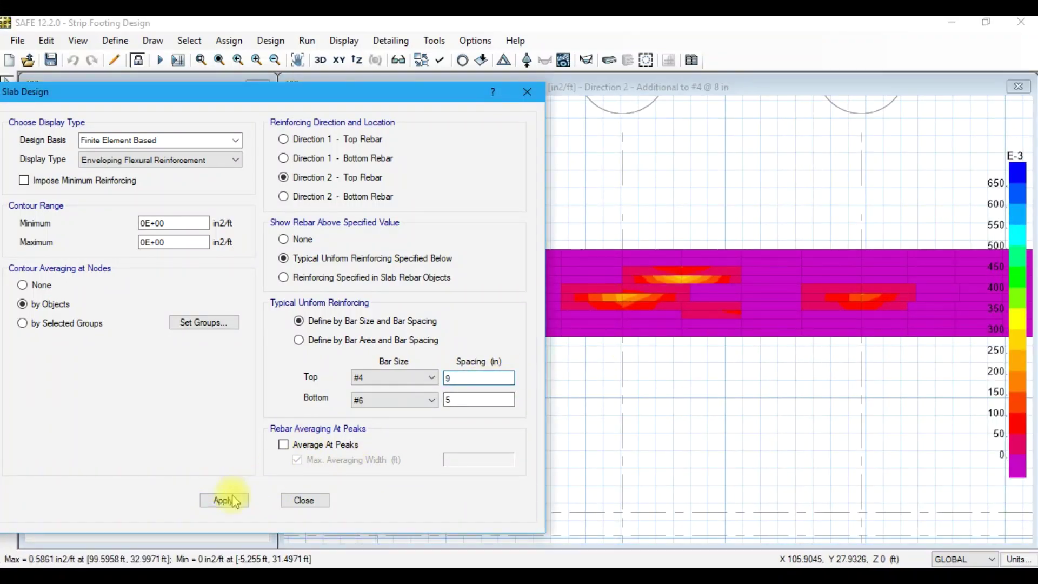
click(248, 493)
Test #3 top bars at 6 in, settle on 5 in, and bring the notes forward.
click(394, 378)
click(223, 500)
double_click(491, 378)
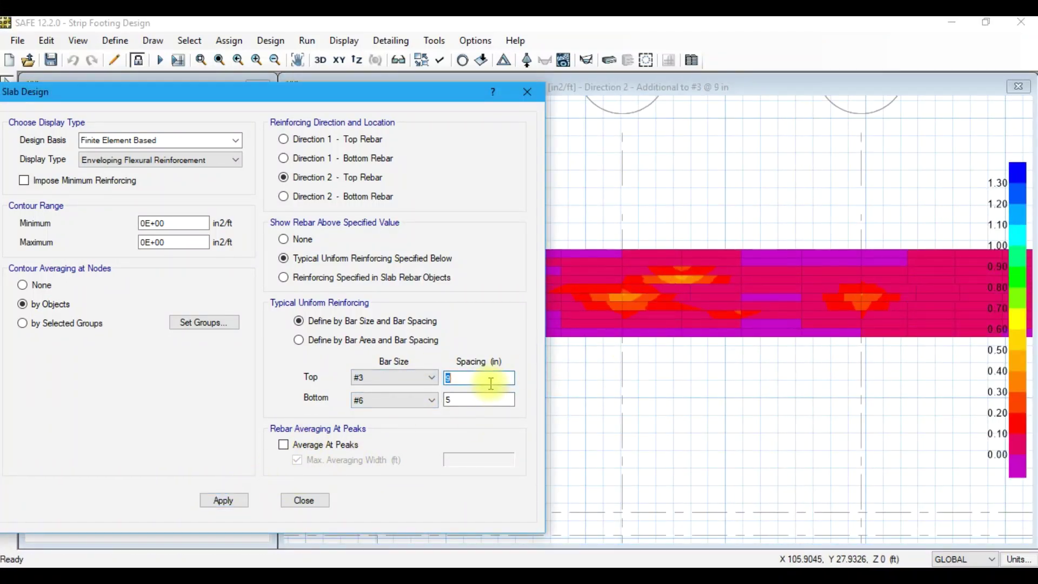
text(6)
click(224, 499)
scroll(649, 265, down, 2)
scroll(622, 254, down, 2)
scroll(614, 245, up, 5)
double_click(467, 377)
text(5)
click(222, 500)
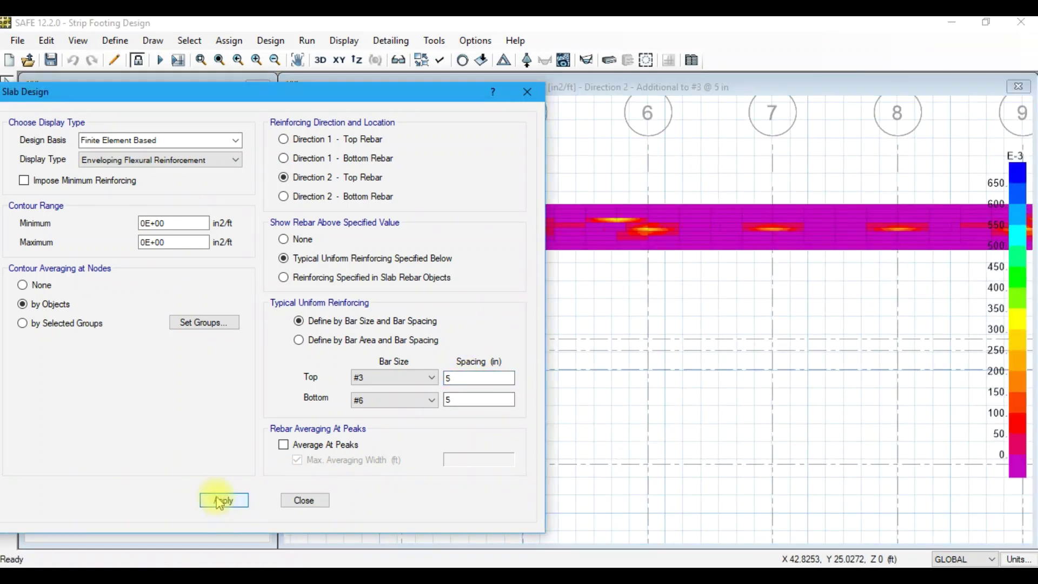
click(706, 566)
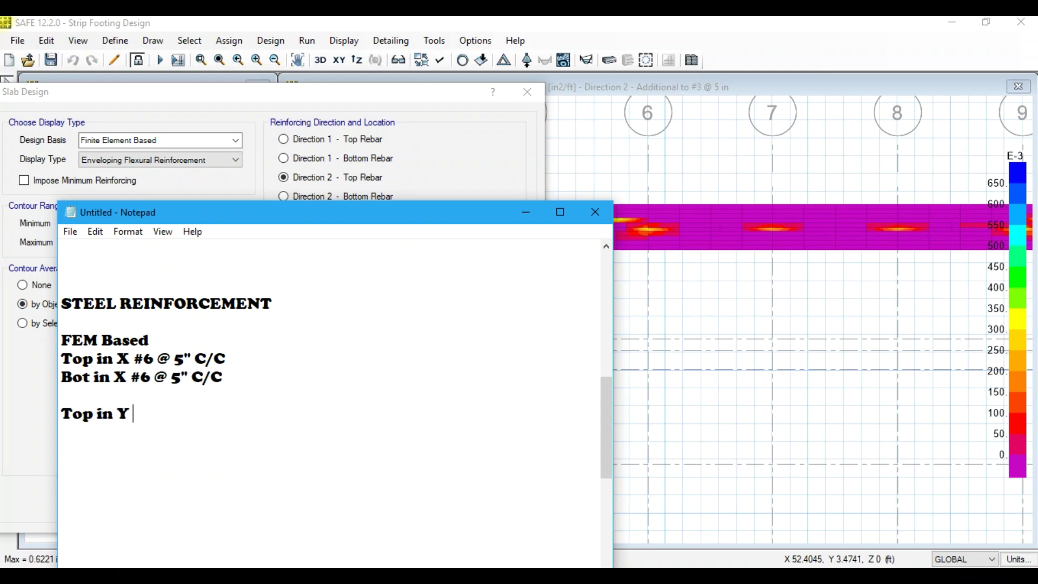
Record the X bottom line and Y top steel as #3 @ 5" C/C in the notes, then return to Slab Design.
click(526, 212)
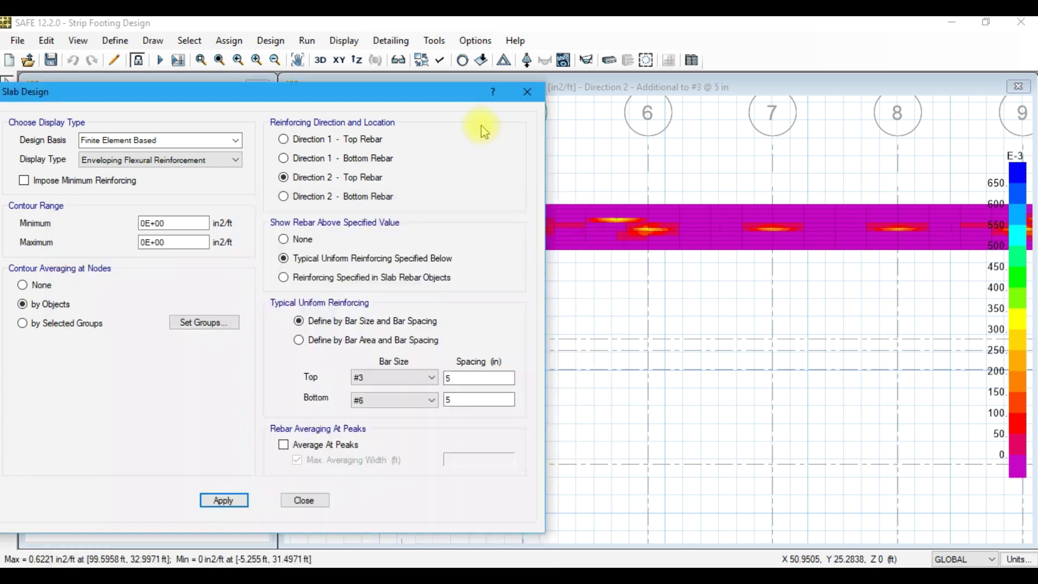
click(763, 528)
text(Bot in Y)
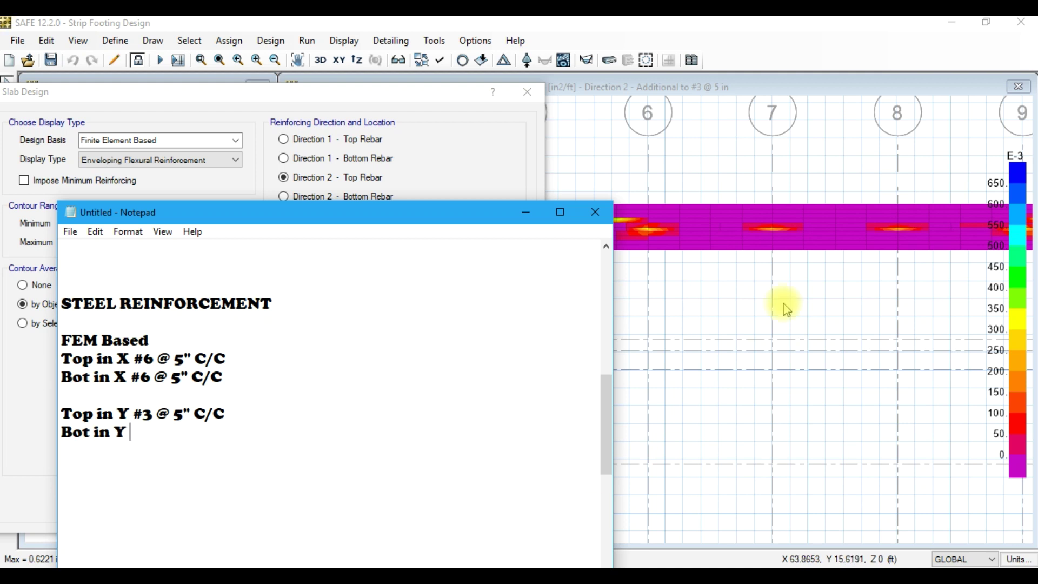
click(444, 155)
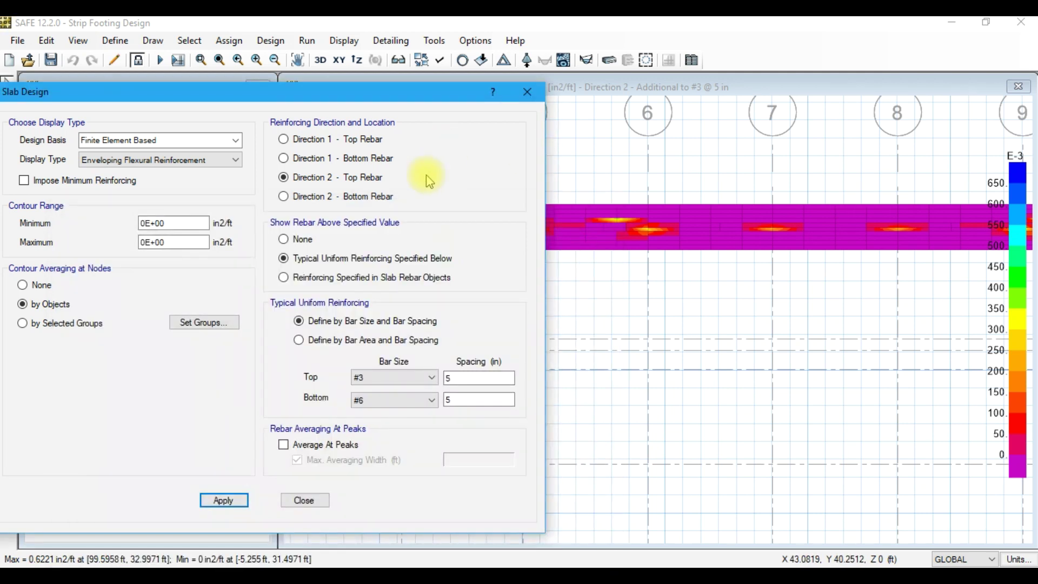
Show Direction 2 bottom rebar checked against #4 bars and inspect the strip in plan.
key(Return)
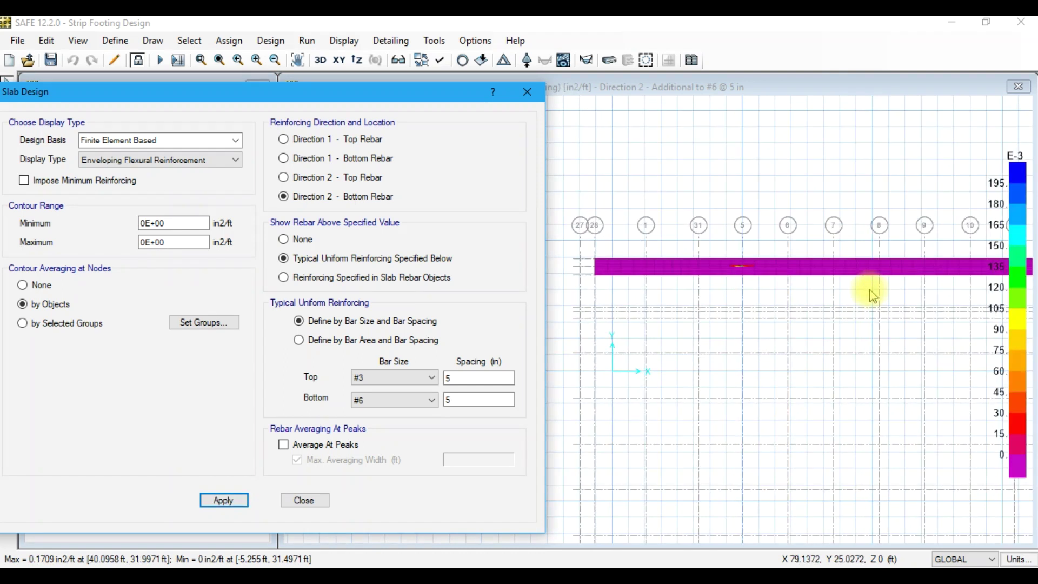
click(431, 400)
click(378, 421)
click(224, 500)
double_click(455, 400)
text(8)
click(737, 254)
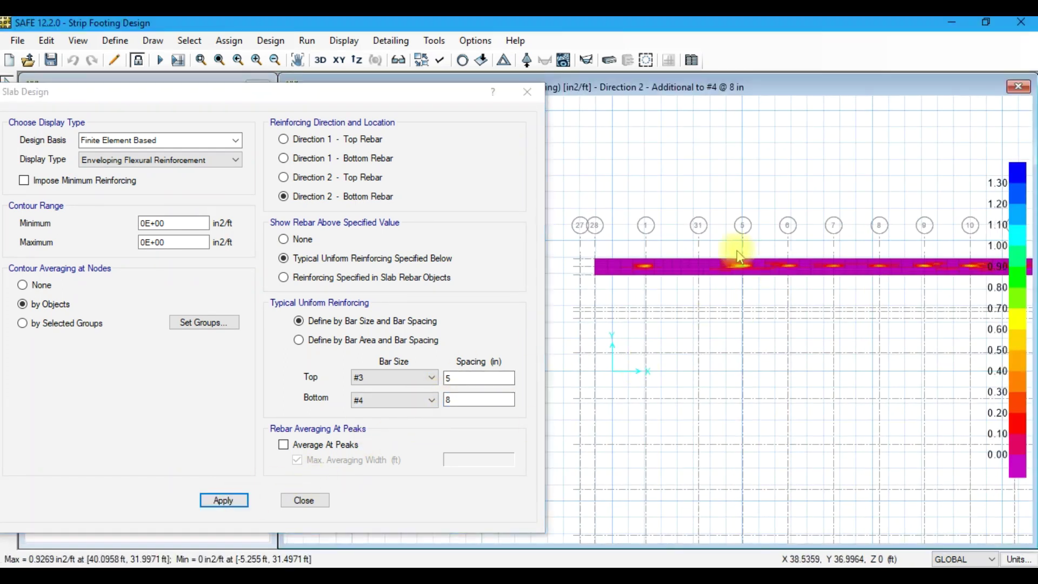
scroll(730, 271, up, 5)
Try #4 bottom bars at 6 in, settle on 5 in, and log it in the notes.
double_click(458, 400)
text(6)
click(224, 501)
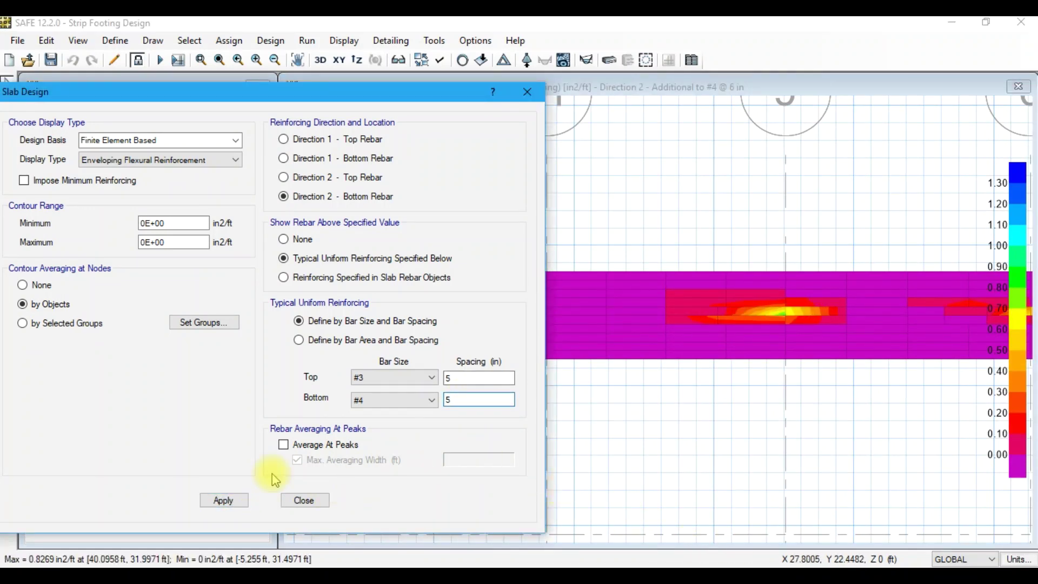
click(224, 501)
click(749, 514)
text(Strip Based)
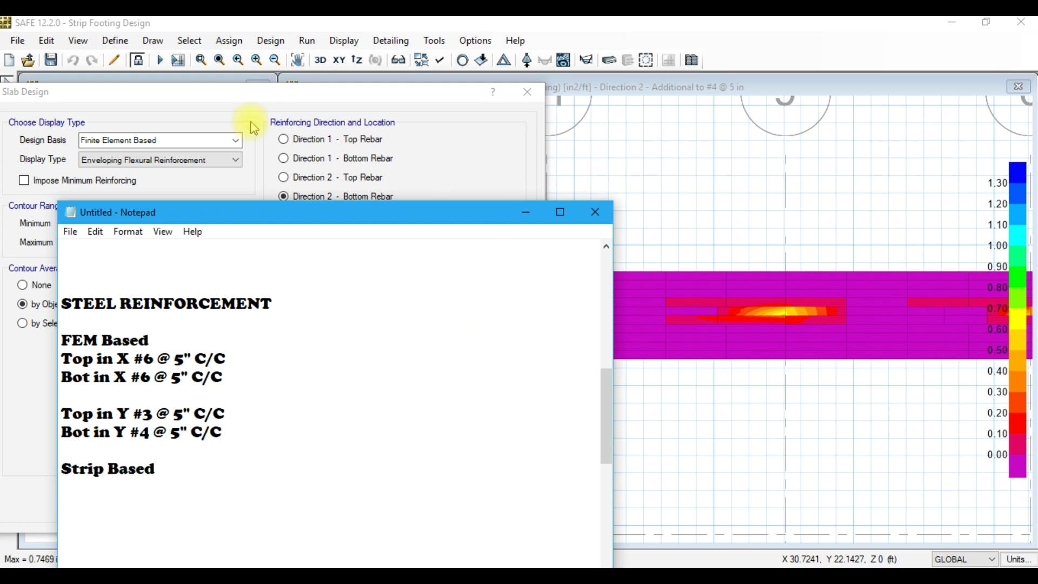
click(236, 140)
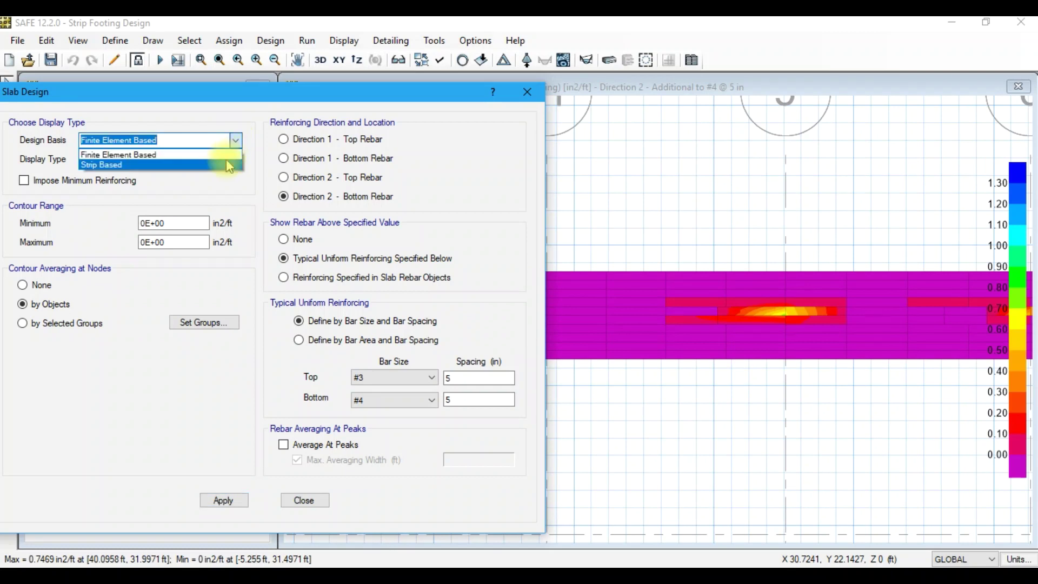
Switch the design basis to Strip Based without uniform comparison and review the strips.
click(226, 161)
click(233, 505)
click(283, 284)
click(224, 505)
scroll(765, 347, down, 2)
scroll(783, 362, down, 2)
scroll(783, 362, up, 4)
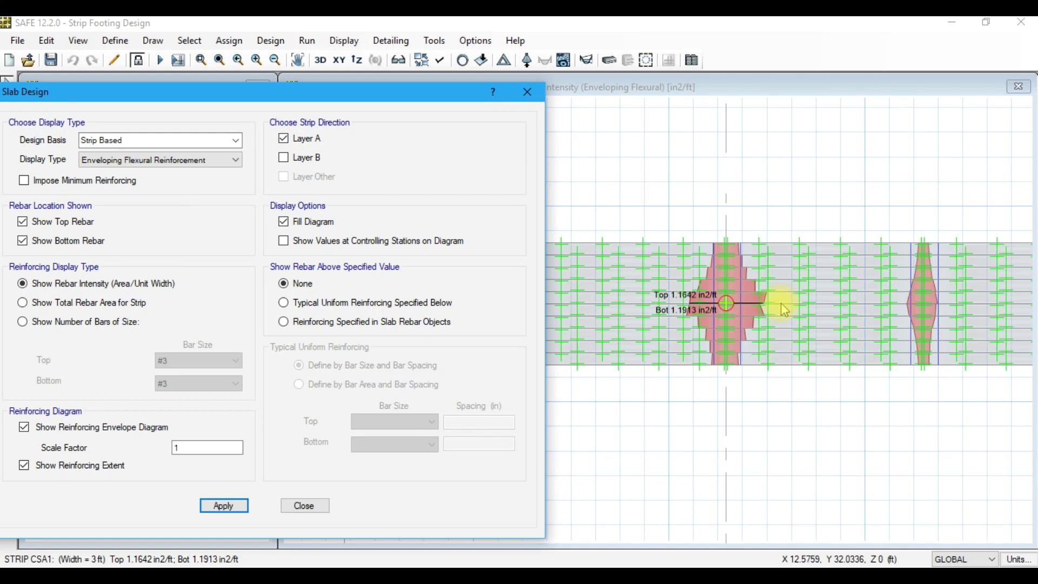
scroll(782, 304, down, 2)
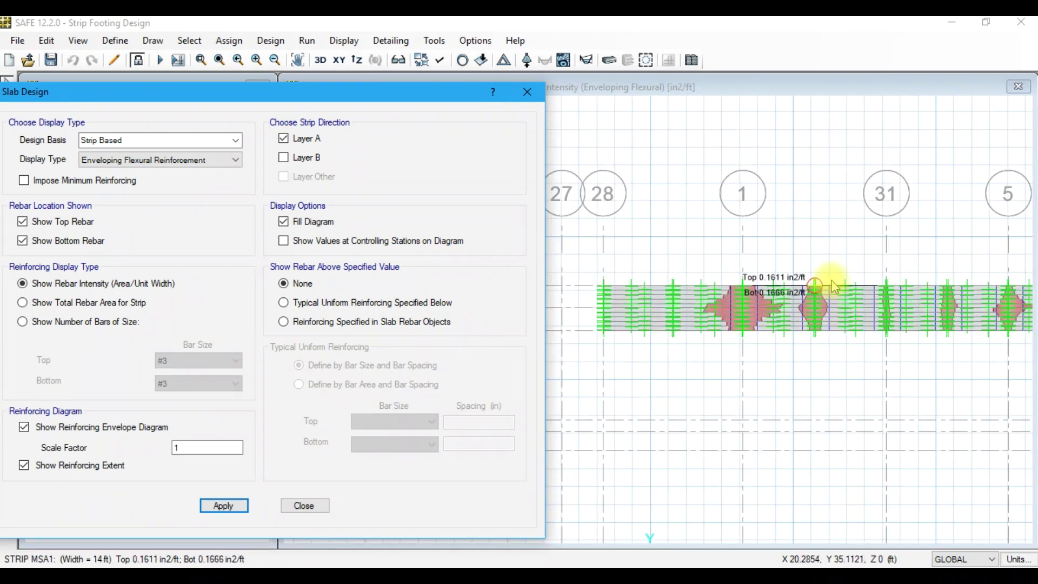
scroll(722, 296, down, 3)
scroll(881, 292, up, 3)
scroll(853, 290, down, 2)
scroll(765, 289, down, 1)
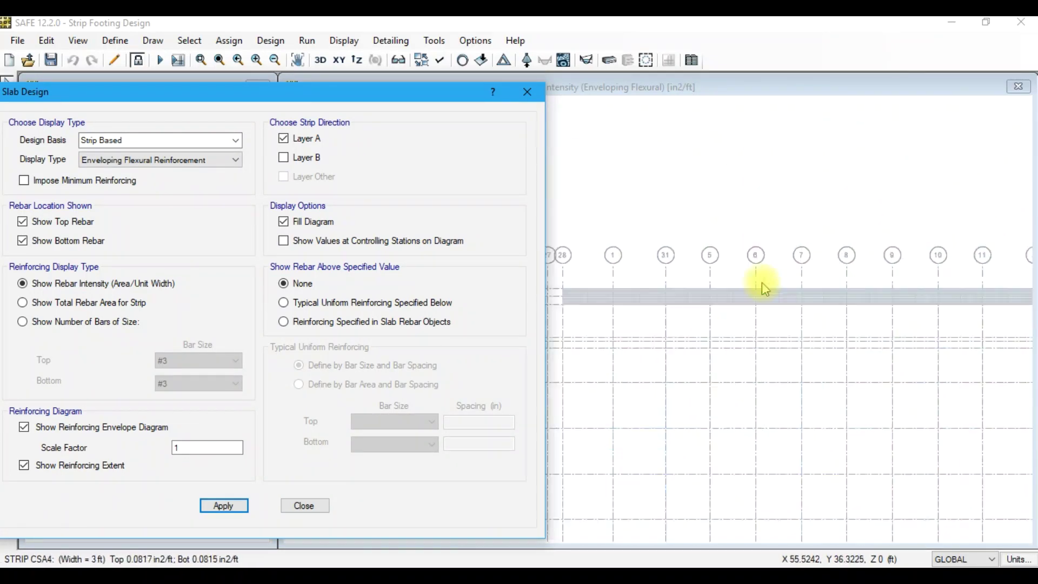
Compare the strips against uniform #3 bars, then #4 top and bottom bars.
click(405, 303)
click(422, 422)
click(411, 444)
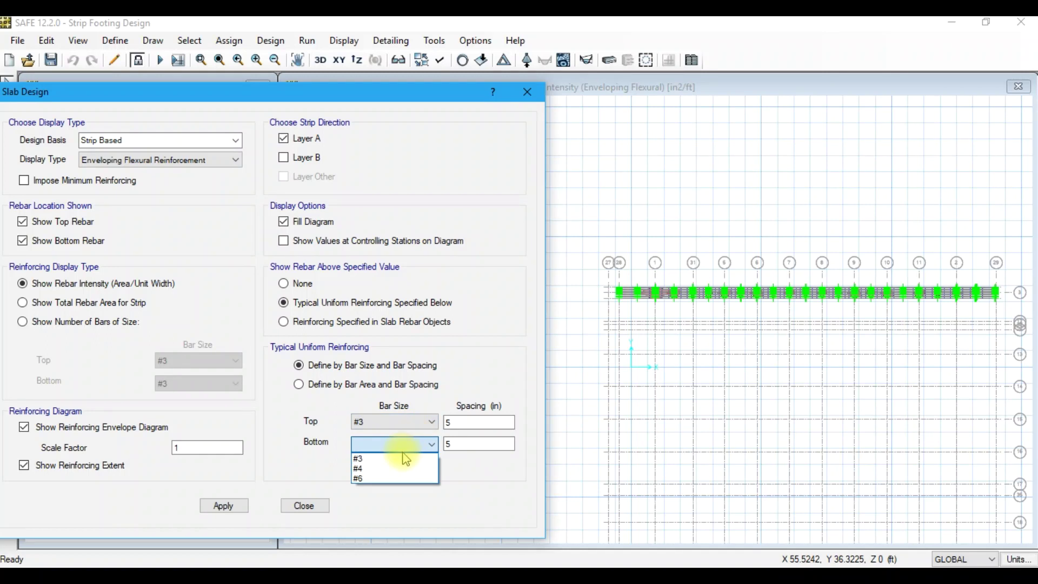
click(222, 506)
scroll(633, 304, up, 2)
scroll(607, 317, up, 2)
scroll(640, 316, up, 1)
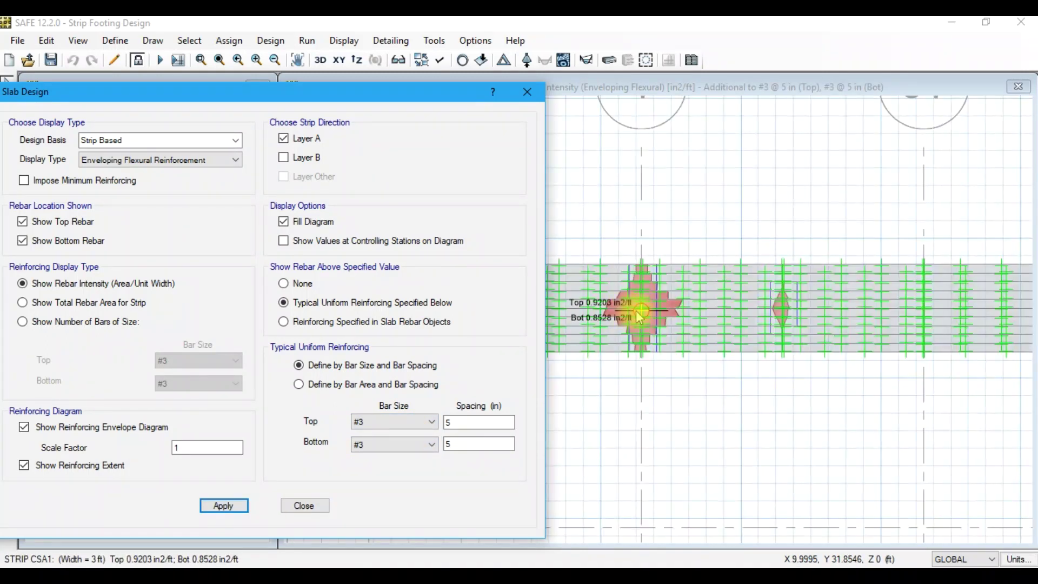
click(422, 423)
click(401, 444)
click(378, 469)
click(223, 505)
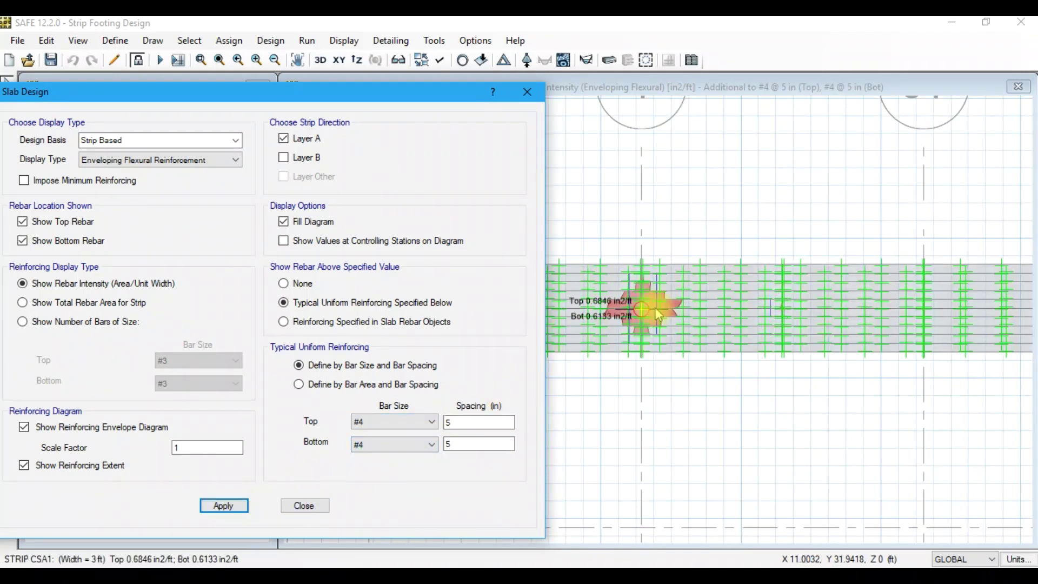
scroll(654, 307, down, 2)
scroll(757, 311, up, 1)
scroll(855, 311, up, 1)
scroll(826, 331, up, 1)
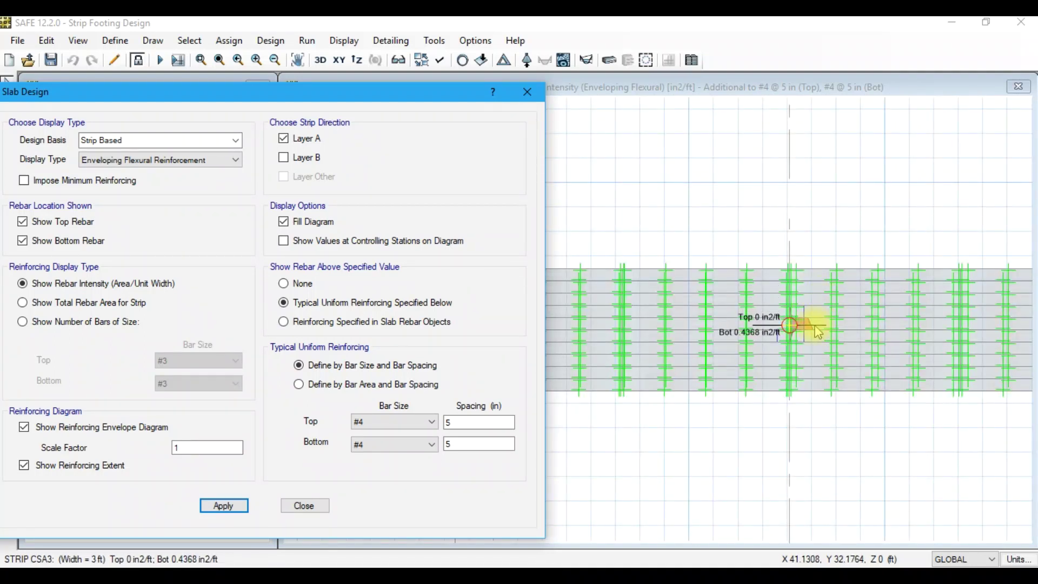
Change the bottom bars to #6 and review the Layer A strip reinforcement.
click(431, 444)
click(378, 483)
click(240, 505)
scroll(768, 341, down, 1)
scroll(726, 342, down, 1)
scroll(660, 343, up, 2)
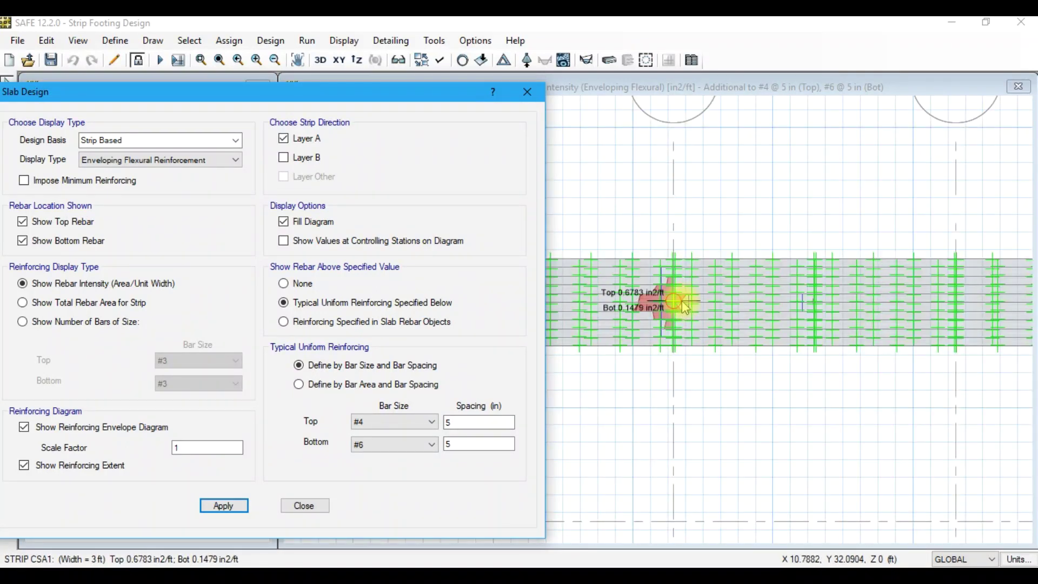
scroll(683, 301, down, 2)
scroll(808, 316, up, 2)
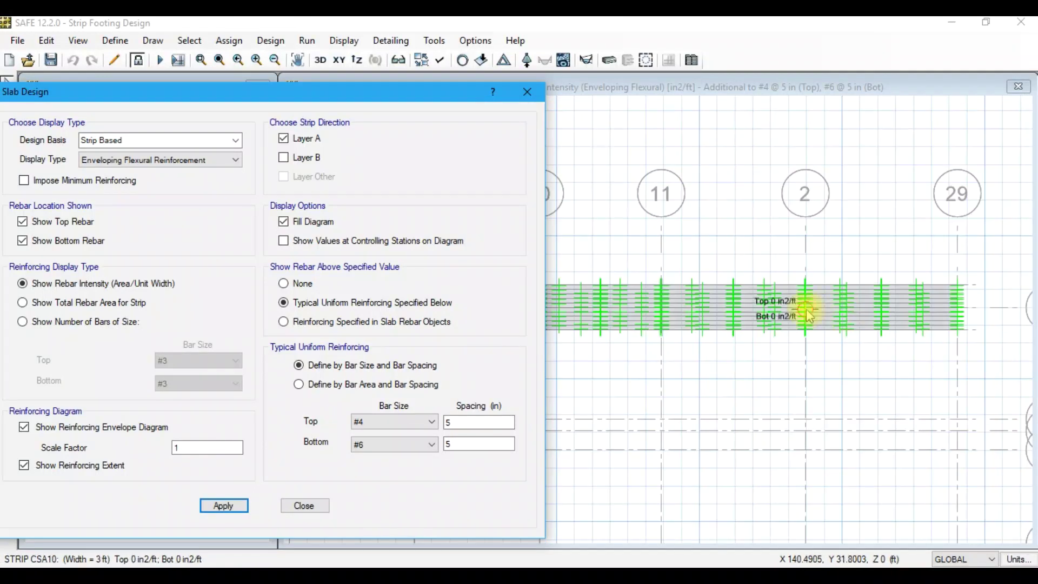
scroll(808, 316, down, 2)
scroll(670, 325, up, 1)
scroll(658, 324, up, 1)
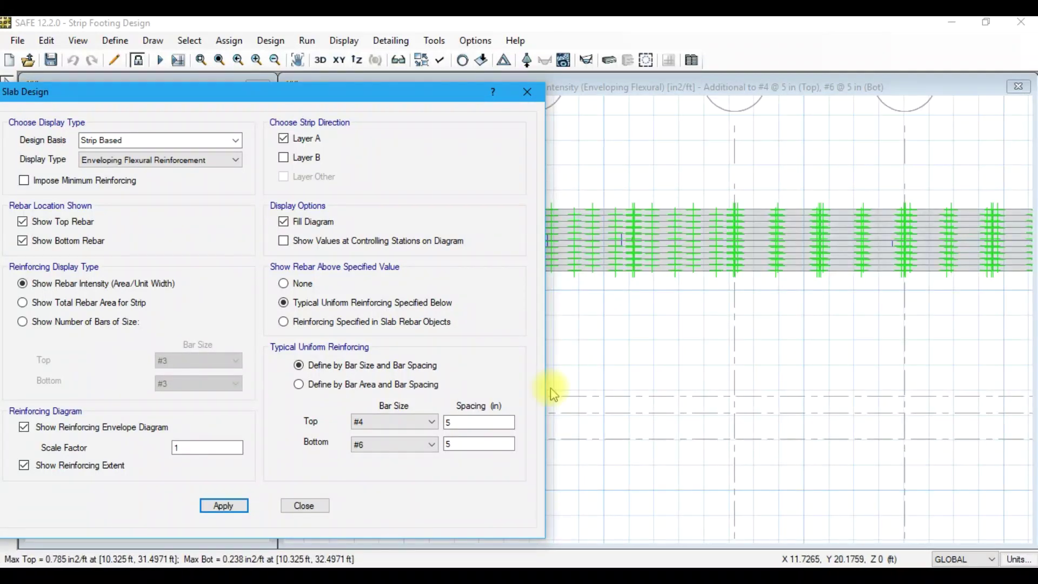
click(303, 158)
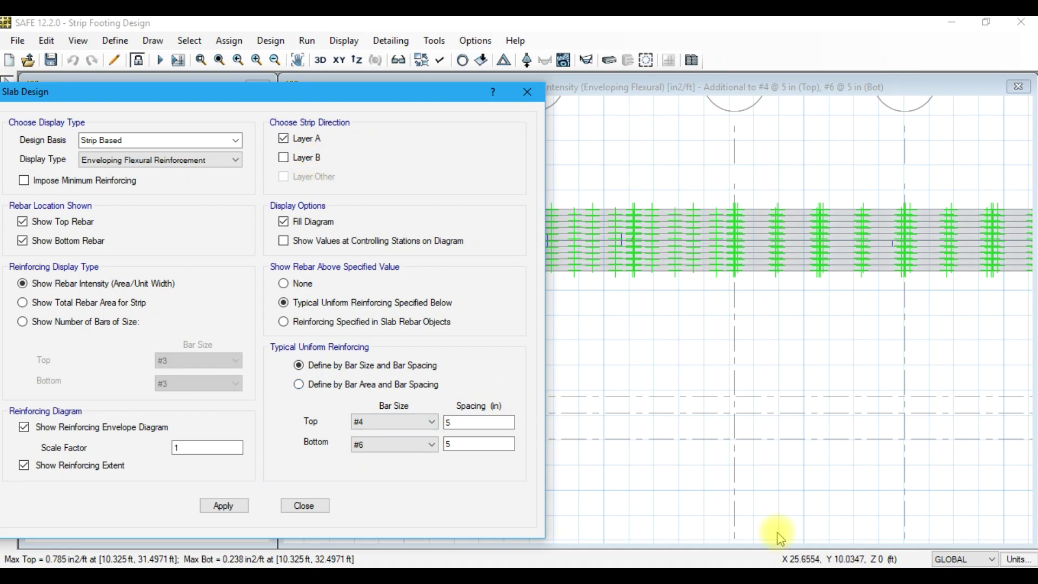
Note the strip main steel as Top #4 @ 5" C/C and Bot #6 @ 5" C/C, then begin a Distribution line.
click(920, 514)
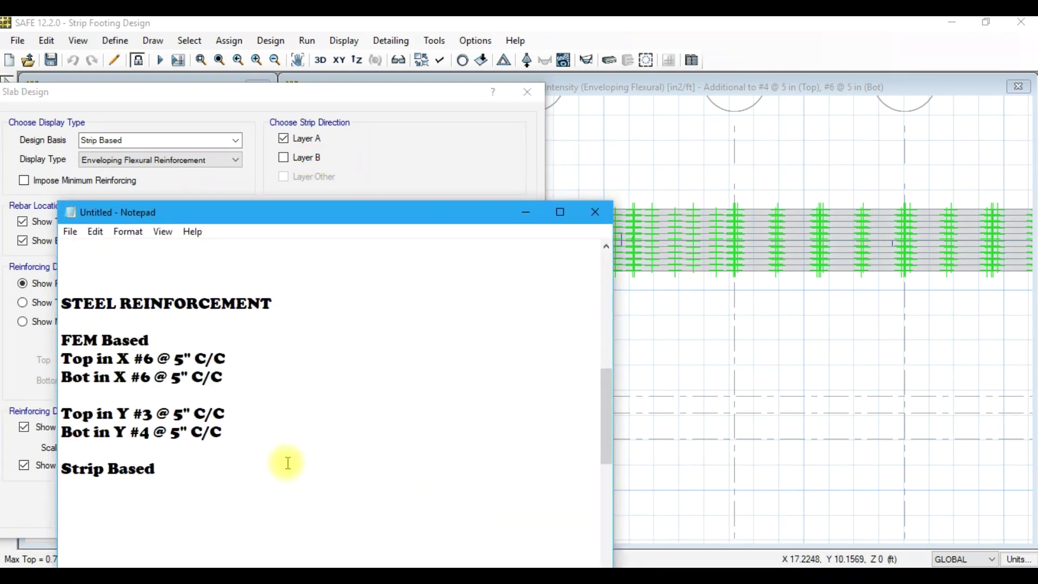
key(Return)
text(Top #)
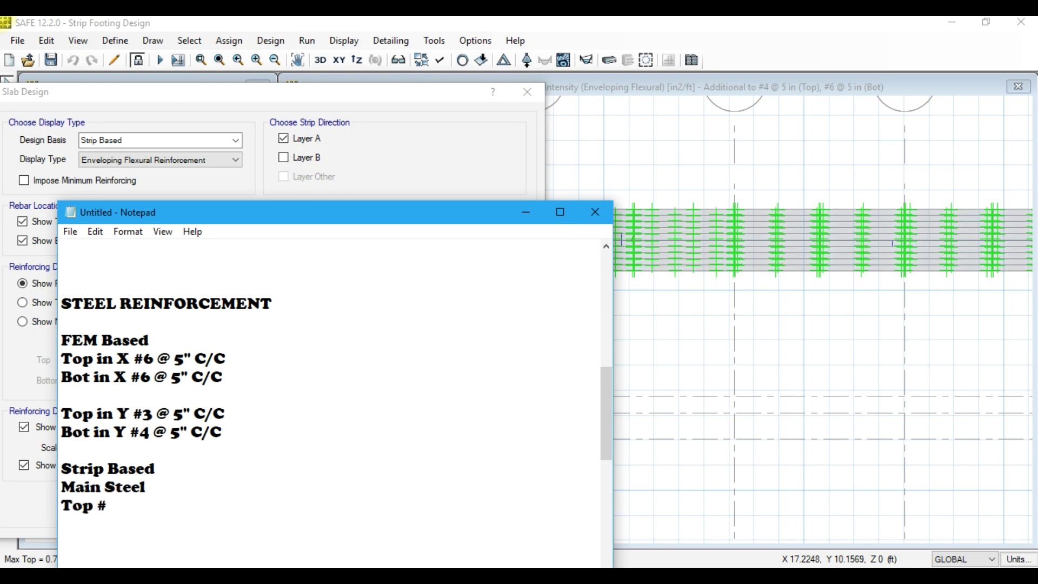
click(432, 172)
key(alt+Tab)
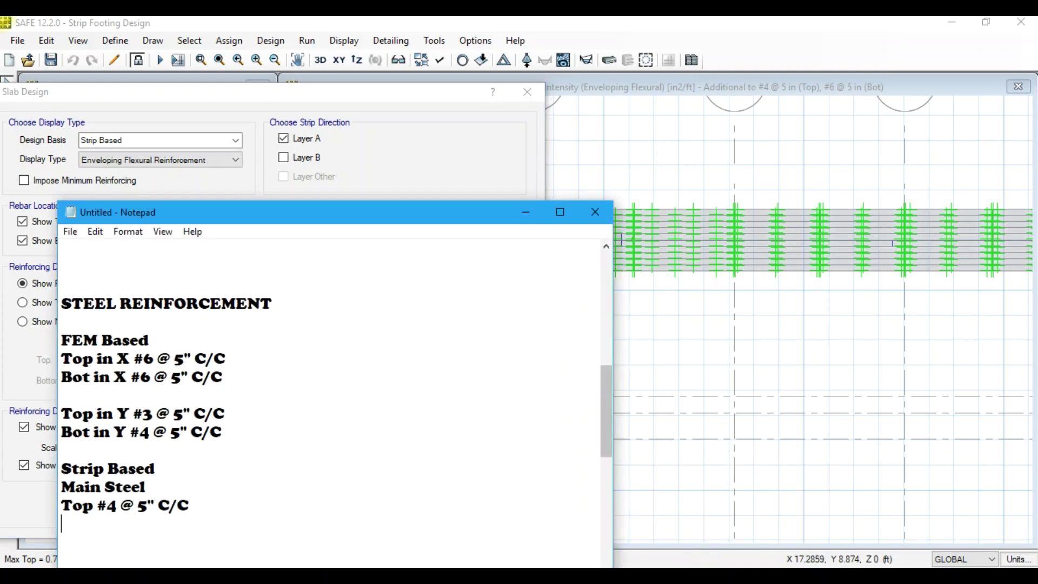
text(Bot)
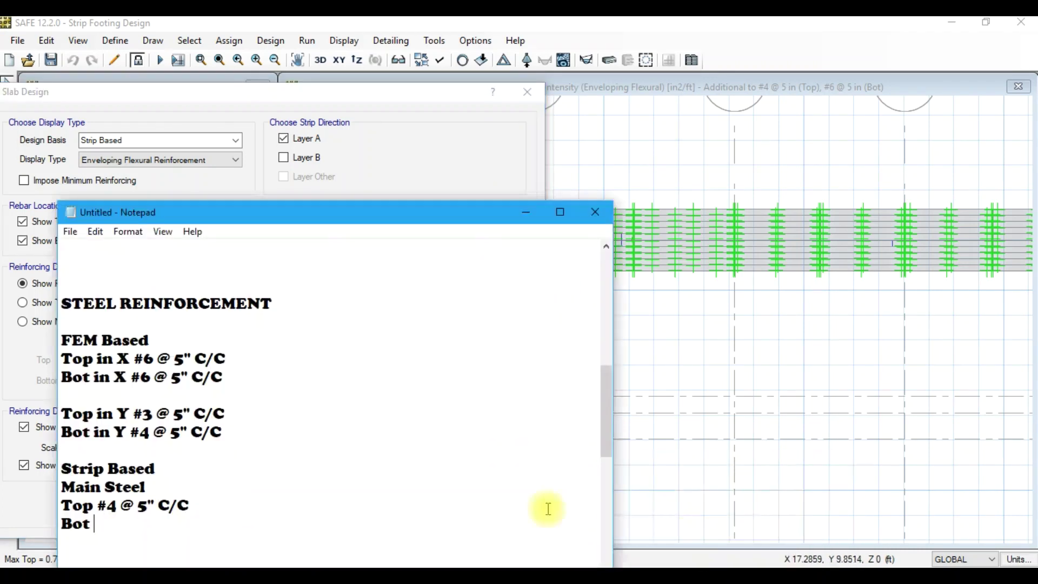
text( #6 @ 5" C/C)
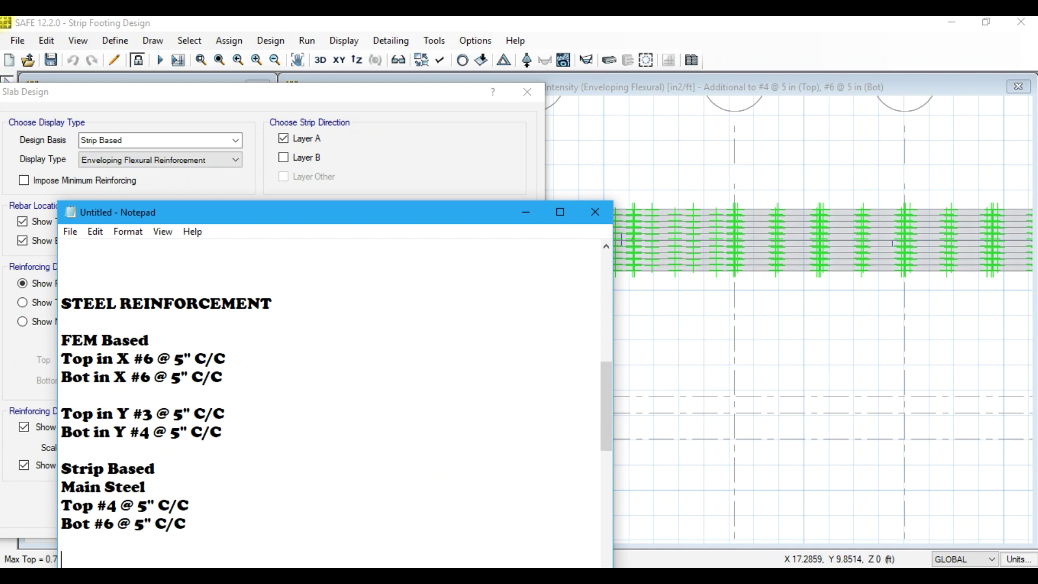
key(Return)
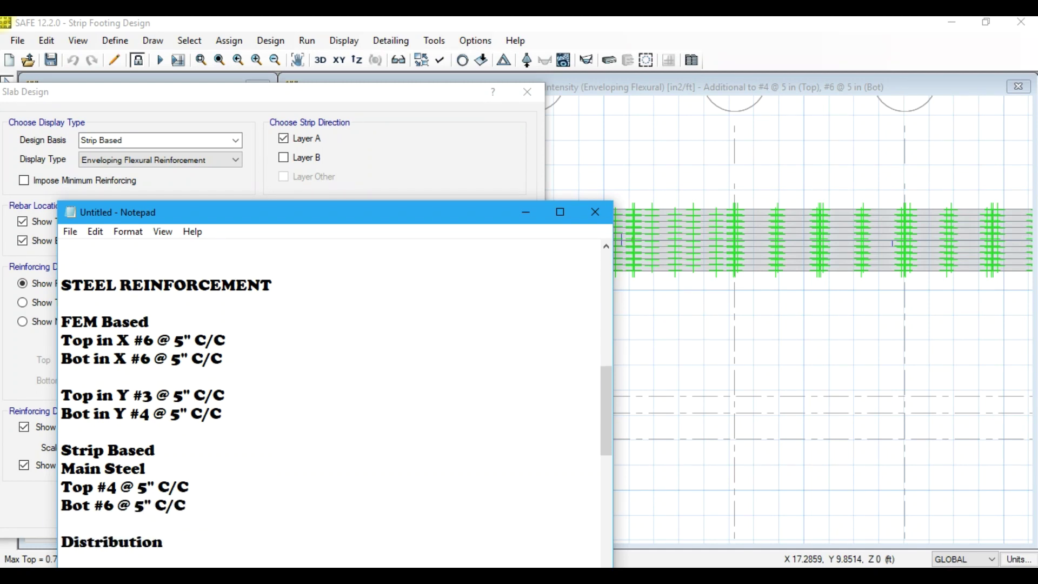
scroll(383, 285, down, 2)
click(421, 176)
Display only the Layer B strip reinforcement results.
click(307, 157)
click(317, 140)
click(223, 506)
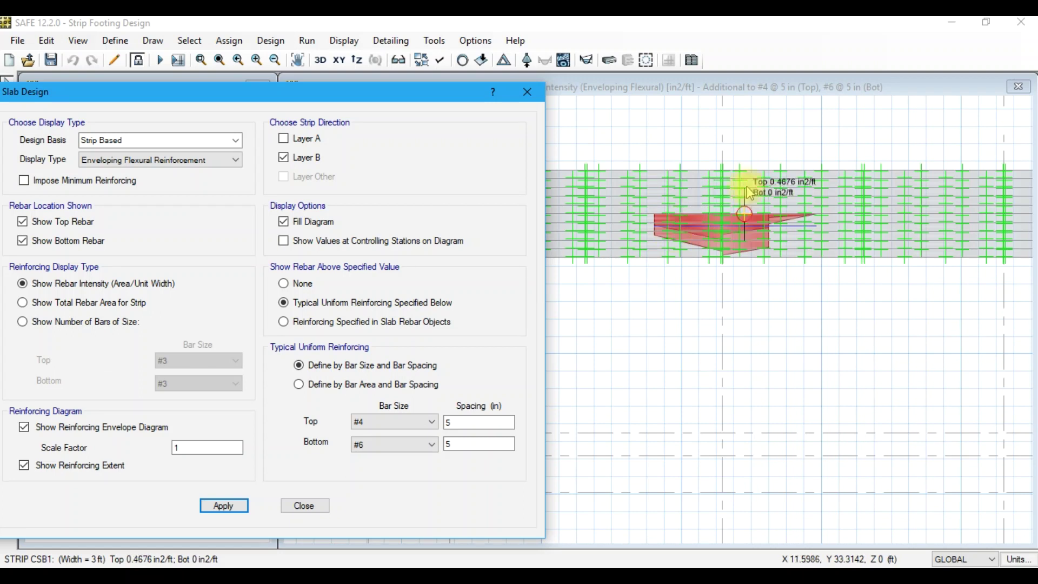
scroll(718, 201, down, 1)
scroll(720, 205, down, 1)
Compare Layer B strips against #3 top bars at 6 in spacing.
click(431, 422)
click(395, 435)
click(224, 505)
scroll(799, 238, up, 2)
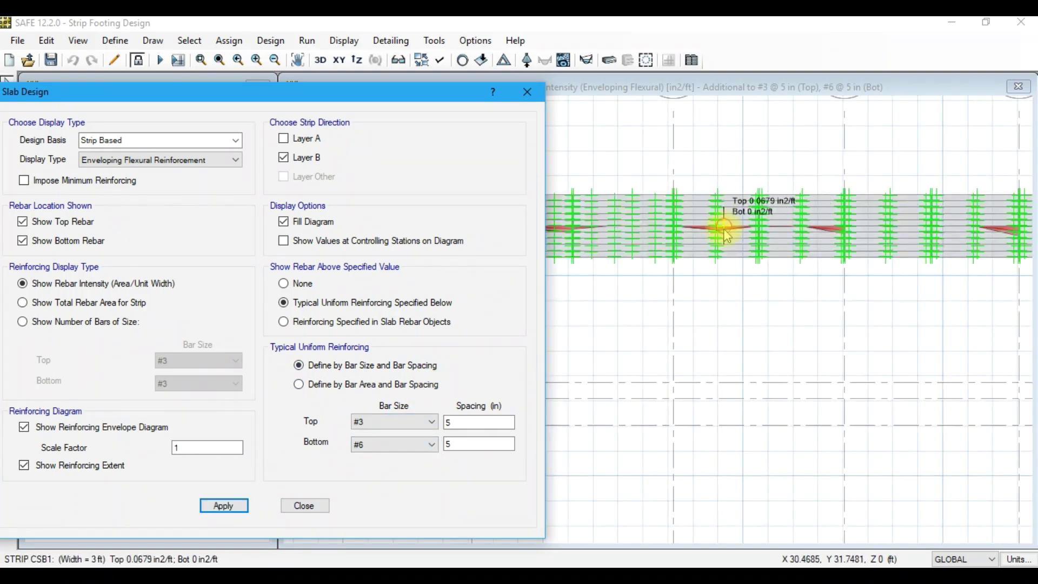
scroll(697, 230, down, 2)
double_click(480, 421)
text(6)
click(246, 507)
Compare #3 bottom bars at 6 in spacing as well.
click(427, 445)
click(399, 459)
double_click(458, 443)
text(6)
click(223, 505)
Tighten the top and bottom bar spacing to 5 in.
scroll(755, 232, up, 2)
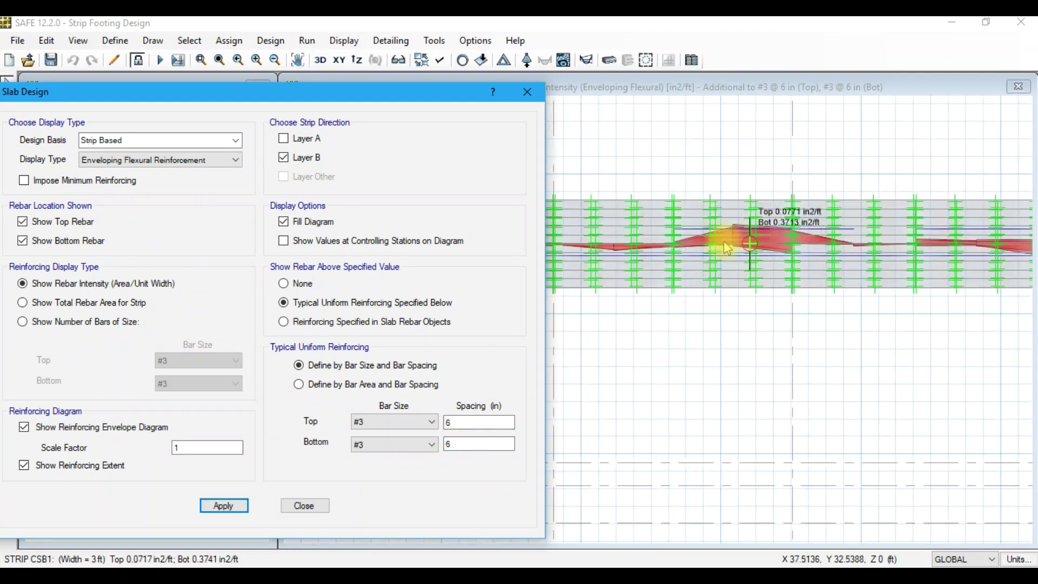
double_click(480, 422)
text(5)
double_click(479, 444)
text(5)
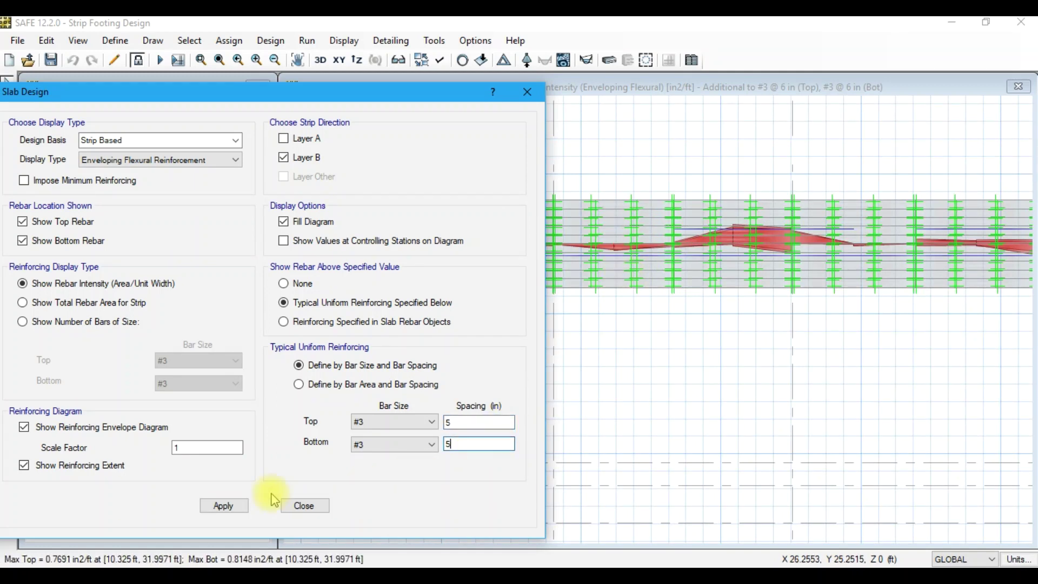
click(224, 505)
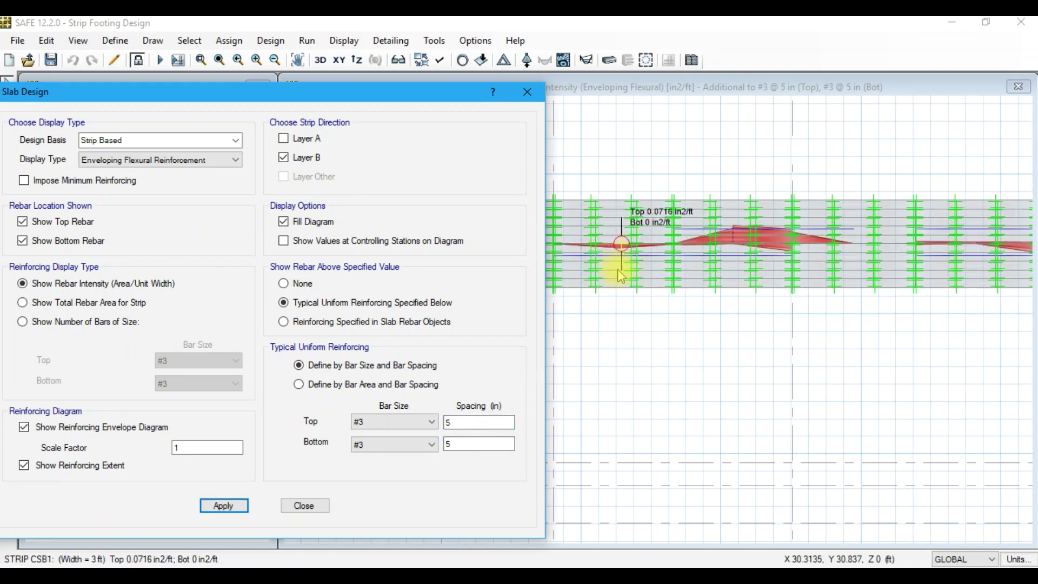
Compare #4 top and bottom bars at 5 in and start the Top distribution note.
click(420, 422)
click(424, 444)
click(411, 468)
click(244, 506)
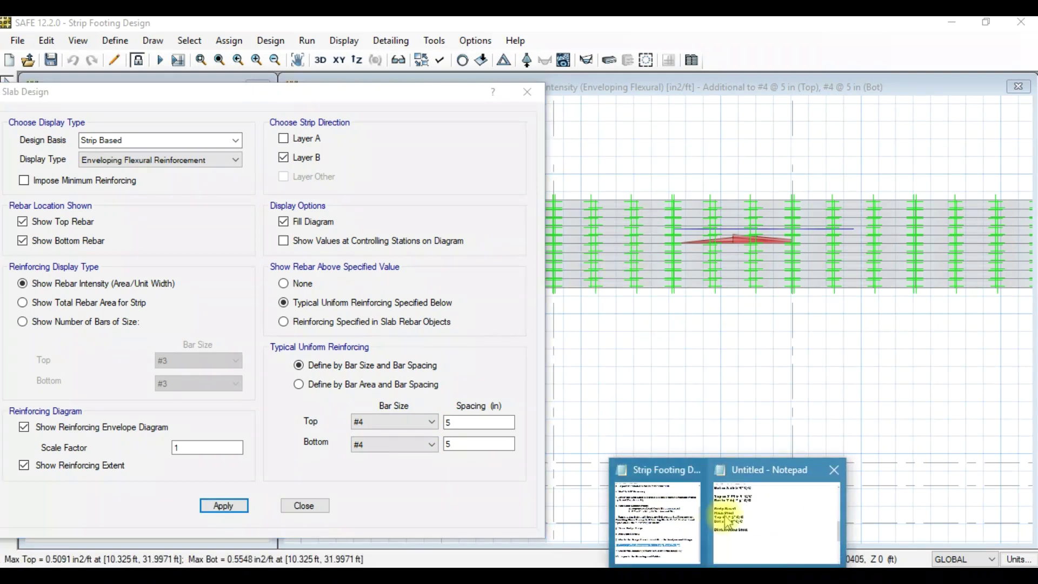
click(785, 519)
text(Top and Bot #4 @ 5" C/C)
text(Column Reinforcement)
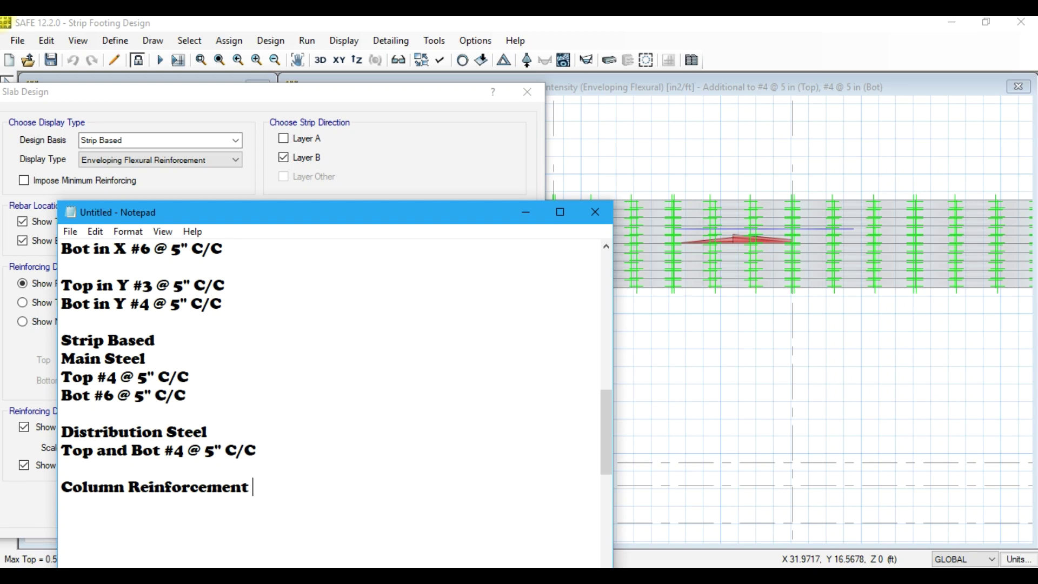
Complete the 'Column Strip' heading and redisplay the Layer A strip results.
click(127, 488)
text(Strip)
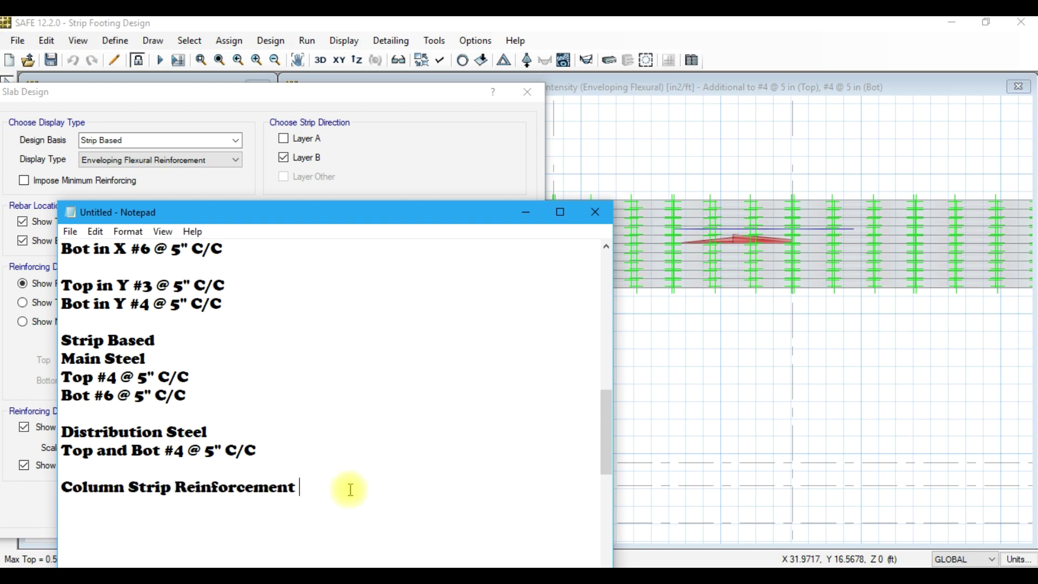
click(283, 139)
click(284, 158)
click(223, 505)
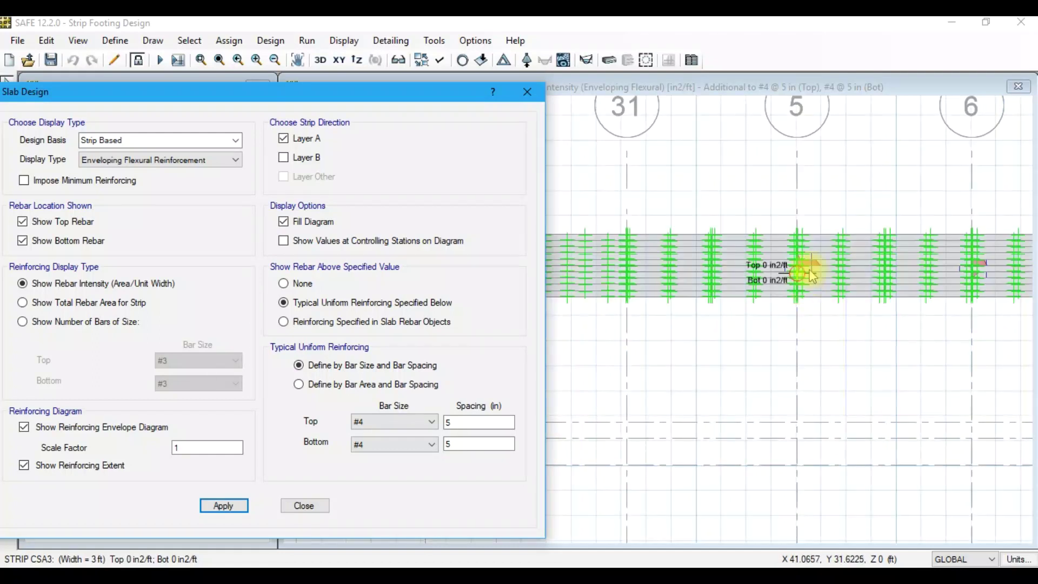
Compare the Layer A strips against #6 bottom and top bars.
scroll(810, 285, up, 2)
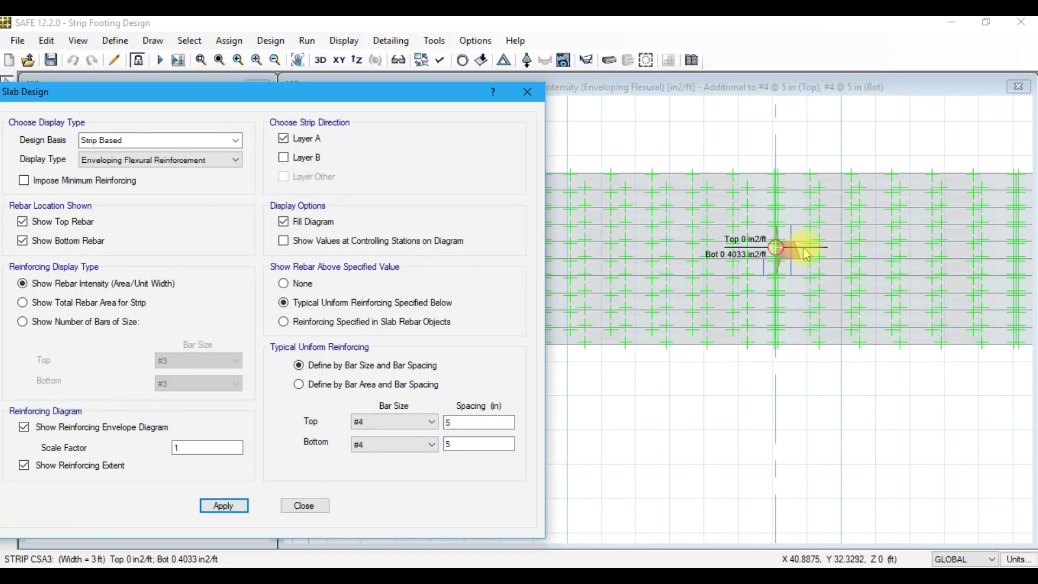
click(427, 444)
click(389, 479)
click(223, 506)
scroll(788, 348, down, 2)
scroll(788, 348, down, 1)
scroll(681, 350, down, 1)
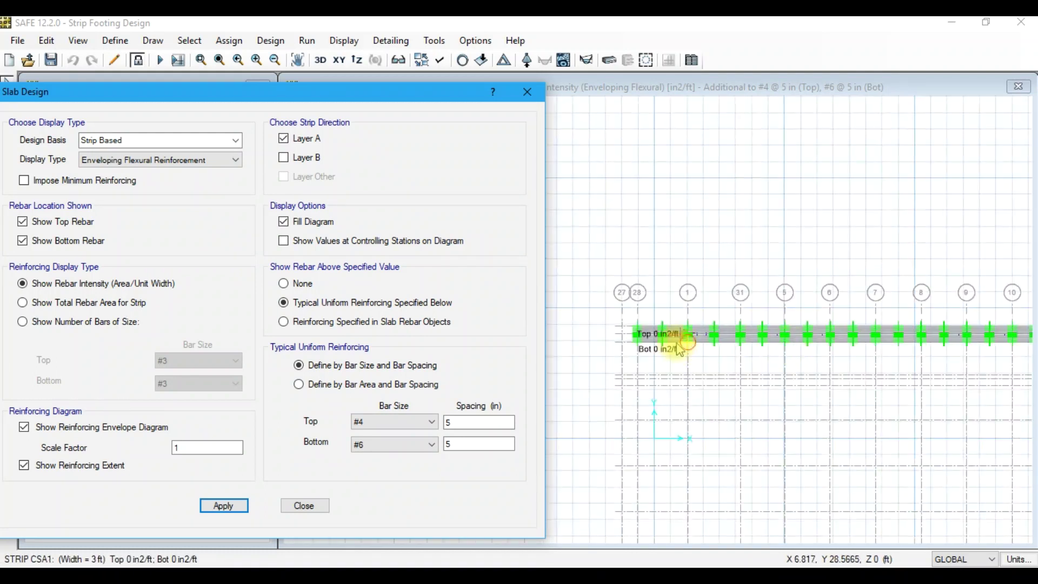
scroll(680, 350, up, 3)
scroll(801, 270, up, 2)
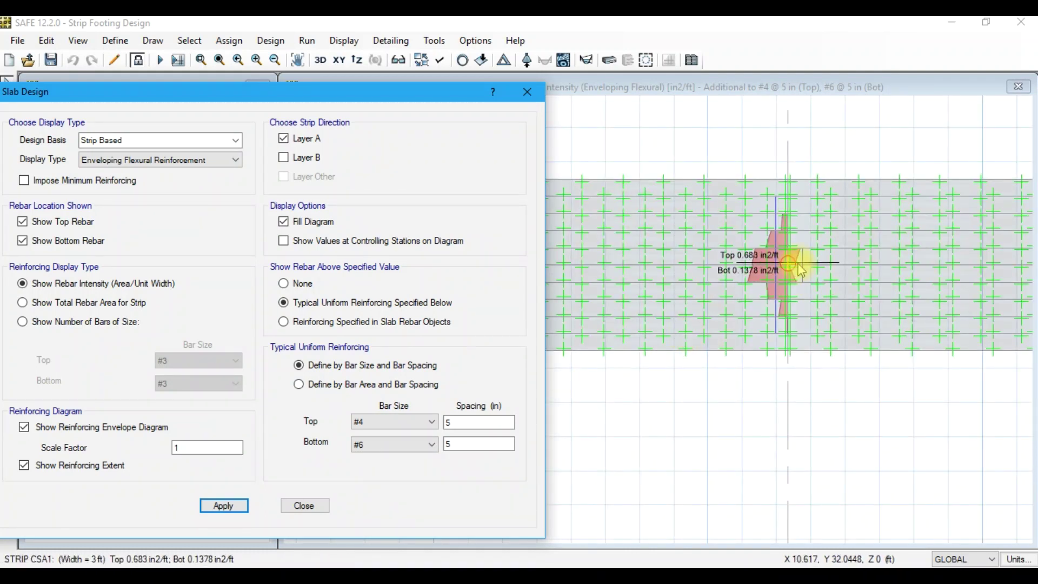
click(427, 422)
click(378, 446)
click(224, 505)
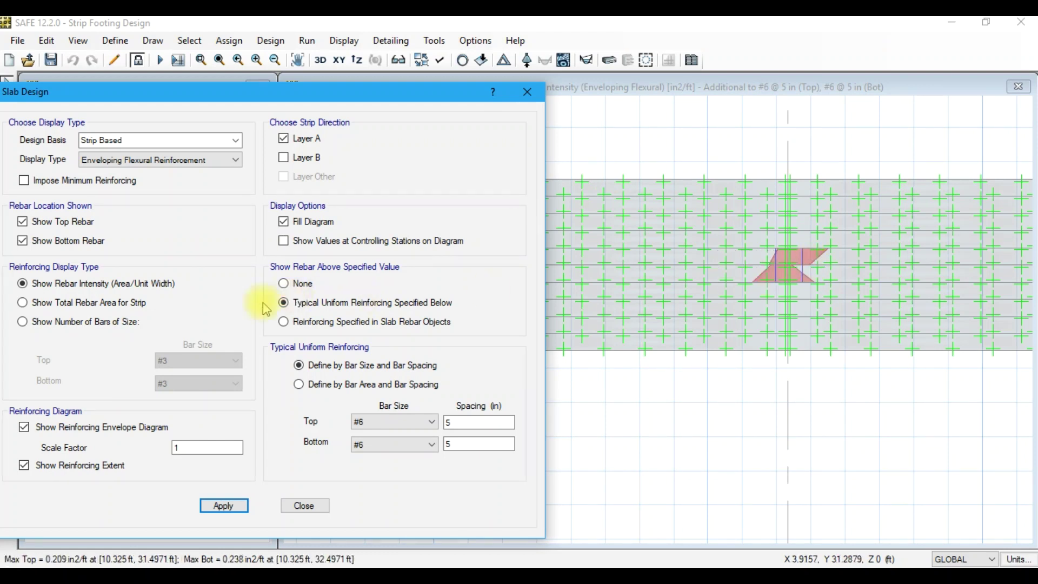
Show total rebar area per strip and compute 3.5/0.44 for the number of #6 bars.
click(284, 283)
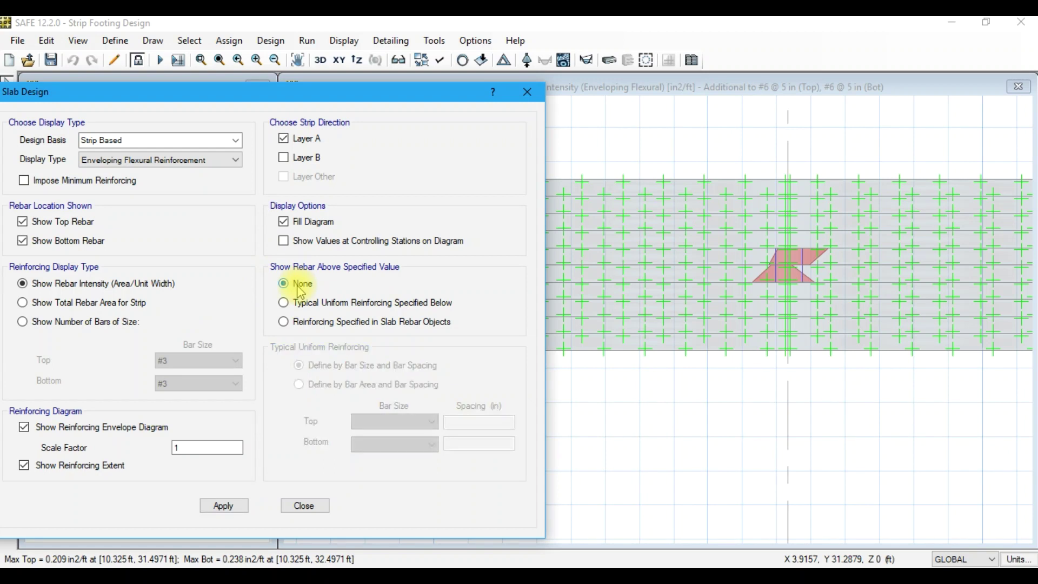
click(130, 304)
click(224, 505)
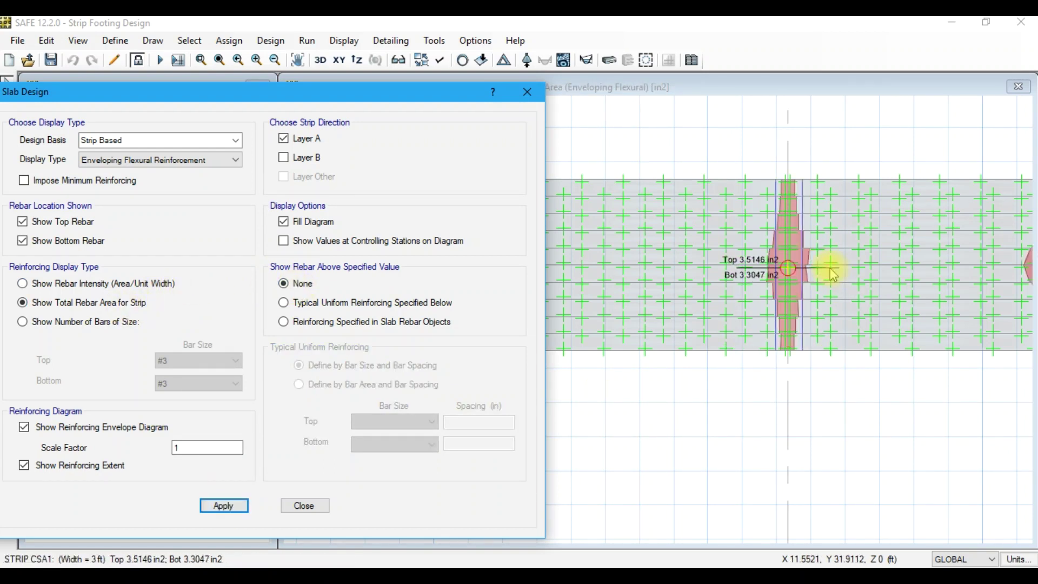
key(alt+Tab)
key(Escape)
text(3.5/0.44)
key(Return)
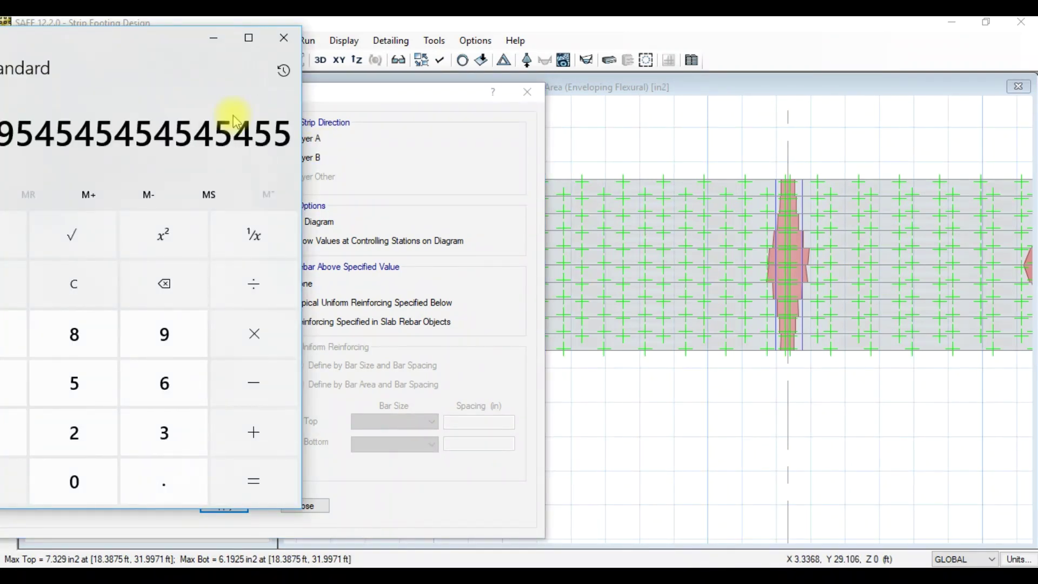
drag(153, 41, 252, 36)
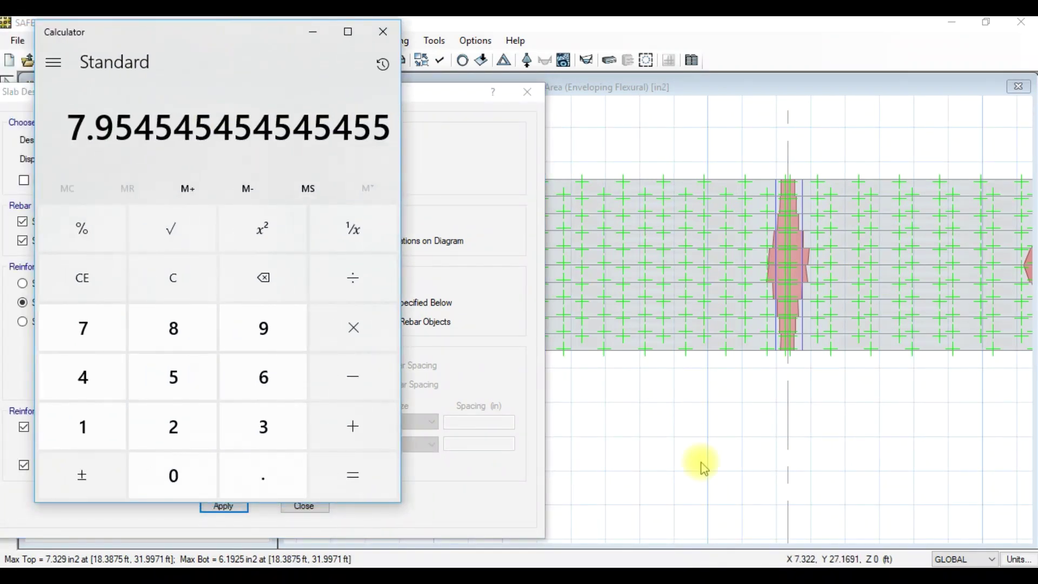
Show Layer B flexural results and add 'for both Direction' to the flexure note.
click(778, 514)
text(Bot and Top 8-#6 for flexure)
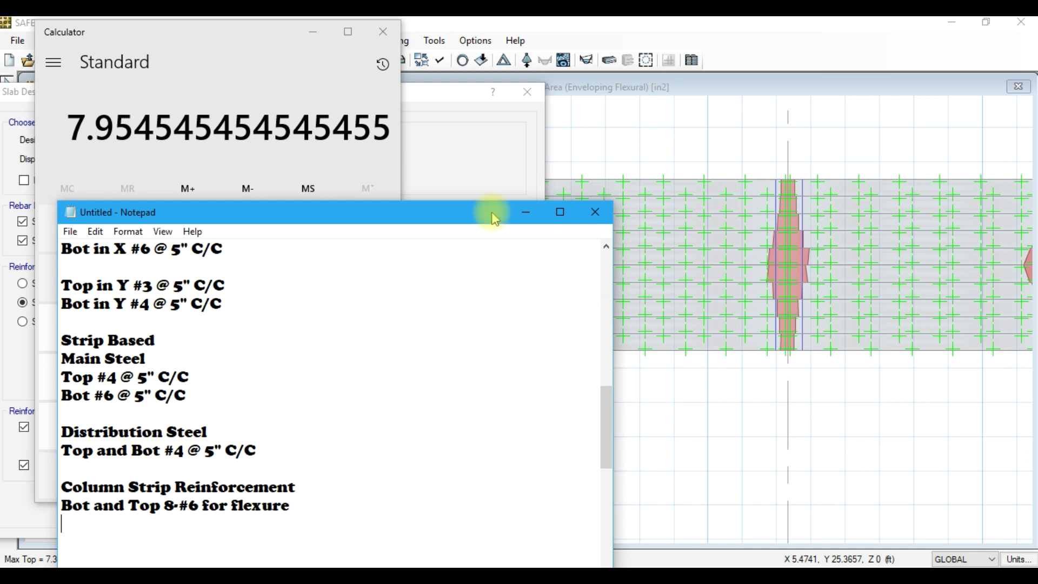
click(472, 168)
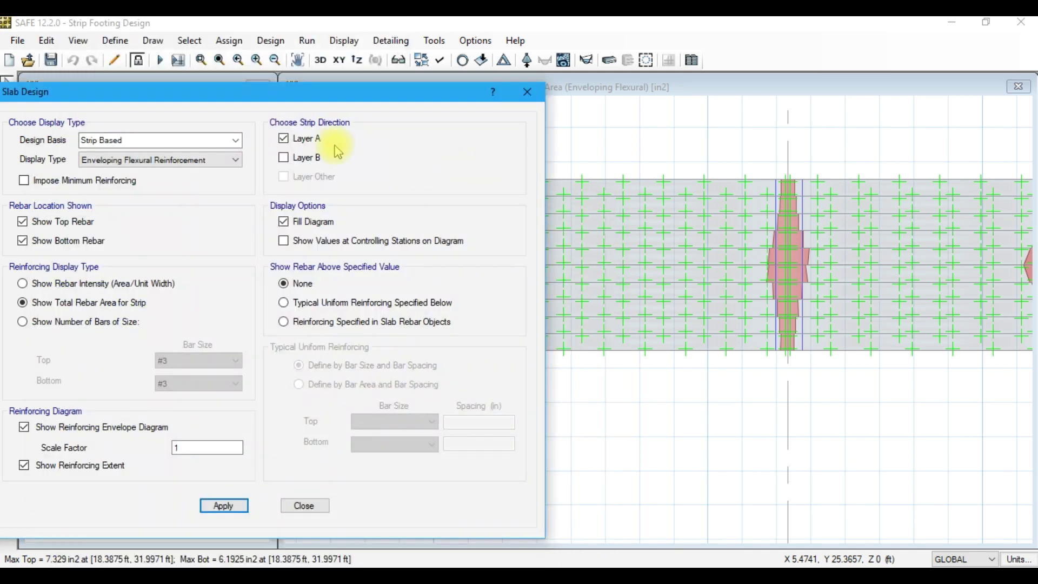
click(303, 157)
click(224, 506)
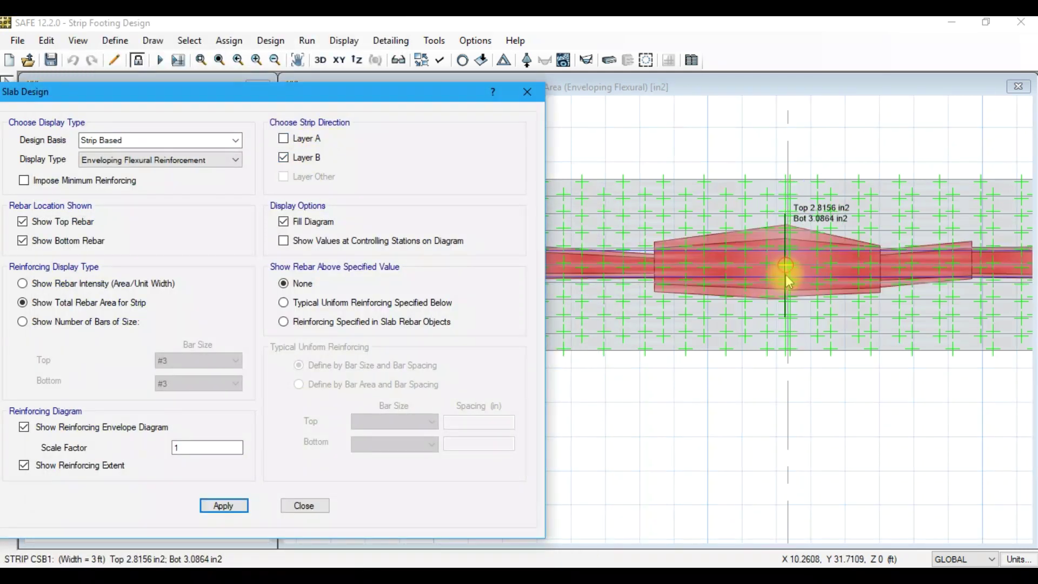
key(alt+Tab)
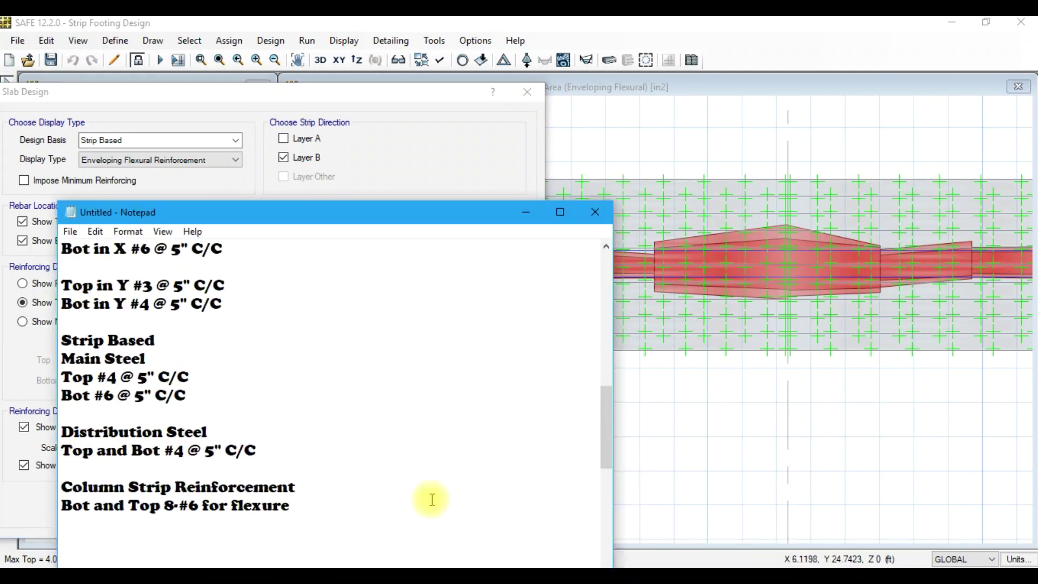
text(for both Direct)
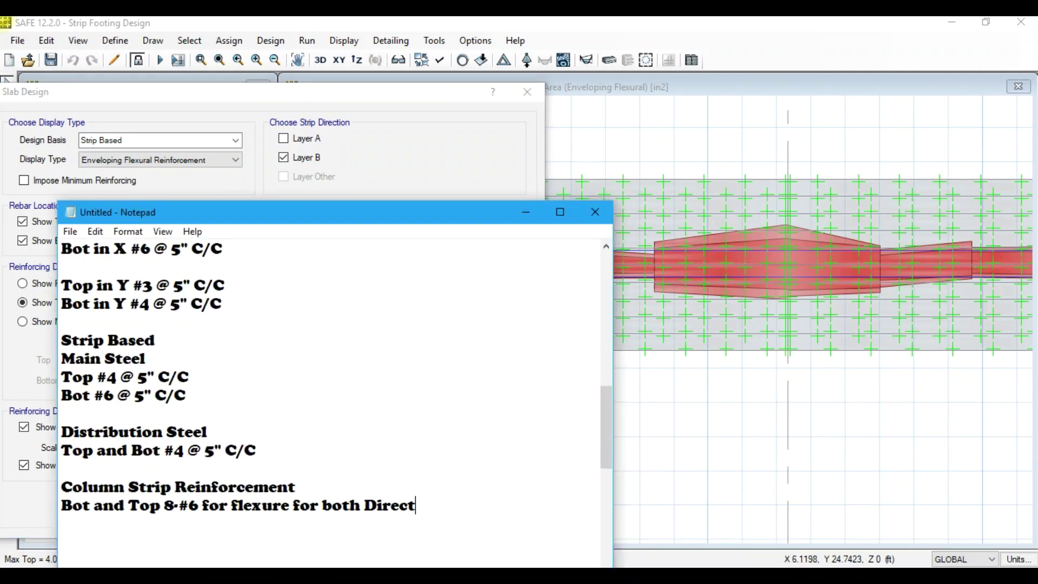
text(ion)
scroll(752, 263, down, 3)
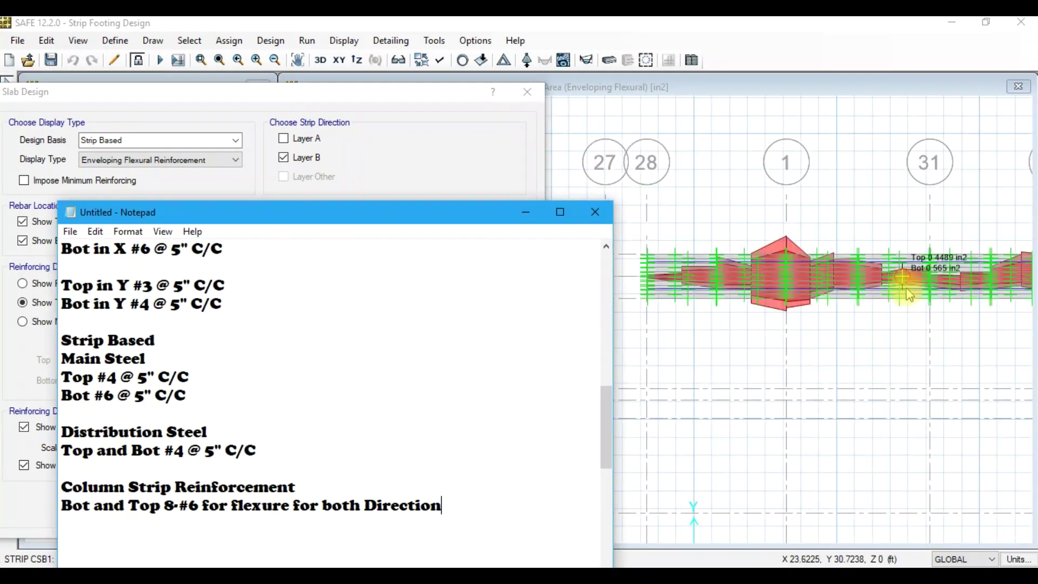
key(alt+Tab)
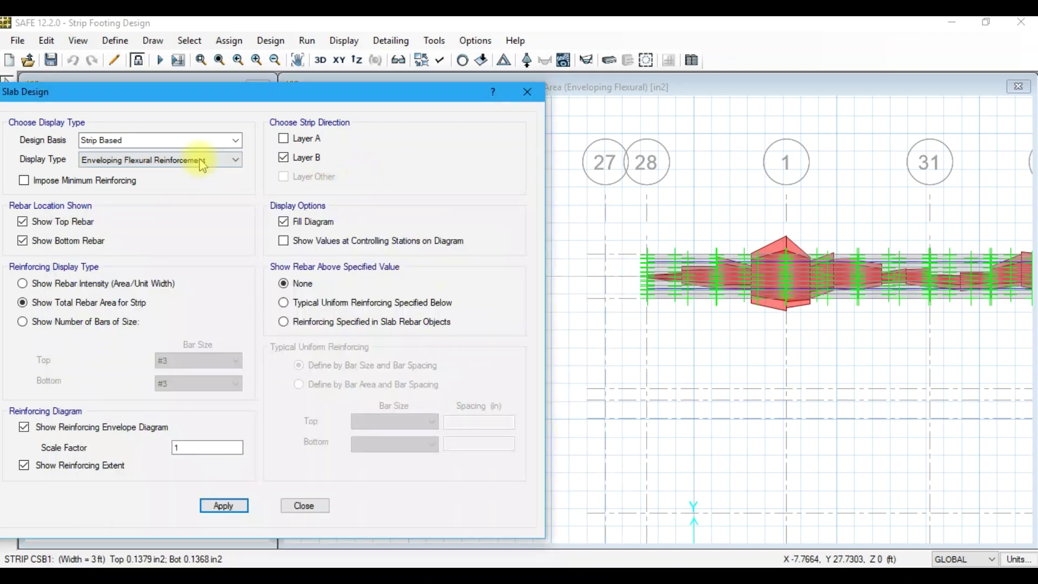
Switch the display type to Shear Reinforcement for the Layer A strips.
click(203, 160)
click(162, 182)
click(224, 506)
scroll(796, 281, up, 5)
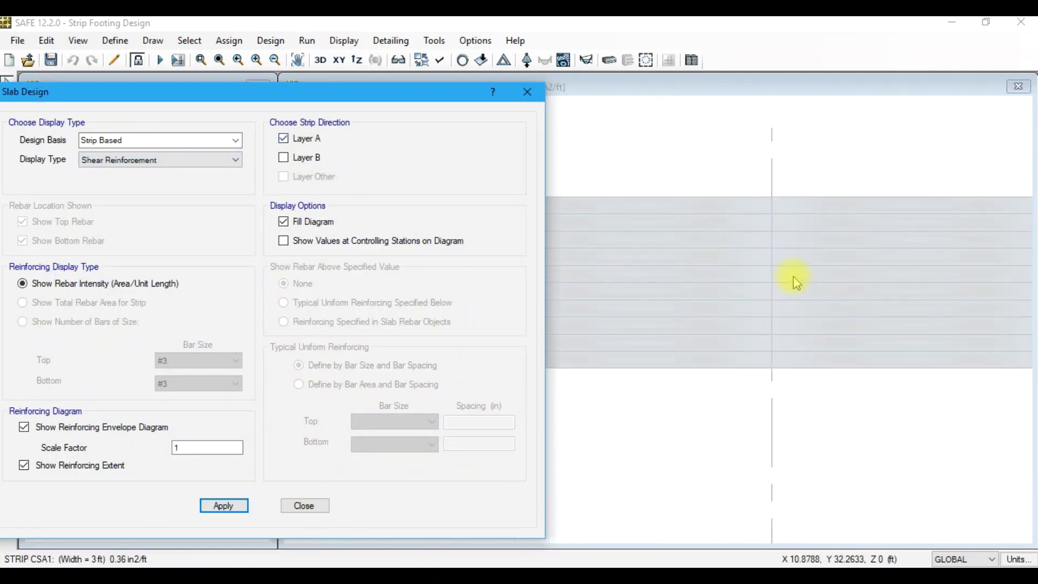
scroll(772, 283, down, 2)
scroll(860, 317, down, 2)
scroll(915, 291, up, 5)
scroll(915, 291, down, 2)
scroll(866, 291, down, 2)
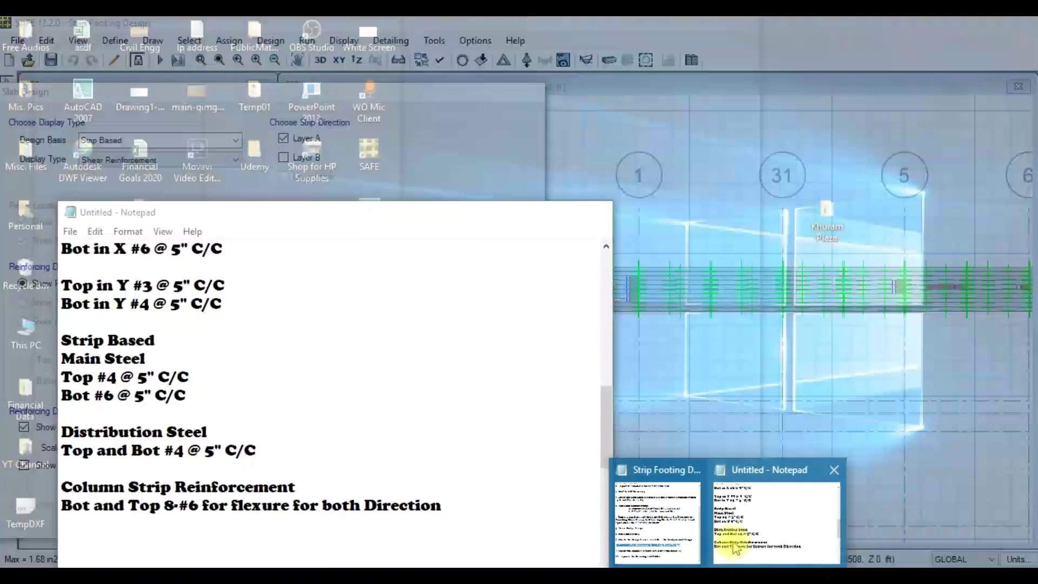
Compute shear bar spacing in the calculator: 0.36/0.11, divided by 4, then 12/3.27.
text(0.36/.11)
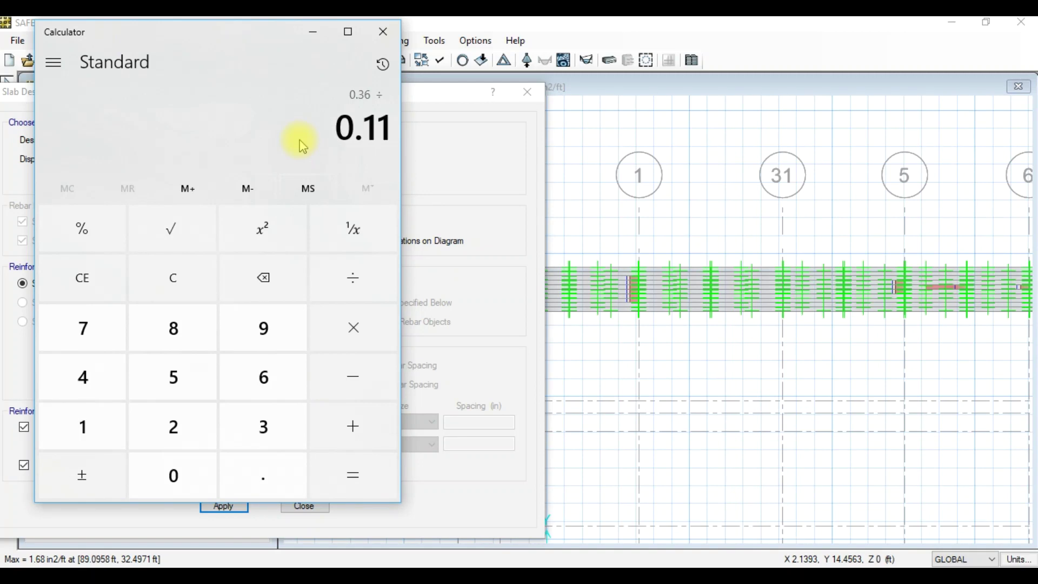
key(Return)
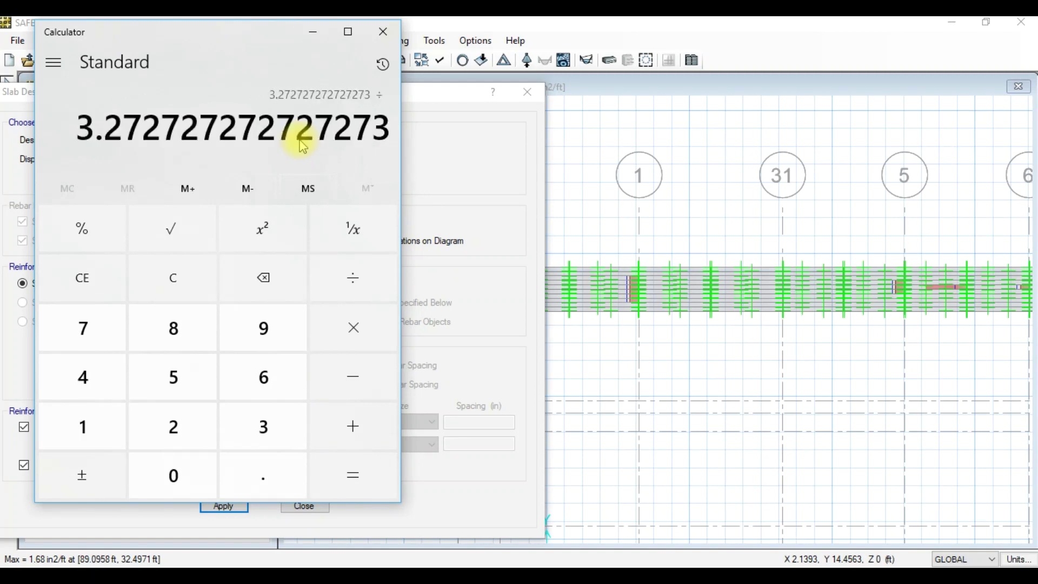
text(4)
key(Return)
text(12/0.818)
key(Return)
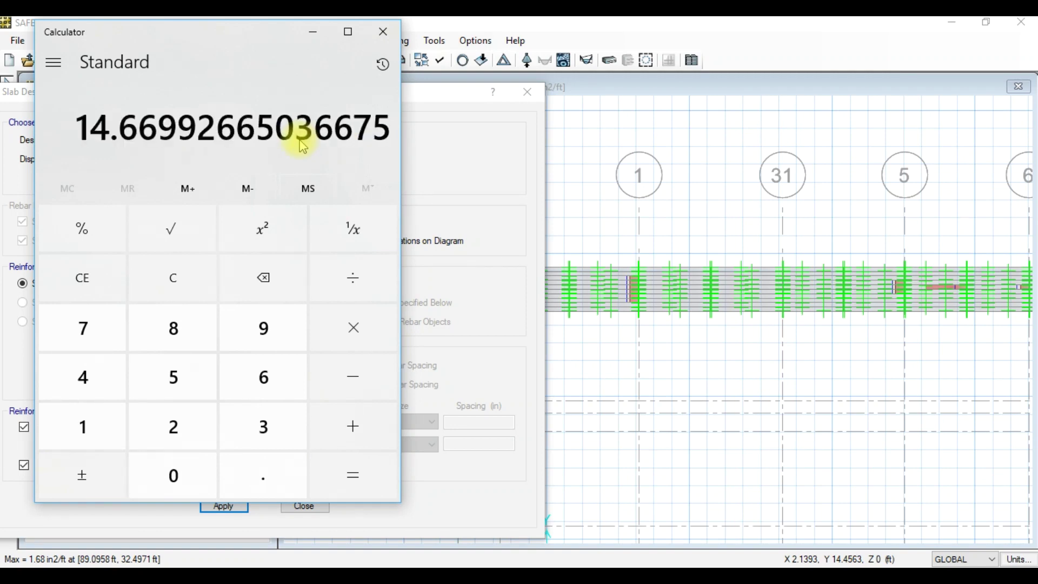
key(Escape)
text(0)
key(ctrl+v)
key(Escape)
text(12/3.27)
key(Return)
Note #3 @ 4" (min 3 legged) shear steel for both directions in Notepad.
click(672, 505)
click(745, 537)
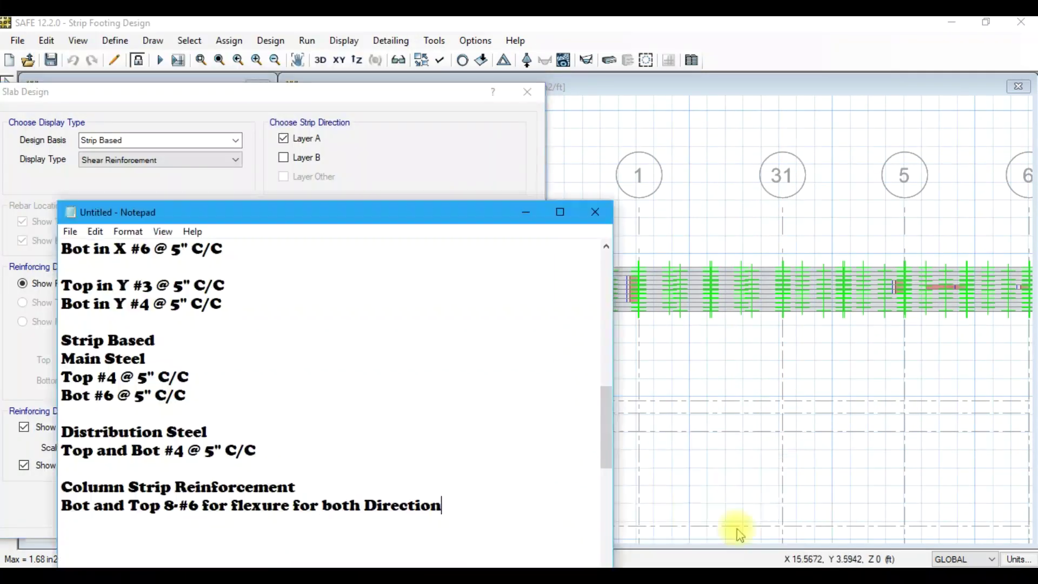
key(Return)
text(#)
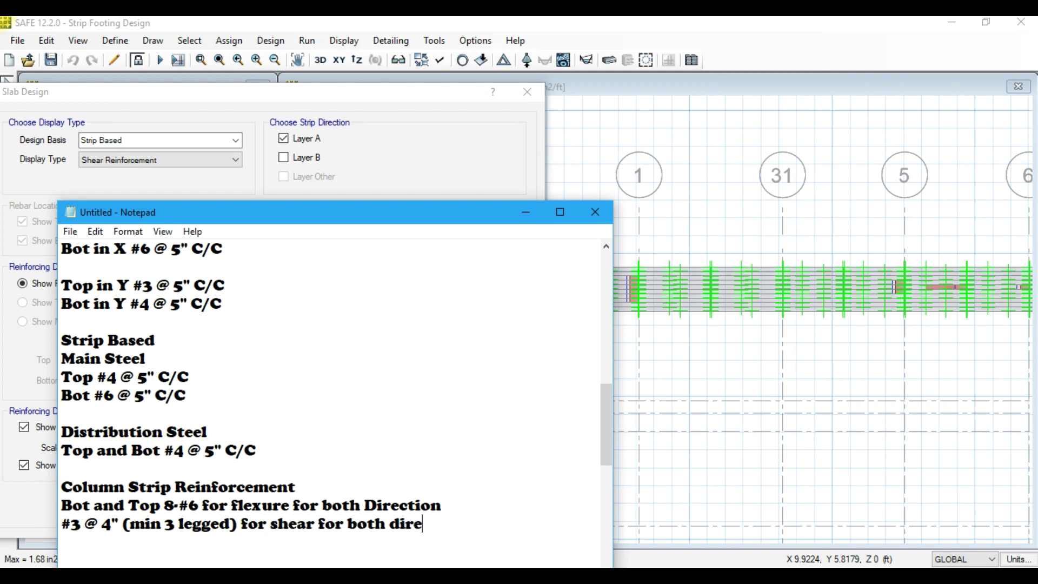
text(on)
Show Layer B shear reinforcement intensity and close the slab design settings.
click(306, 139)
click(305, 157)
click(224, 506)
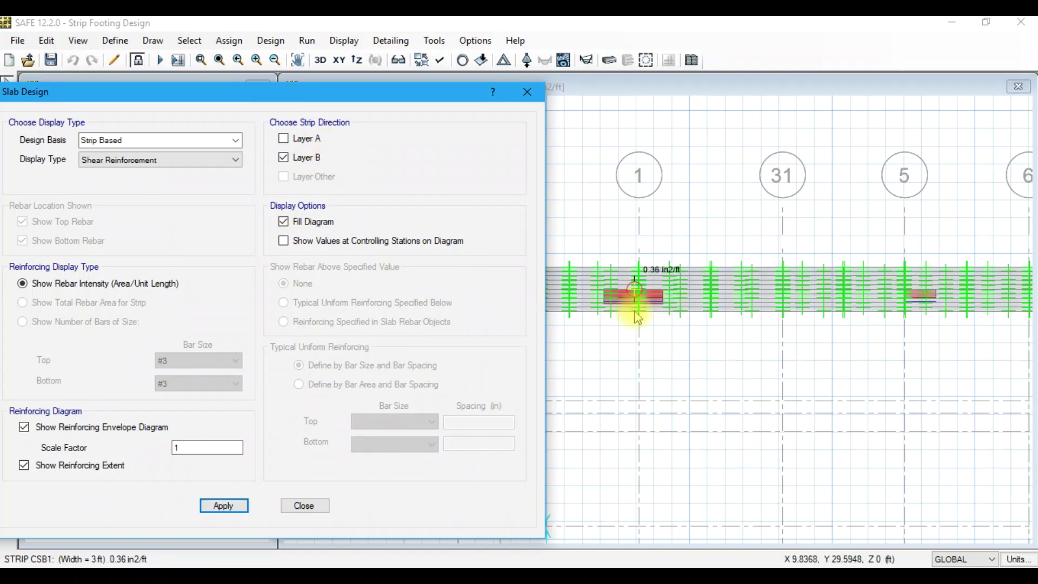
click(527, 92)
click(594, 204)
click(545, 299)
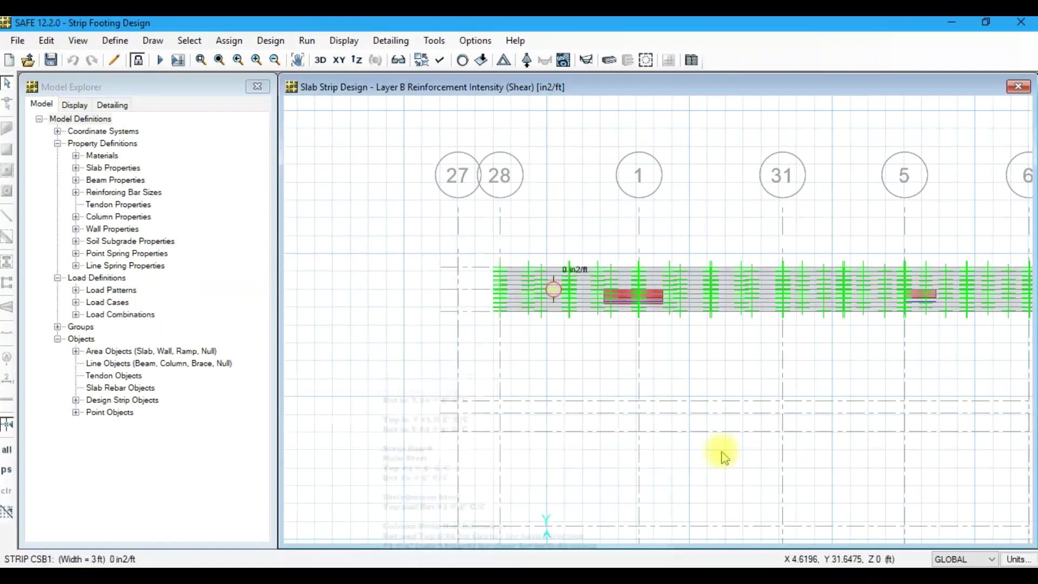
Bring up the Slab/Mat Reinforcing Preferences from the Detailing menu.
click(661, 538)
drag(637, 420, 270, 420)
click(192, 27)
click(390, 40)
click(443, 58)
key(Escape)
click(403, 43)
click(410, 75)
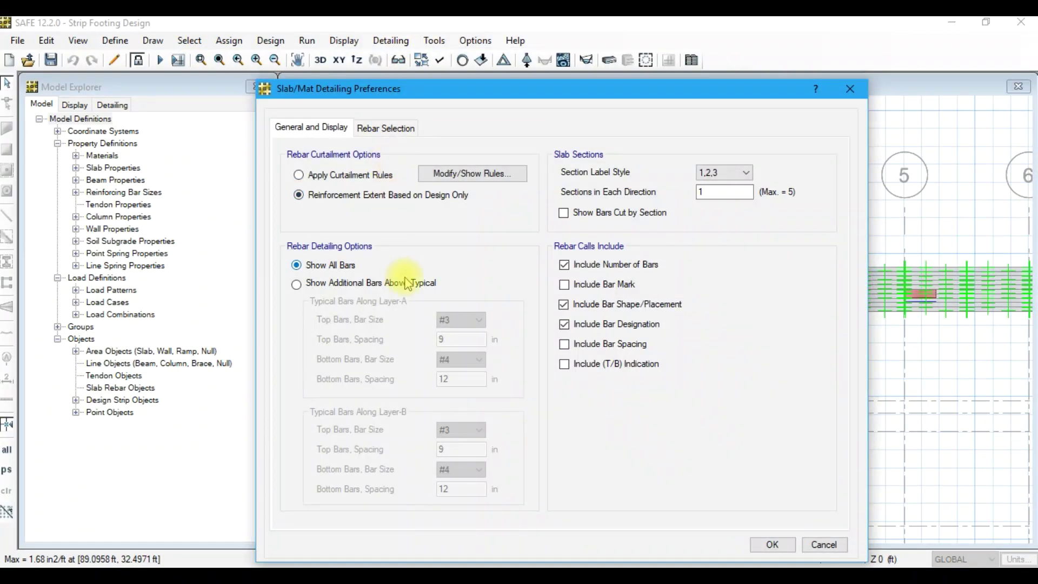
Set rebar calls to include bar mark and top/bottom, leaving out bar shape.
click(495, 173)
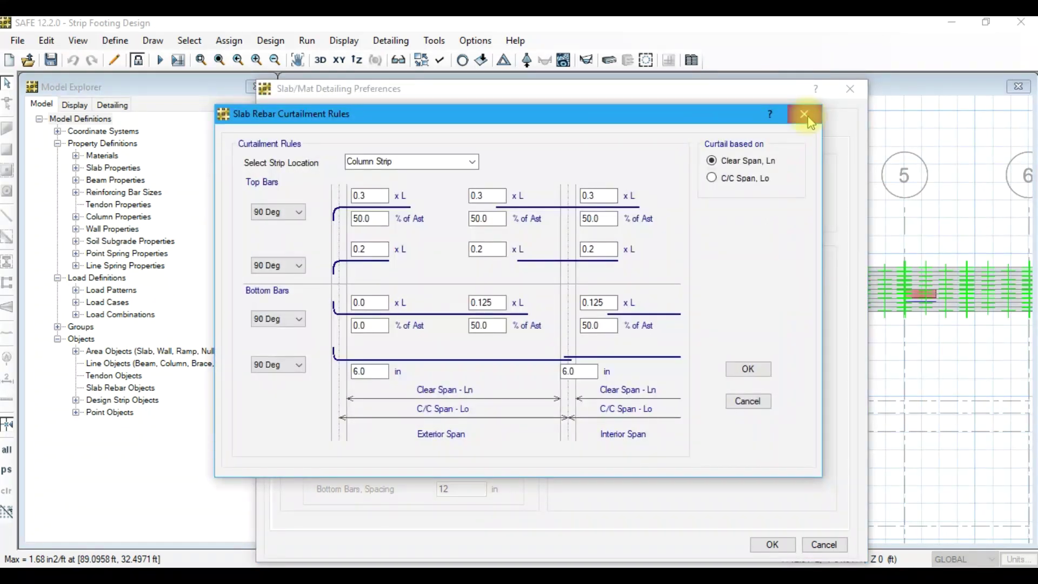
click(805, 115)
click(631, 286)
click(621, 372)
click(629, 307)
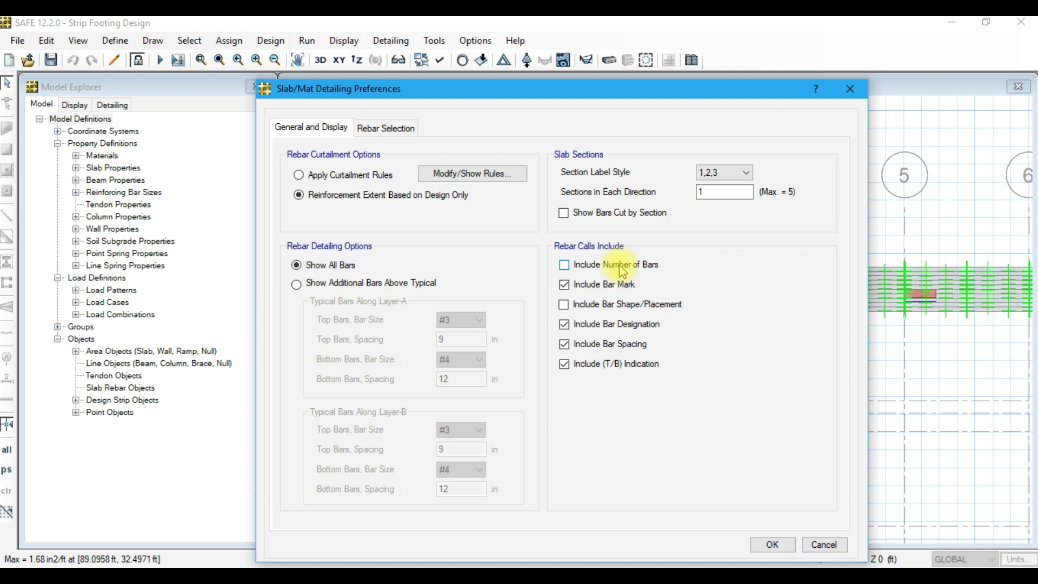
Use #6 column strip bottom bars, keep middle strips at #4, and enforce minimum reinforcement.
click(386, 128)
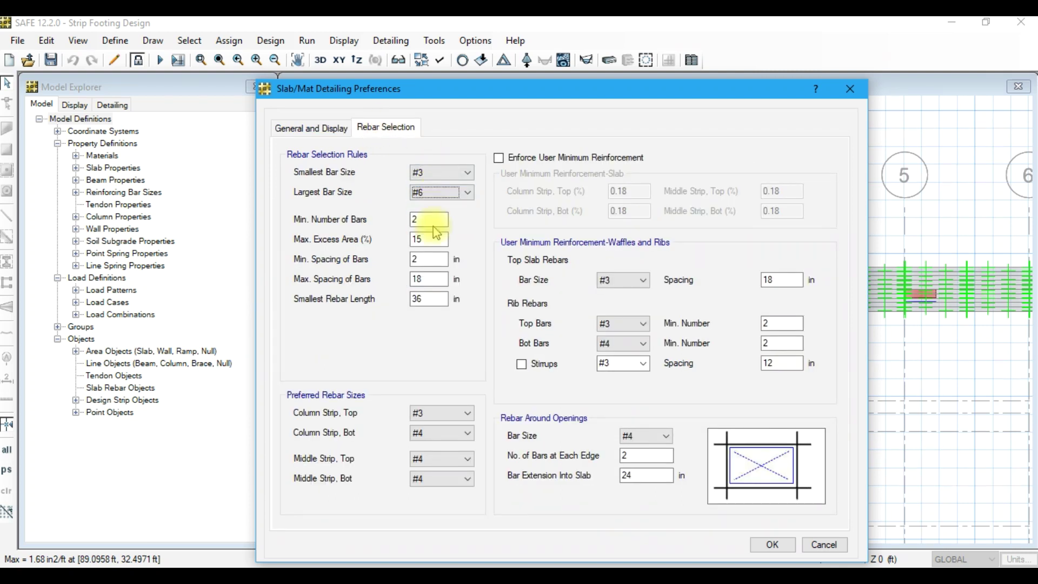
click(426, 279)
click(449, 433)
click(440, 468)
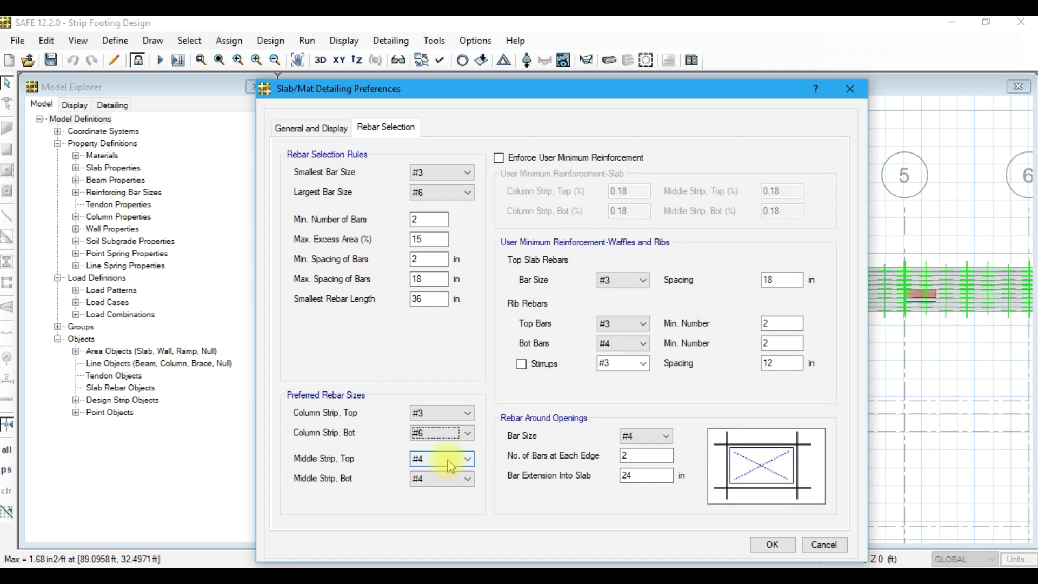
click(450, 462)
click(451, 466)
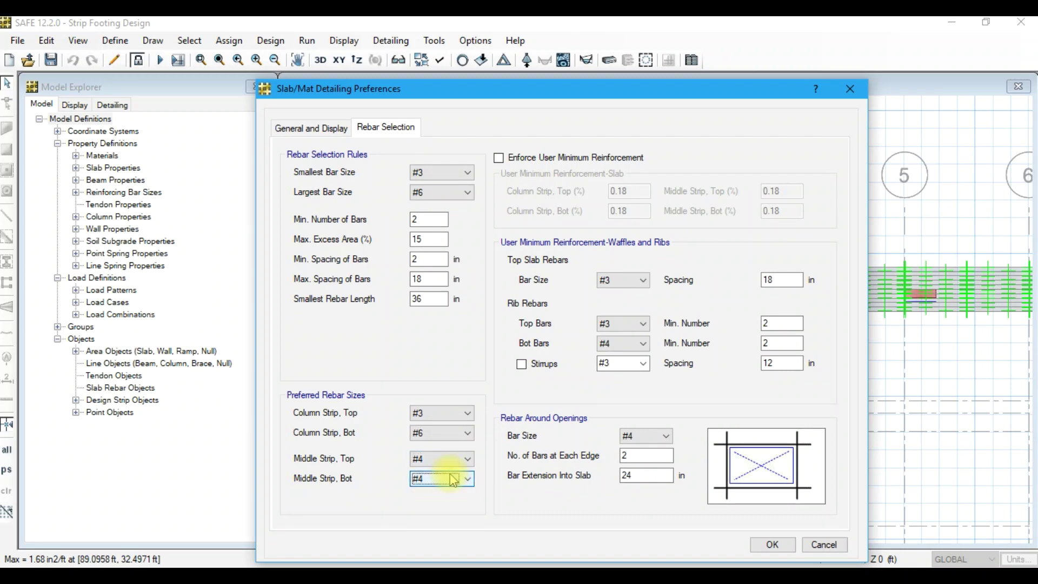
click(453, 479)
click(627, 158)
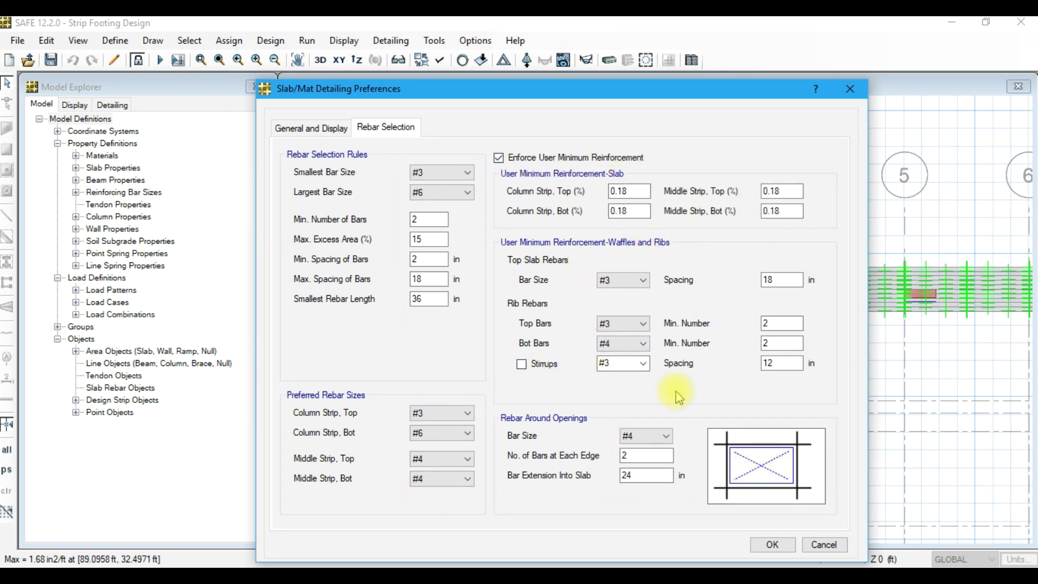
click(773, 544)
click(391, 41)
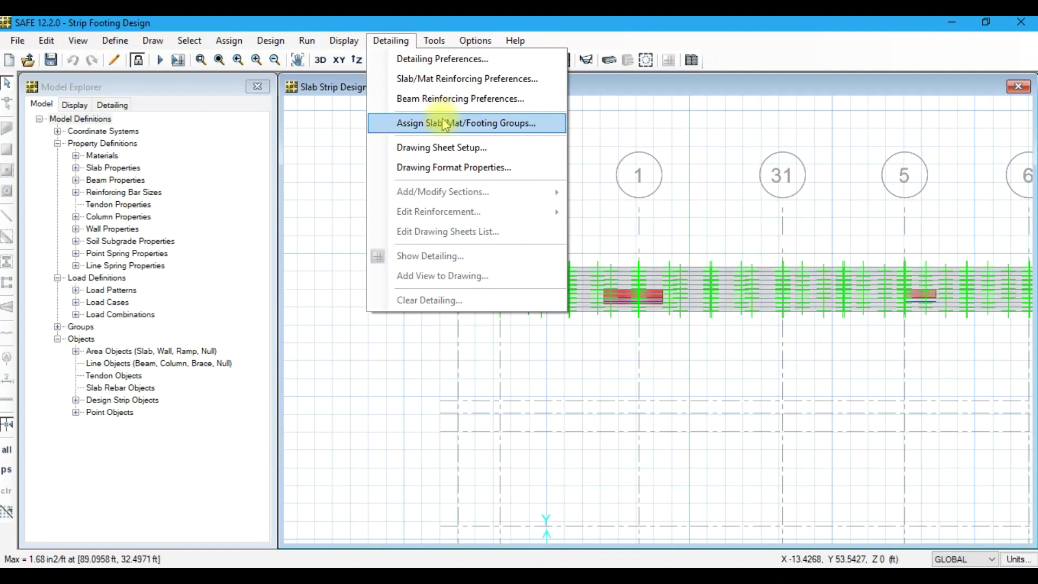
Run detailing, dismiss the detailer error, and expand the Footing Layout Plan showing footing F1.
click(334, 102)
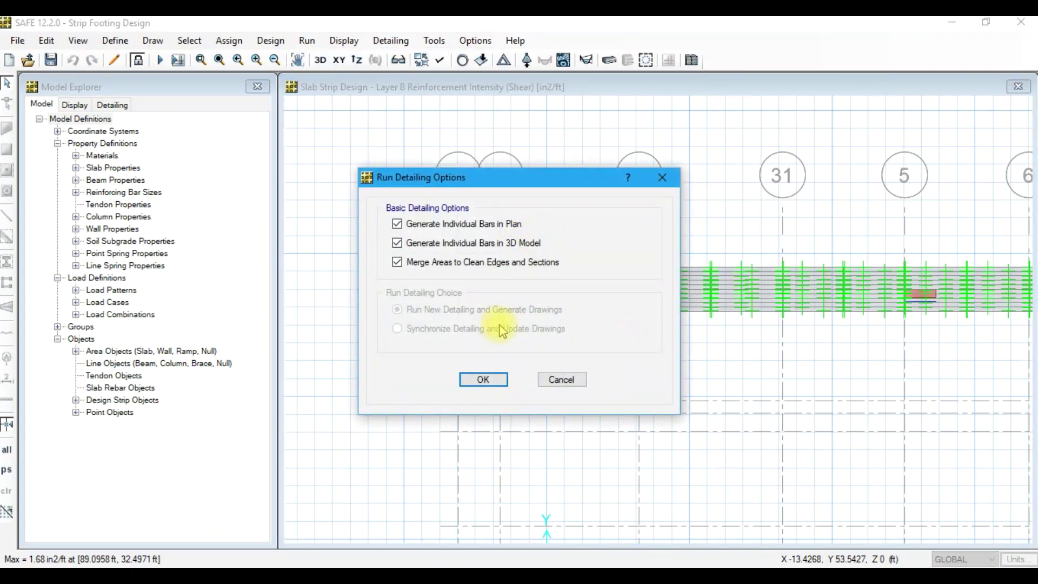
click(482, 379)
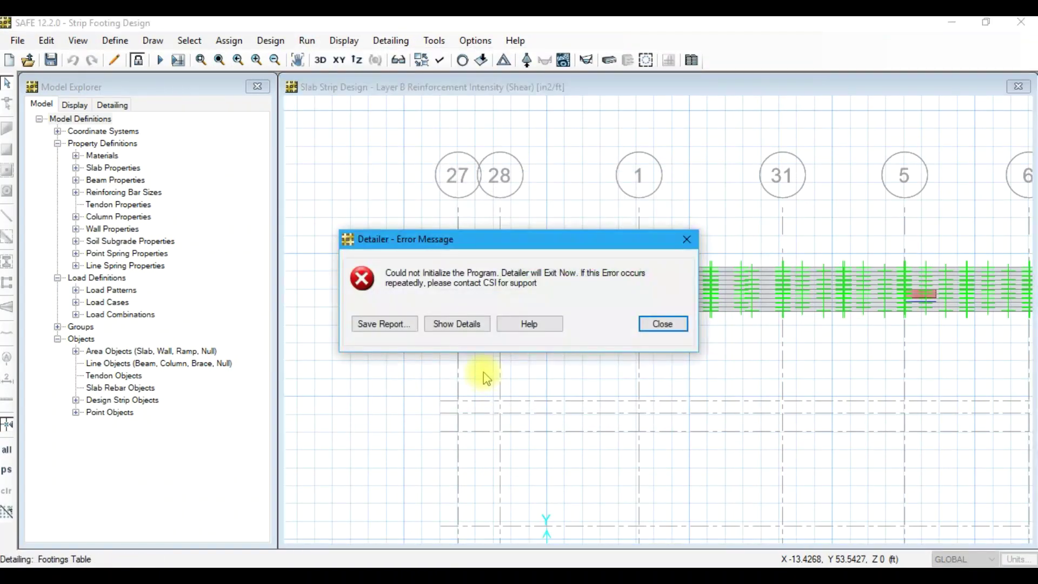
click(457, 324)
click(664, 325)
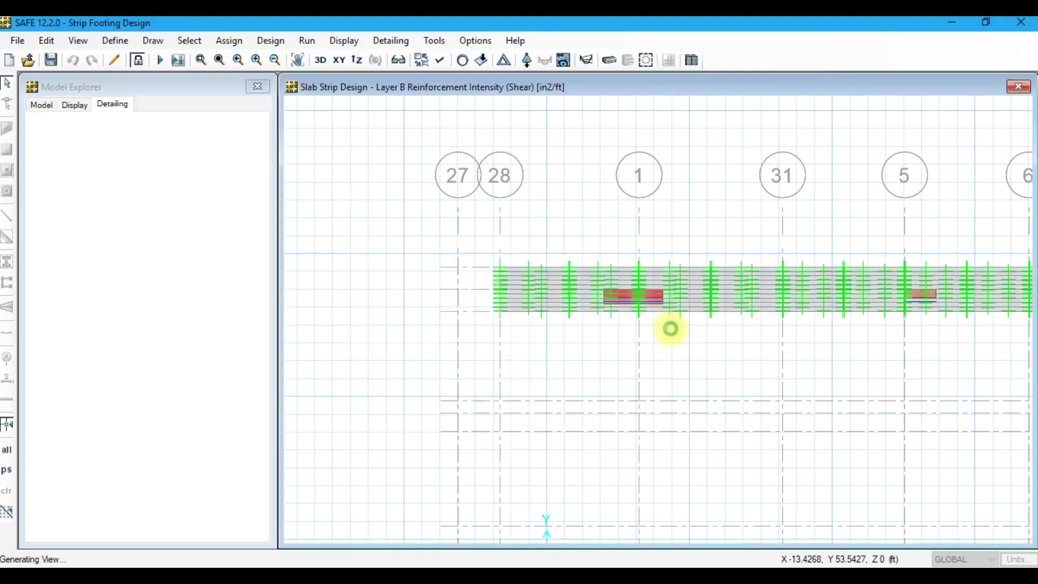
scroll(540, 151, up, 2)
scroll(562, 168, up, 2)
double_click(116, 132)
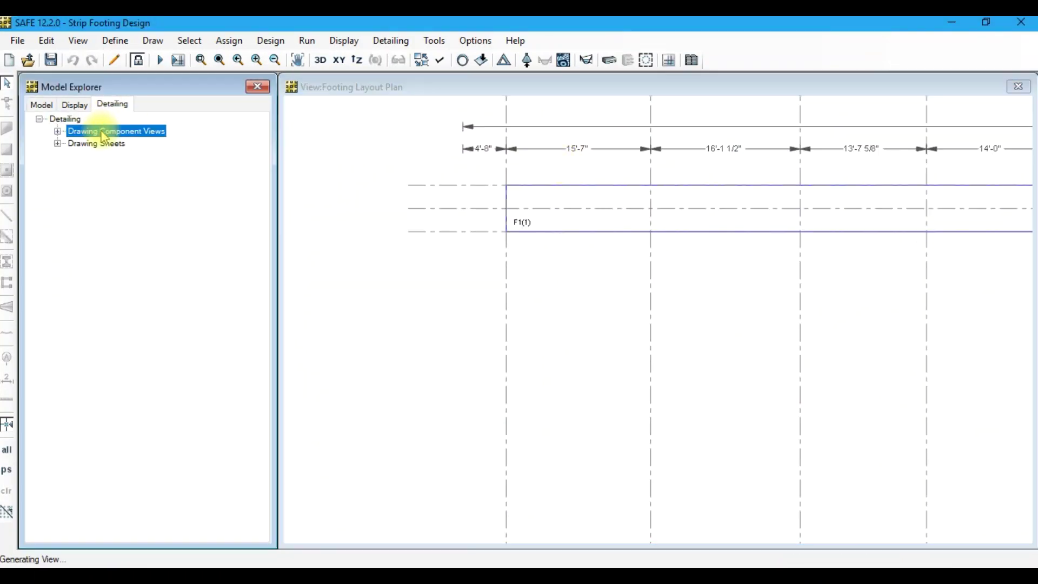